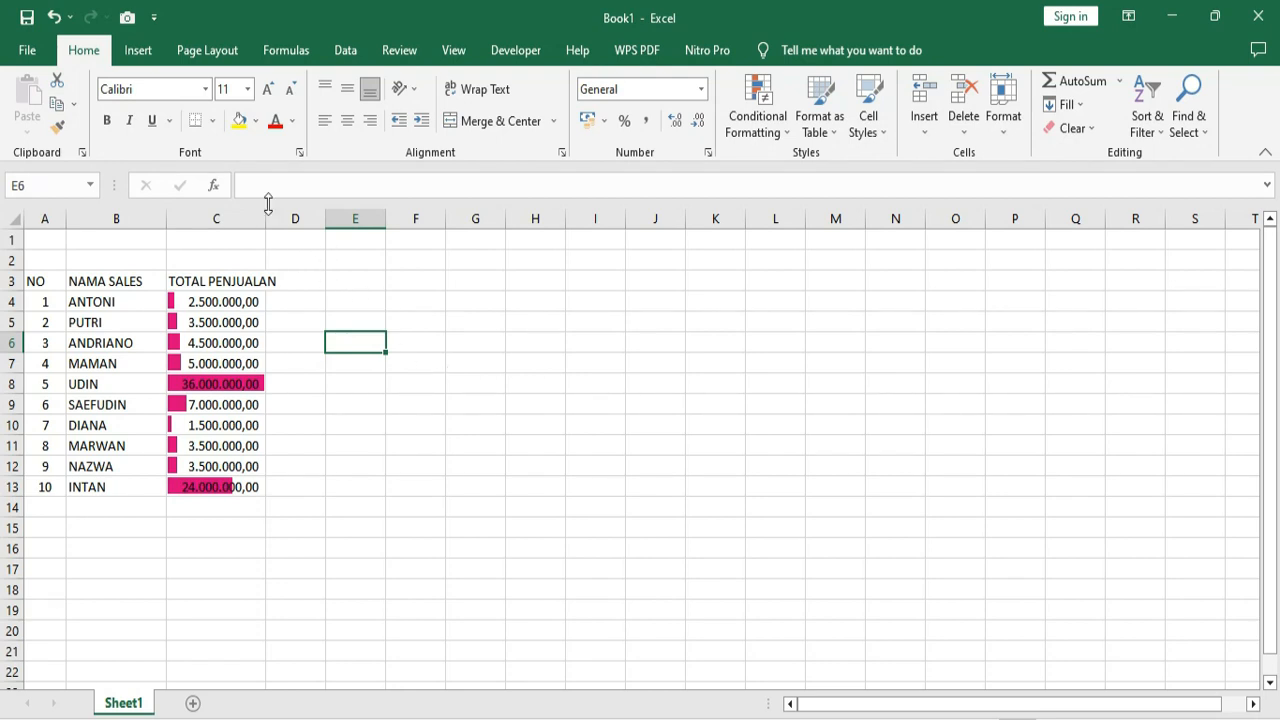
- Widen column C so the TOTAL PENJUALAN heading fits inside it
{"action": "left_click_drag", "start_coordinate": [265, 218], "coordinate": [286, 218]}
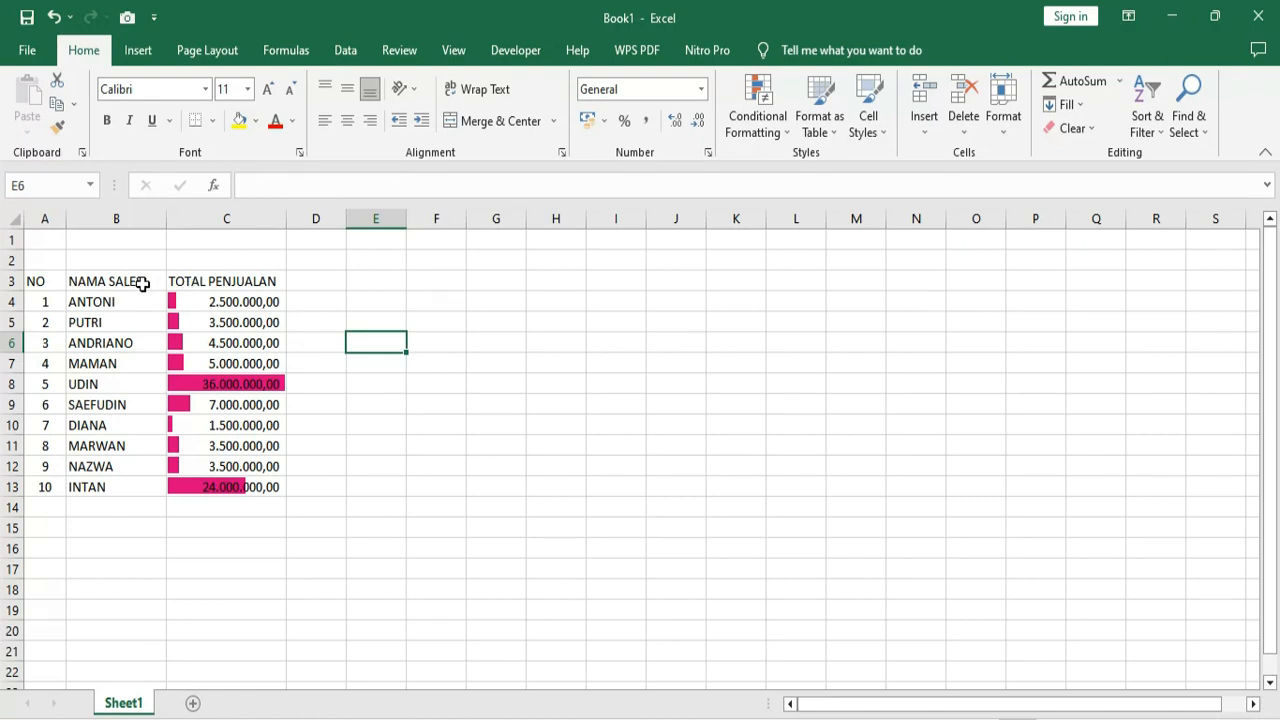
- Examine the sales names in column B and compare the data bars with the amounts in the TOTAL PENJUALAN column
{"action": "left_click", "coordinate": [423, 399]}
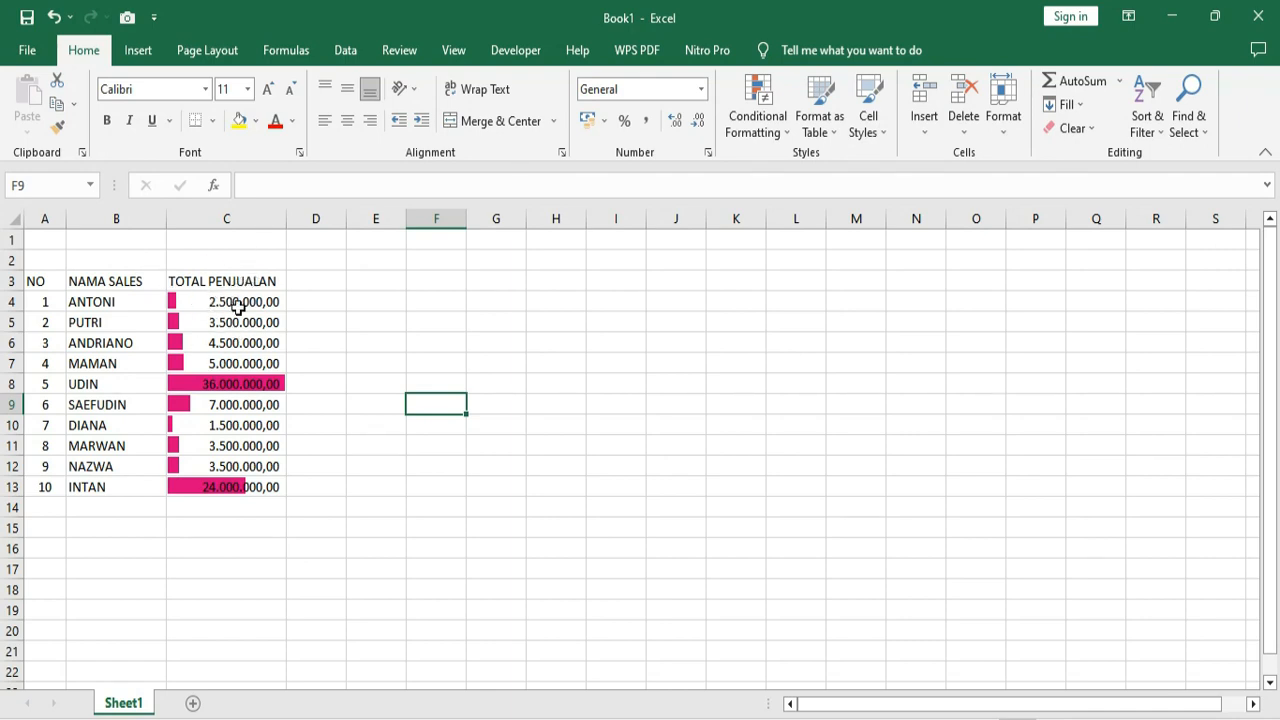
{"action": "left_click_drag", "start_coordinate": [222, 301], "coordinate": [268, 385]}
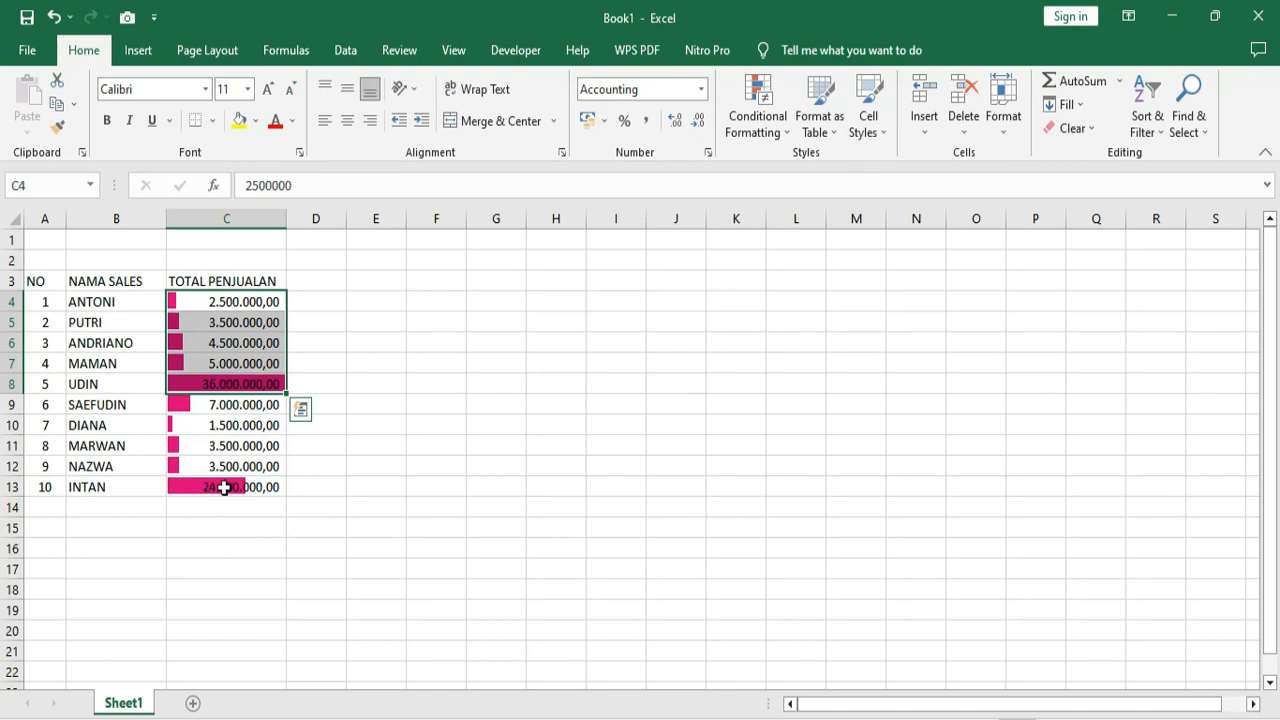
{"action": "left_click", "coordinate": [224, 487]}
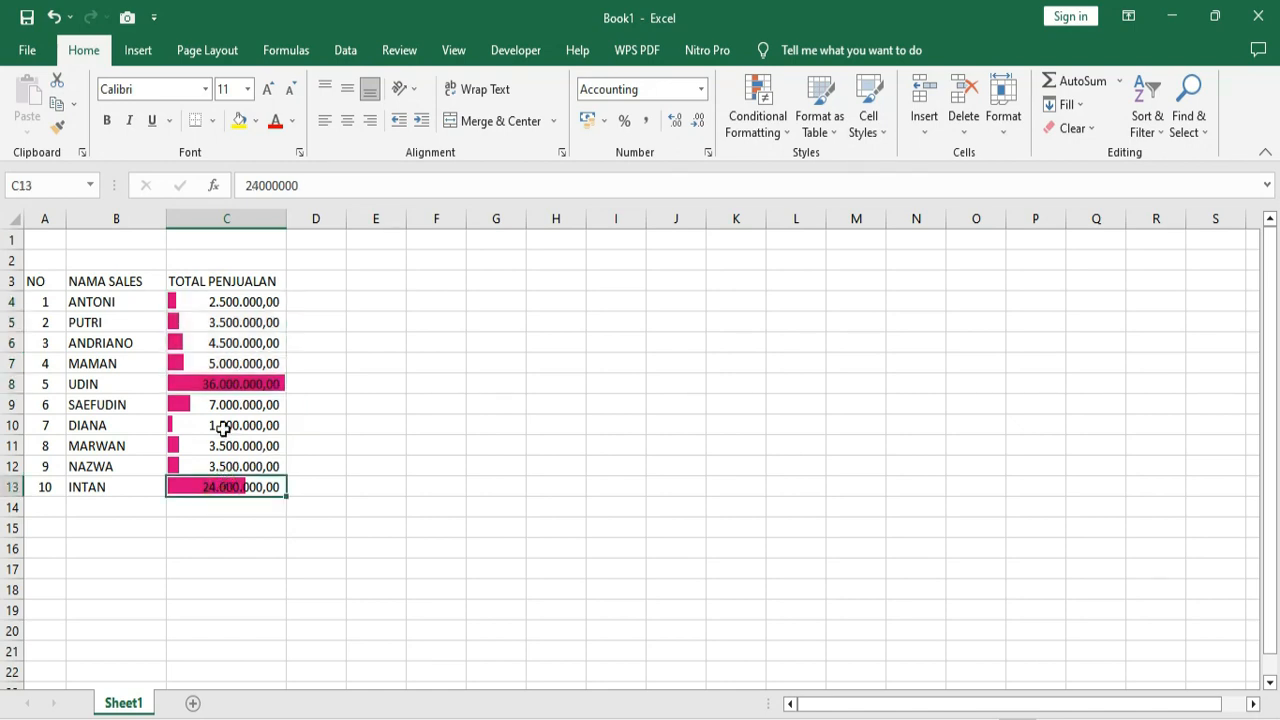
{"action": "left_click", "coordinate": [126, 300]}
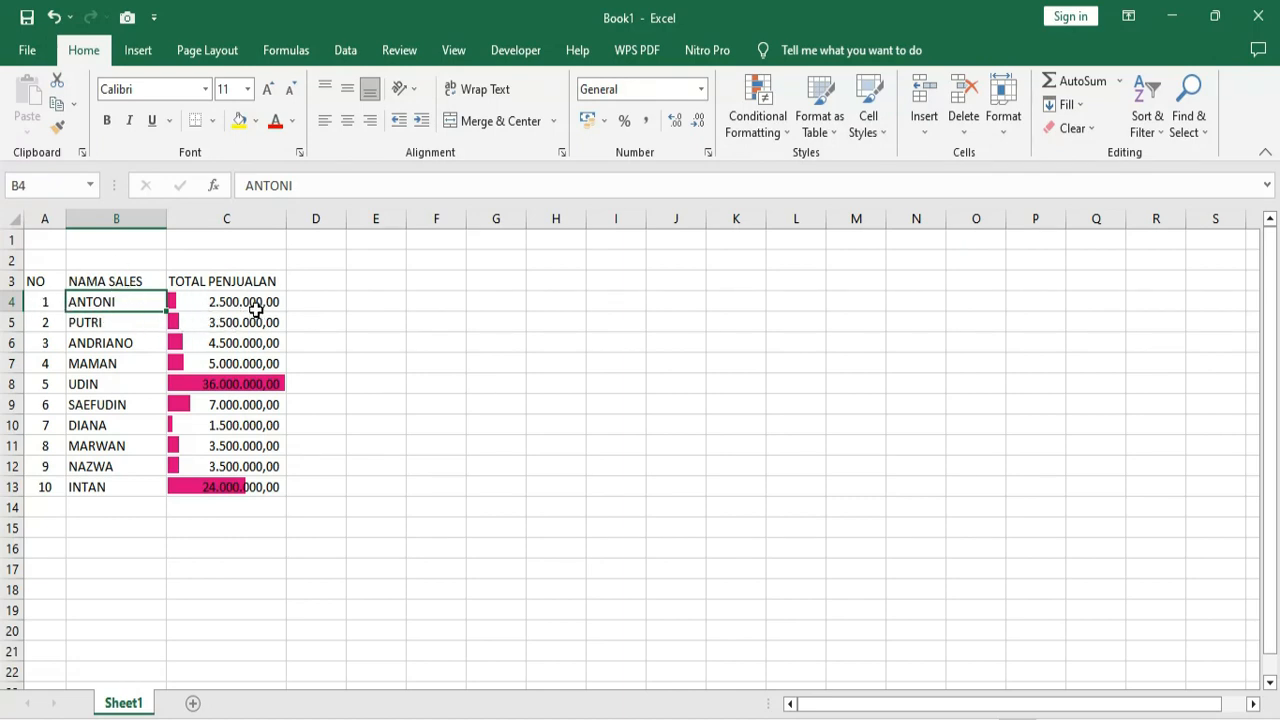
{"action": "left_click", "coordinate": [180, 294]}
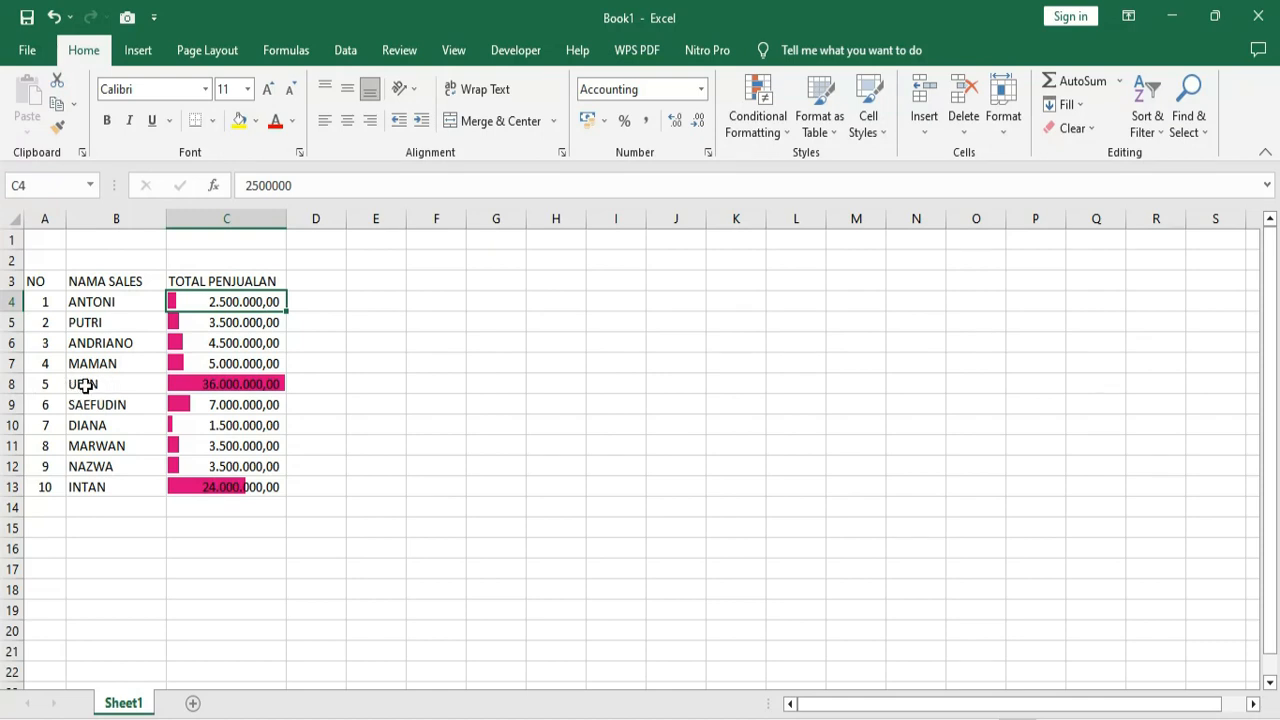
{"action": "left_click", "coordinate": [266, 384]}
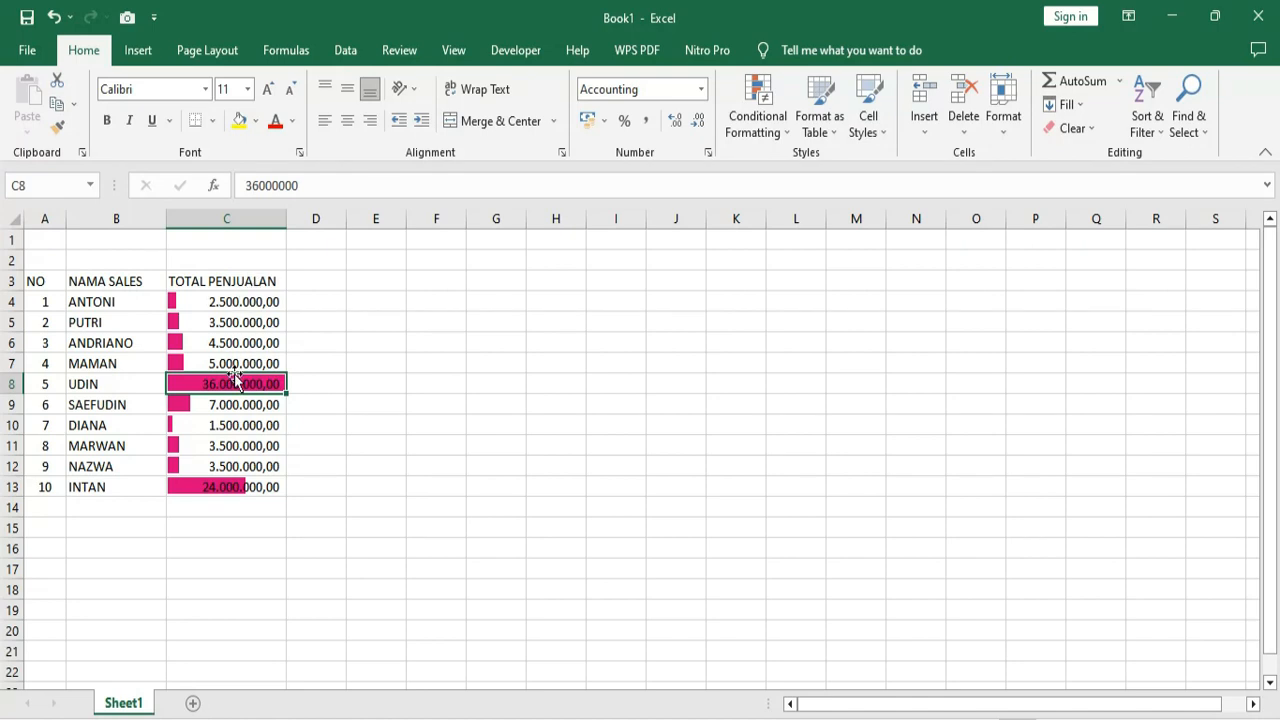
{"action": "scroll", "coordinate": [126, 503], "scroll_direction": "down", "scroll_amount": 1}
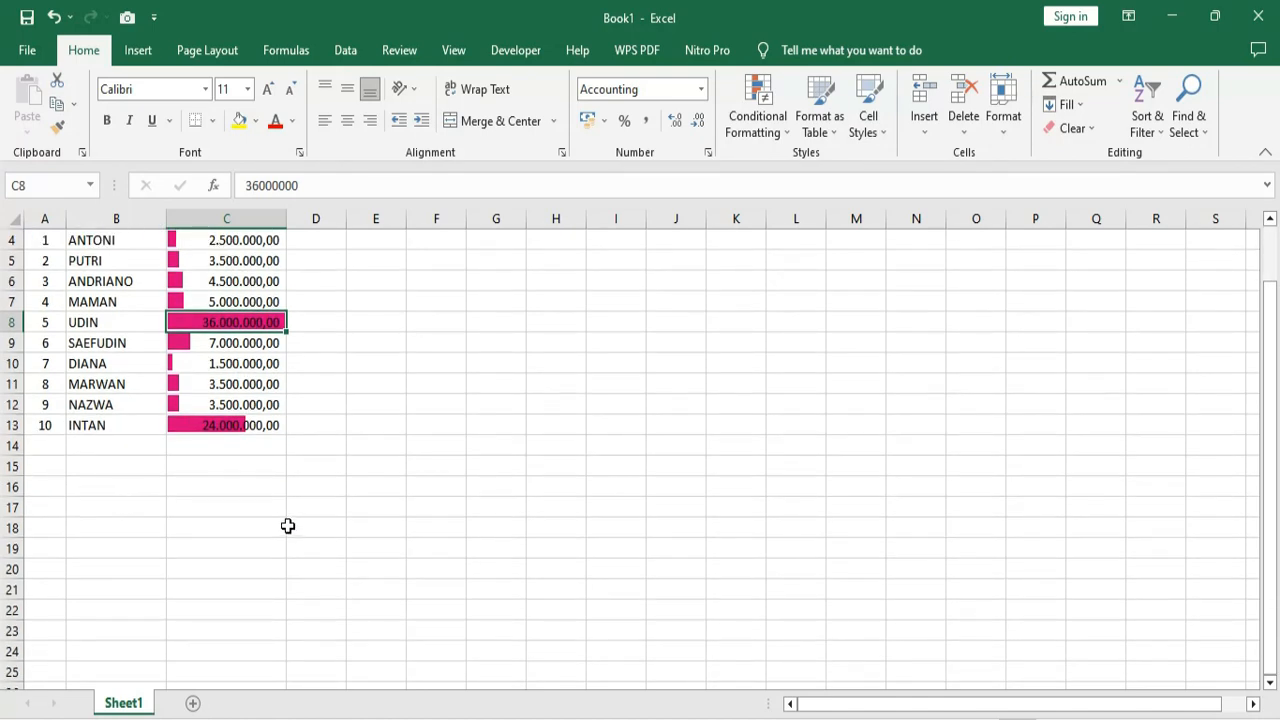
{"action": "scroll", "coordinate": [289, 527], "scroll_direction": "up", "scroll_amount": 1}
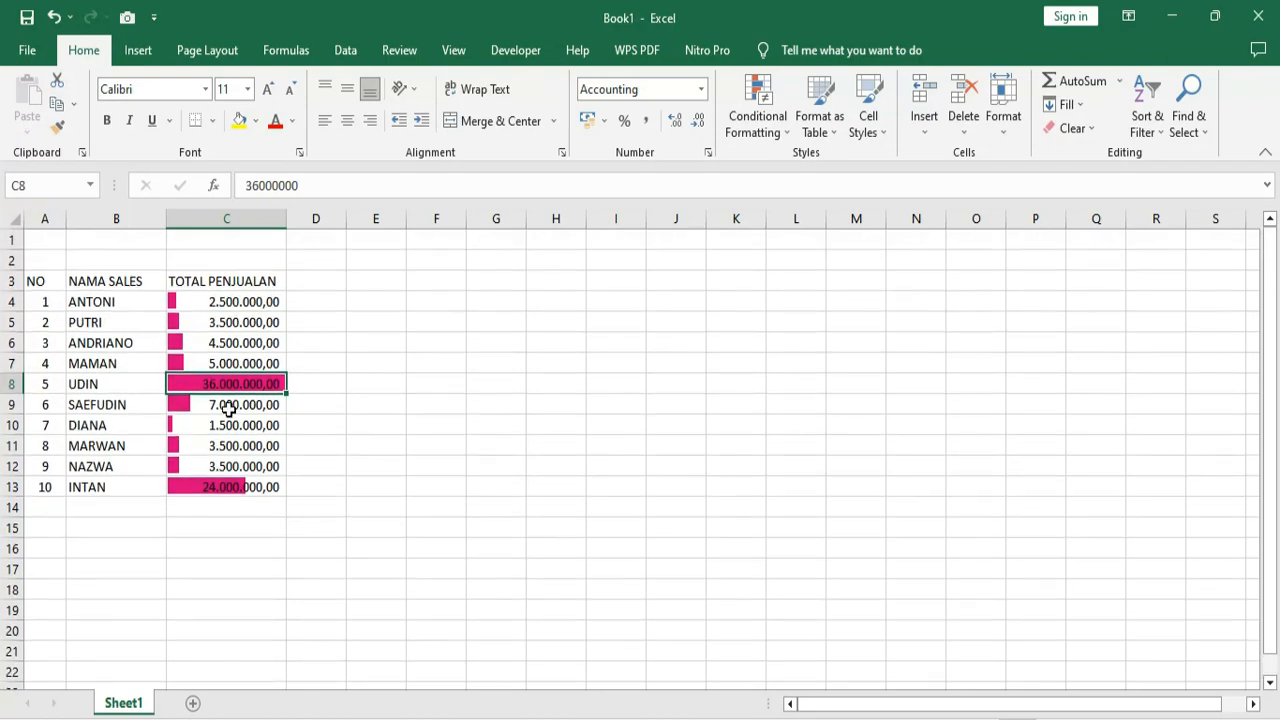
{"action": "left_click", "coordinate": [195, 302]}
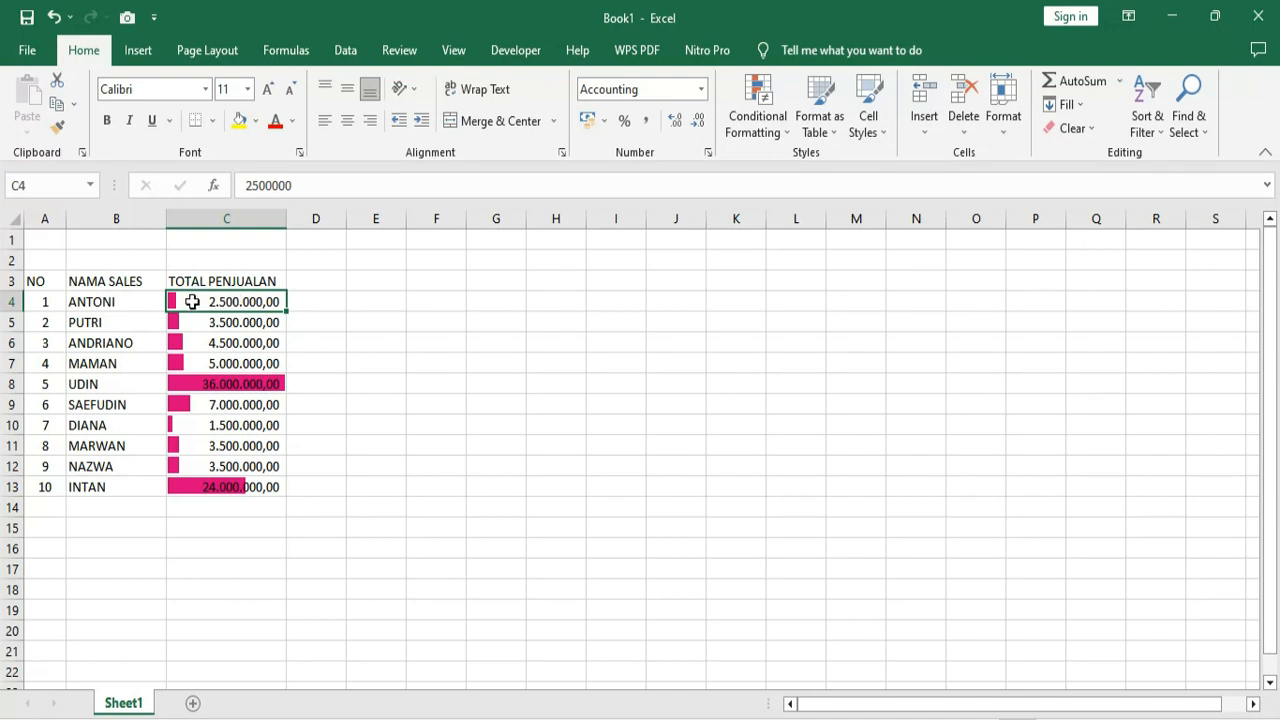
{"action": "left_click_drag", "start_coordinate": [100, 297], "coordinate": [237, 308]}
{"action": "left_click", "coordinate": [225, 342]}
{"action": "left_click", "coordinate": [229, 384]}
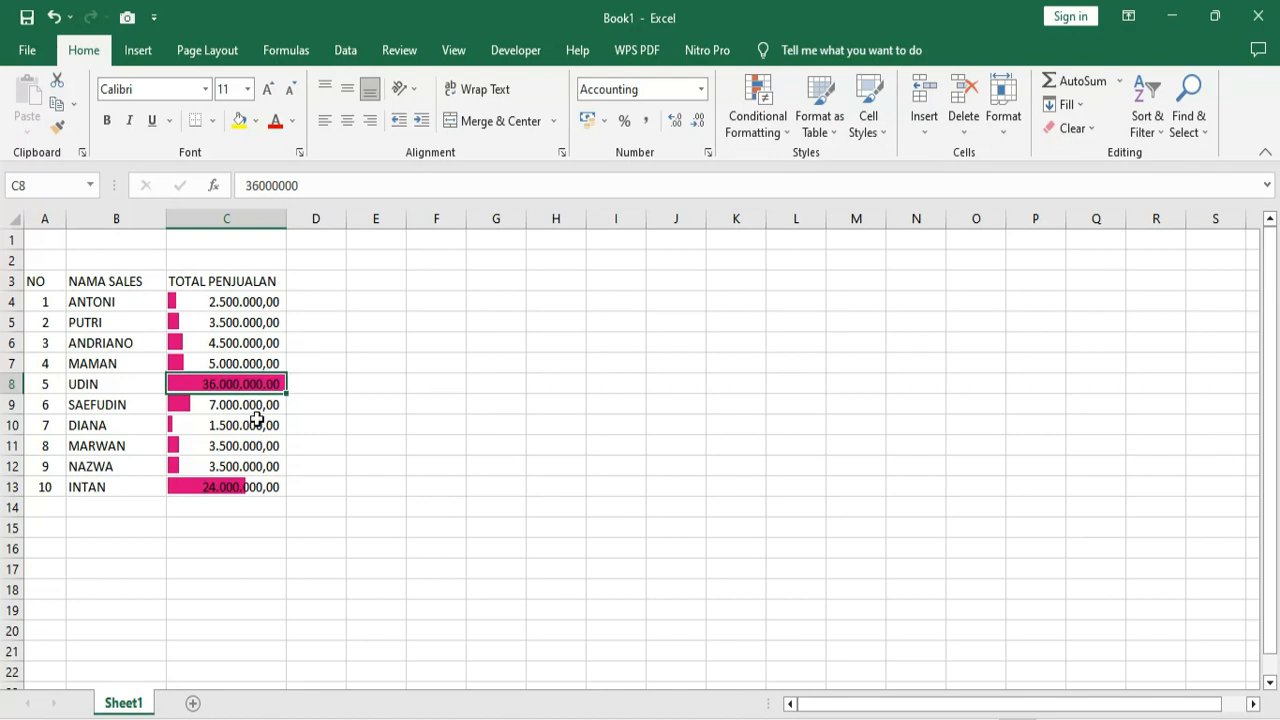
{"action": "double_click", "coordinate": [233, 340]}
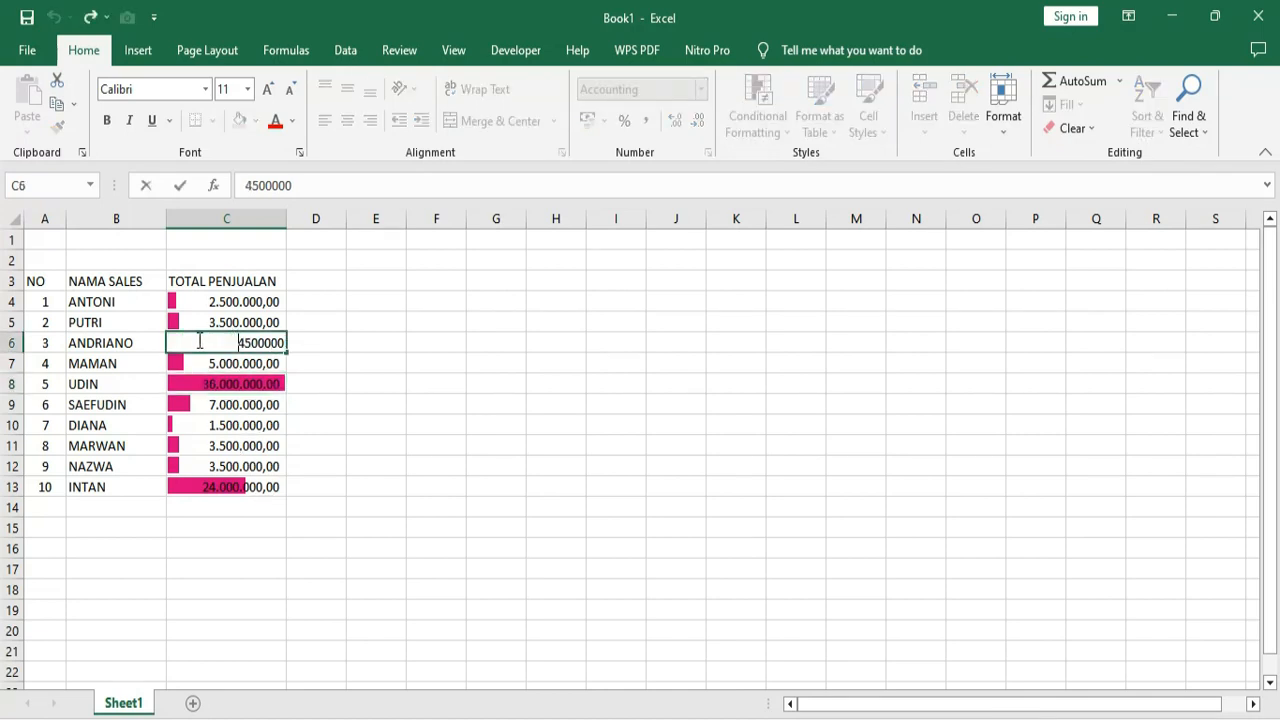
{"action": "left_click", "coordinate": [233, 408]}
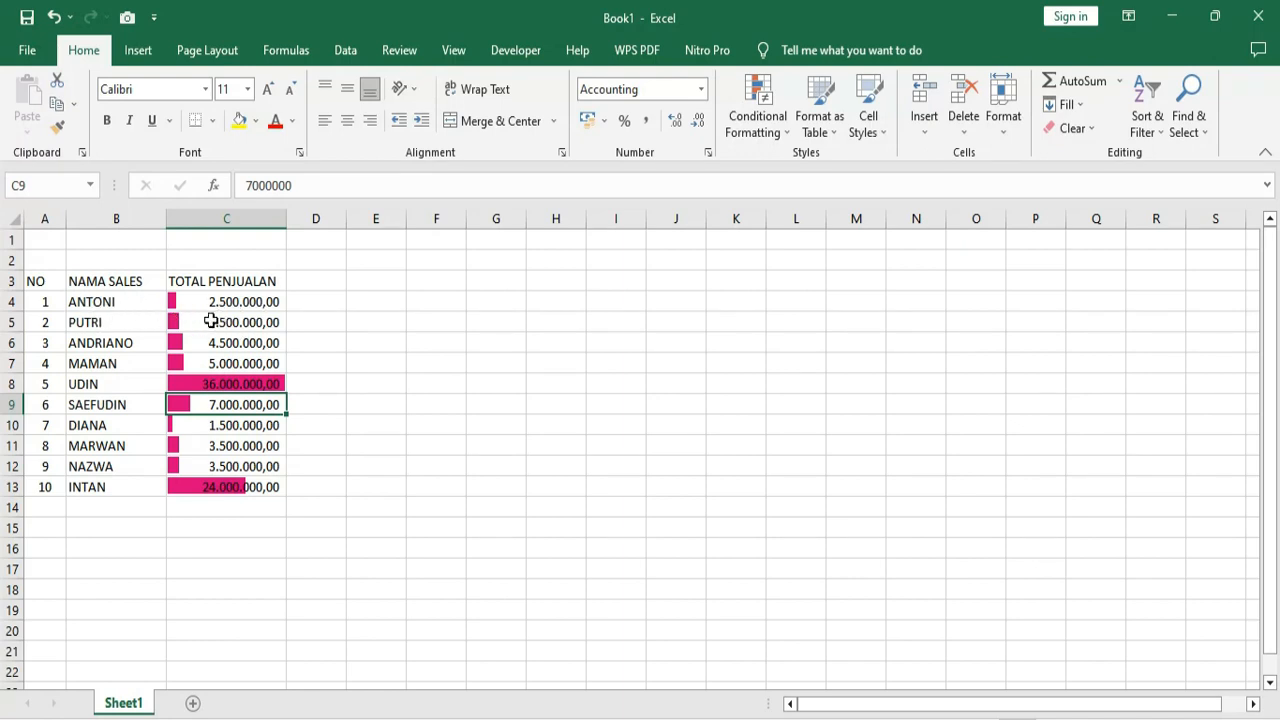
- Set the sales total in cell C4 to 250000000
{"action": "double_click", "coordinate": [266, 301]}
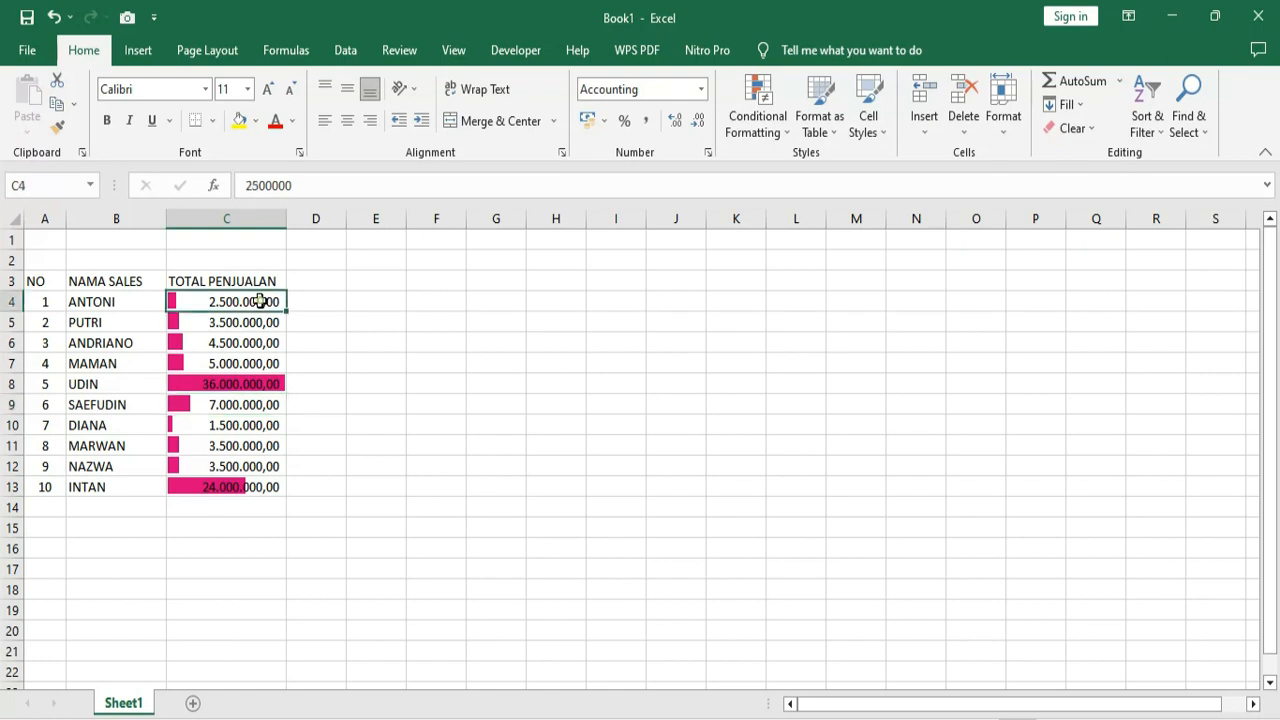
{"action": "type", "text": "00"}
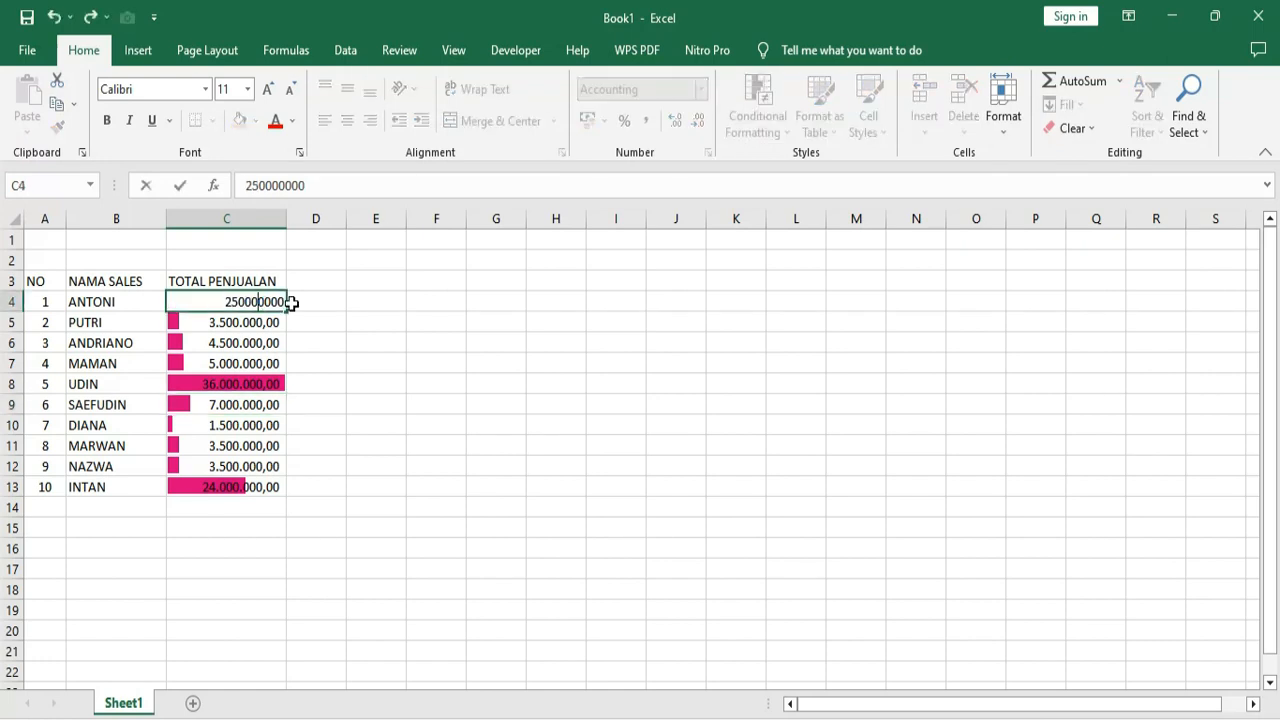
{"action": "key", "text": "Return"}
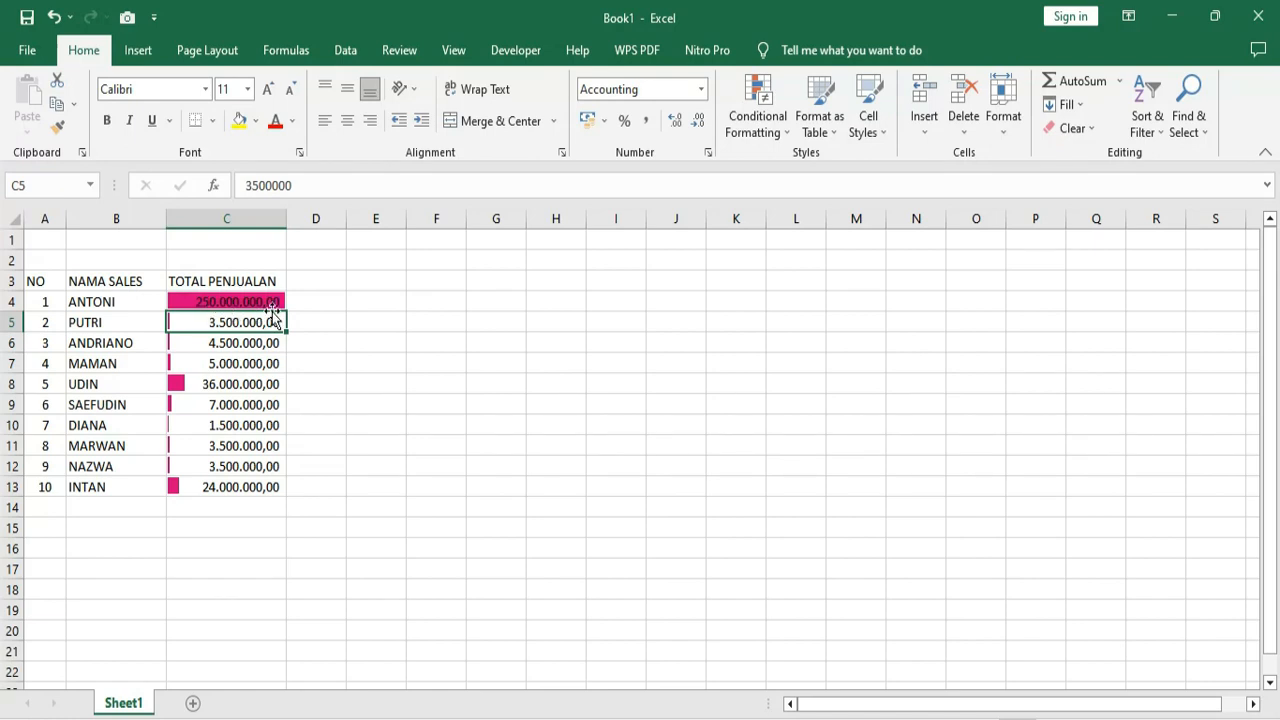
- Set the sales total in cell C4 back to 2500000
{"action": "double_click", "coordinate": [250, 301]}
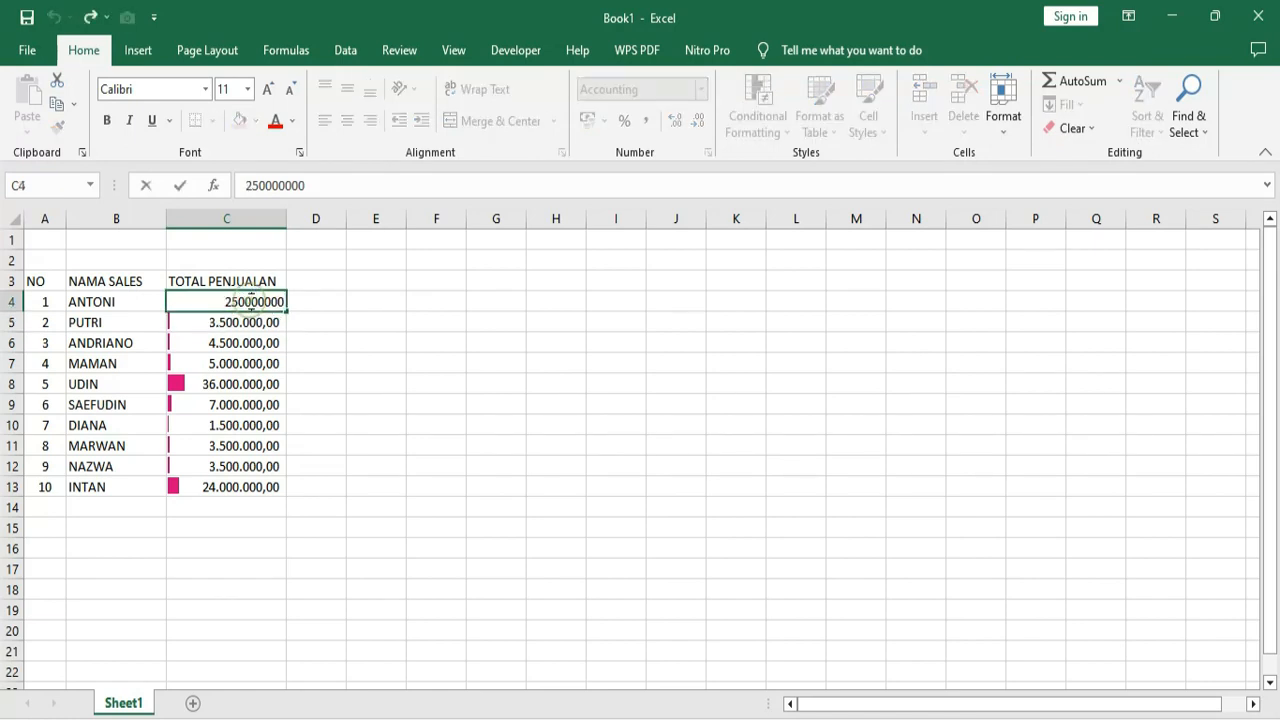
{"action": "key", "text": "BackSpace"}
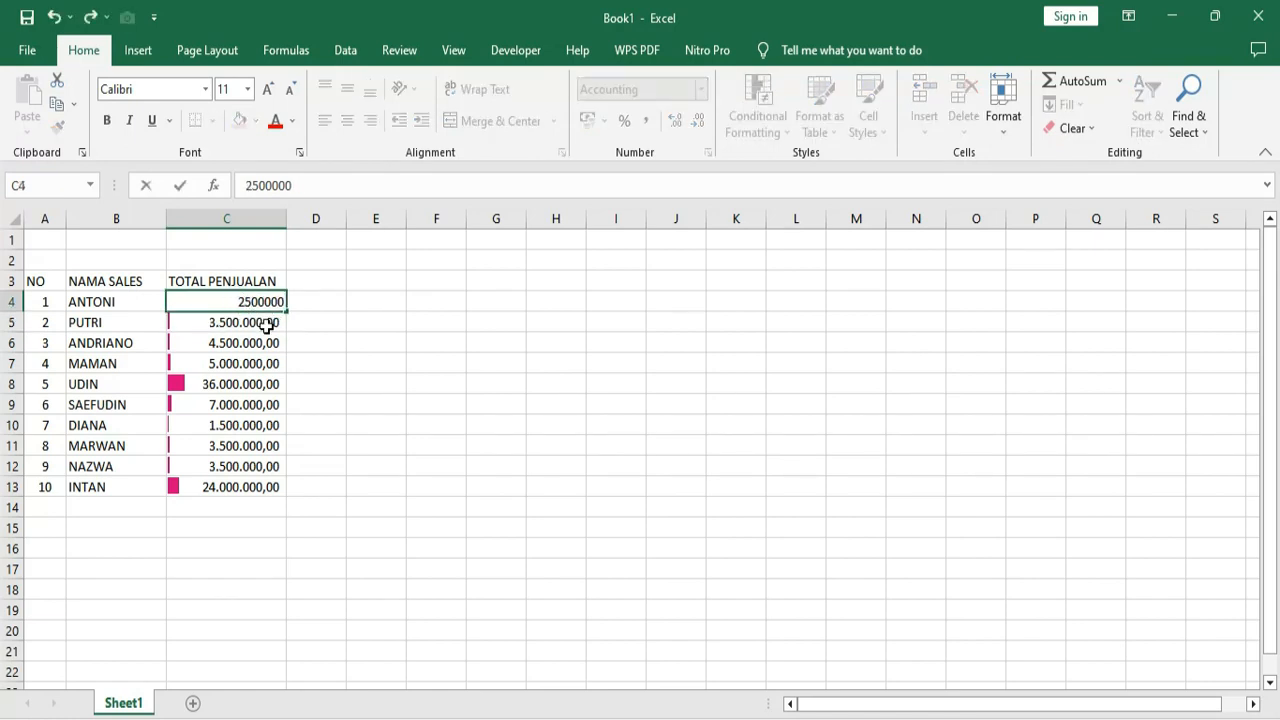
{"action": "left_click", "coordinate": [266, 340]}
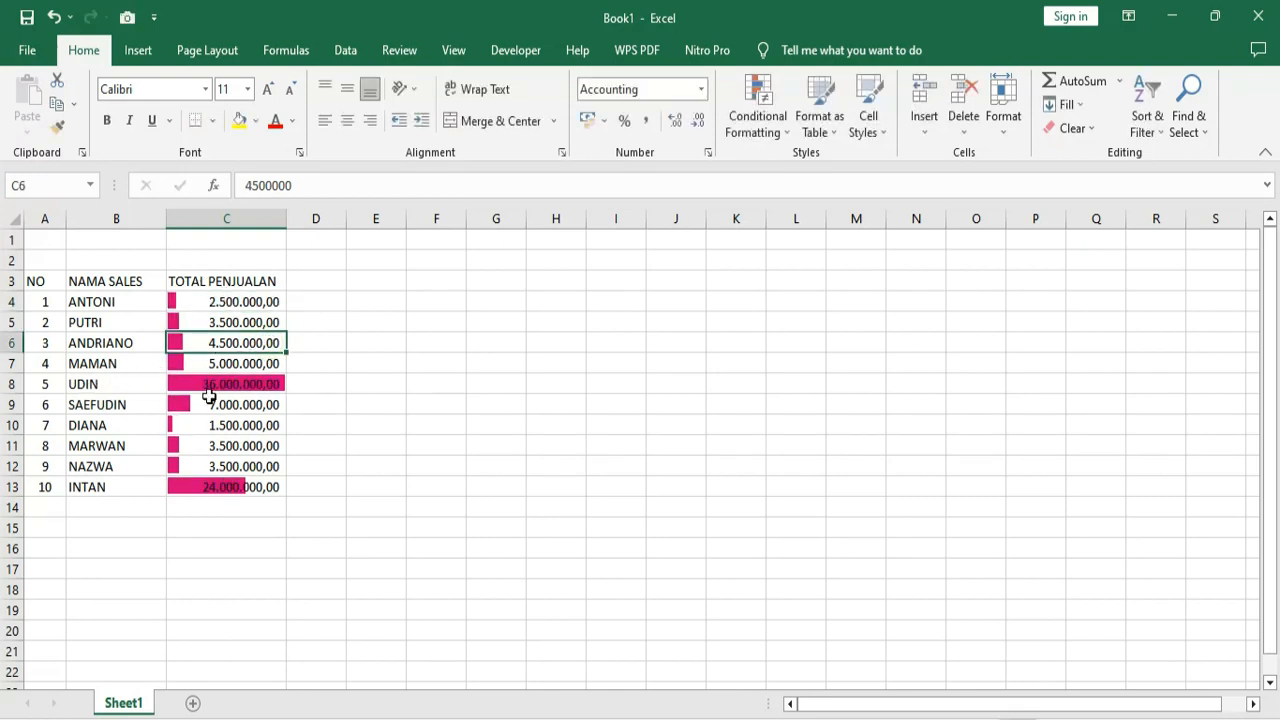
{"action": "left_click", "coordinate": [263, 385]}
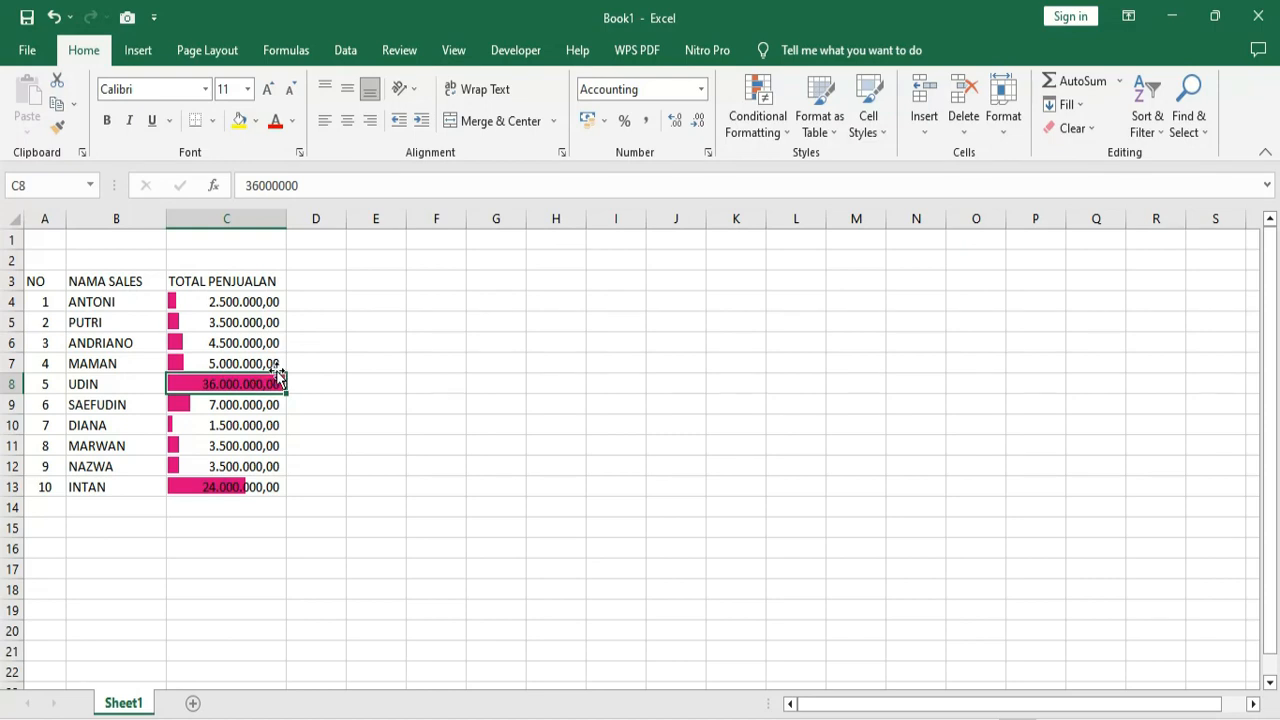
{"action": "left_click", "coordinate": [100, 384]}
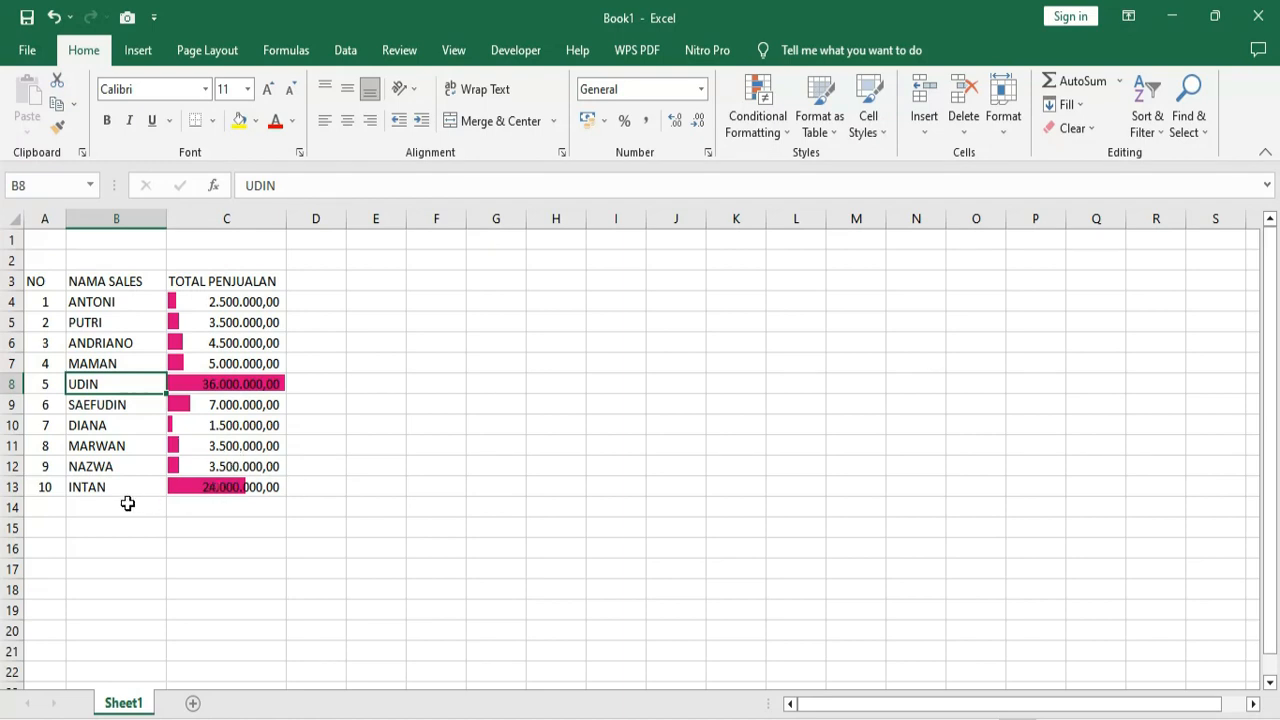
{"action": "left_click", "coordinate": [249, 490]}
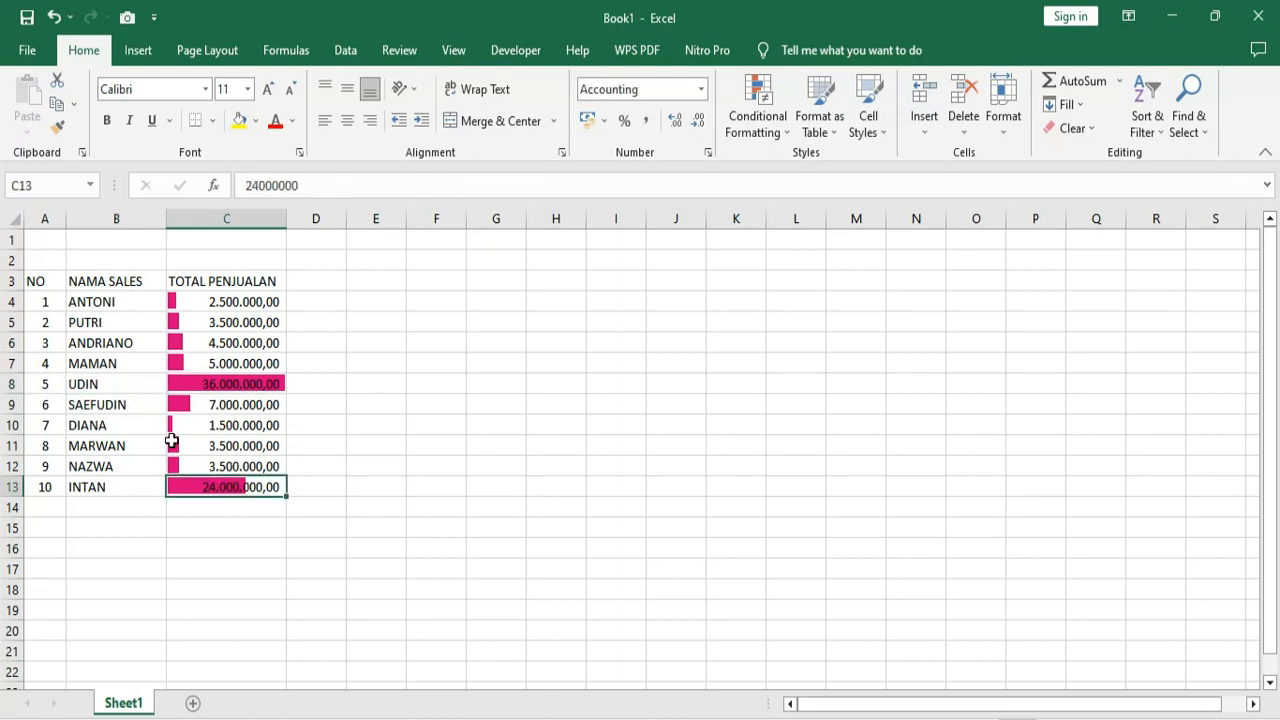
- Set the sales total in cell C9 to 9000000
{"action": "left_click", "coordinate": [247, 407]}
{"action": "double_click", "coordinate": [243, 405]}
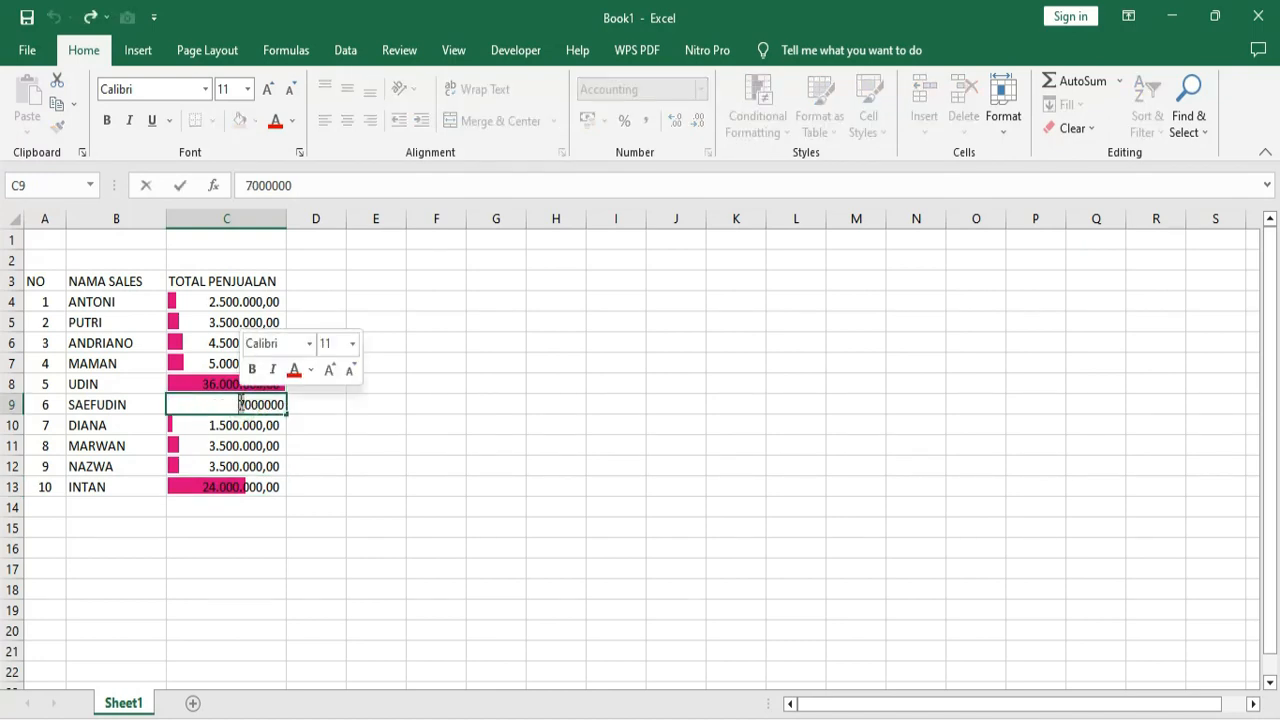
{"action": "type", "text": "9"}
{"action": "key", "text": "Return"}
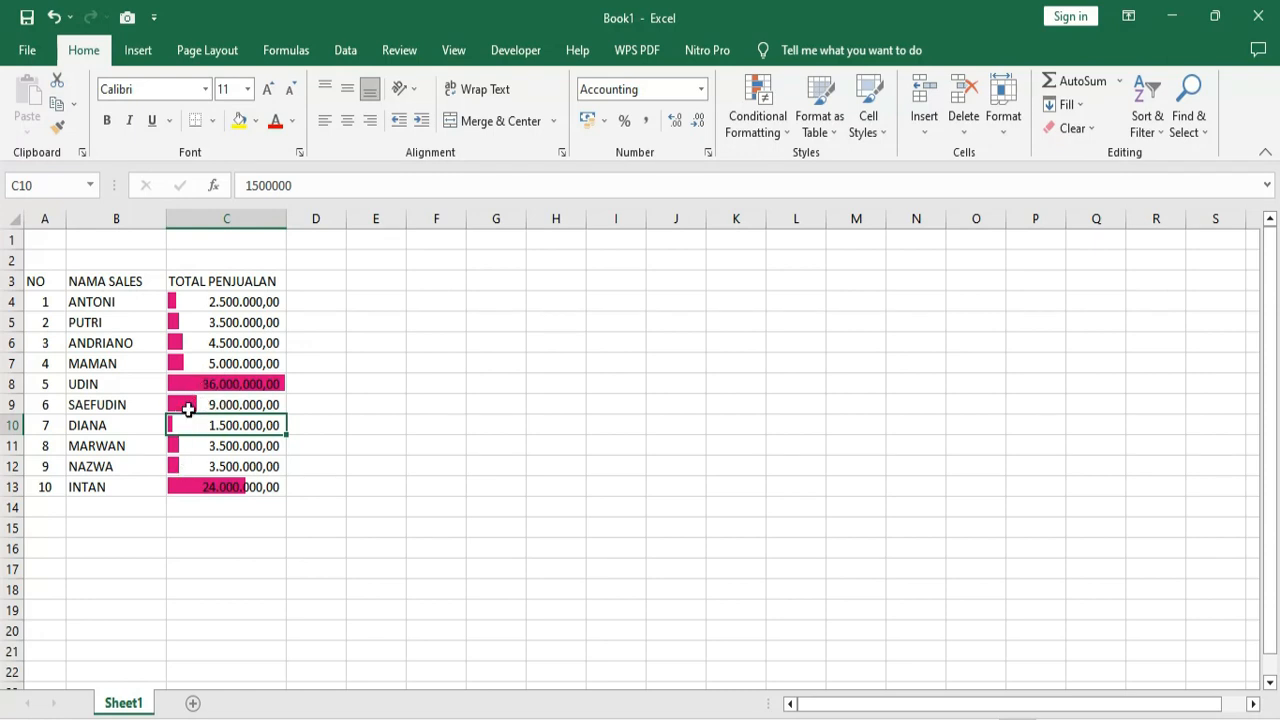
- Examine the data bar in C9 and compare it with the other rows of the sales table
{"action": "left_click", "coordinate": [201, 405]}
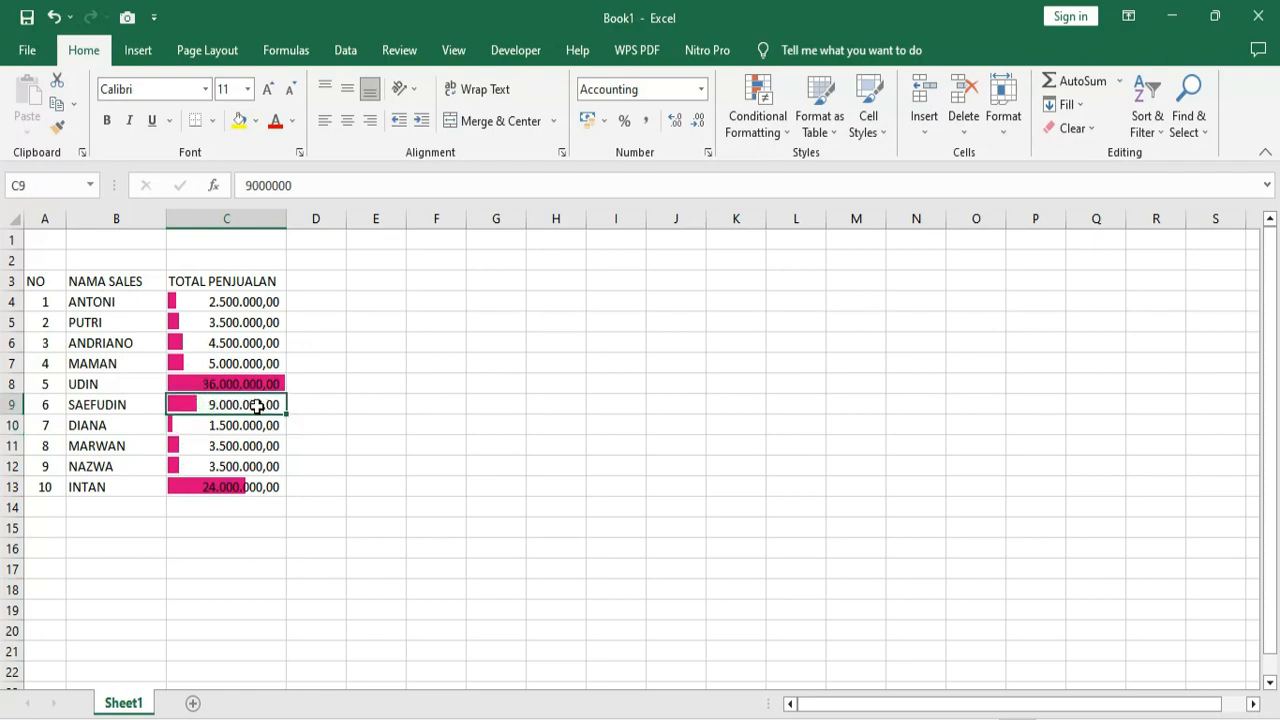
{"action": "left_click_drag", "start_coordinate": [257, 403], "coordinate": [298, 410]}
{"action": "left_click", "coordinate": [300, 477]}
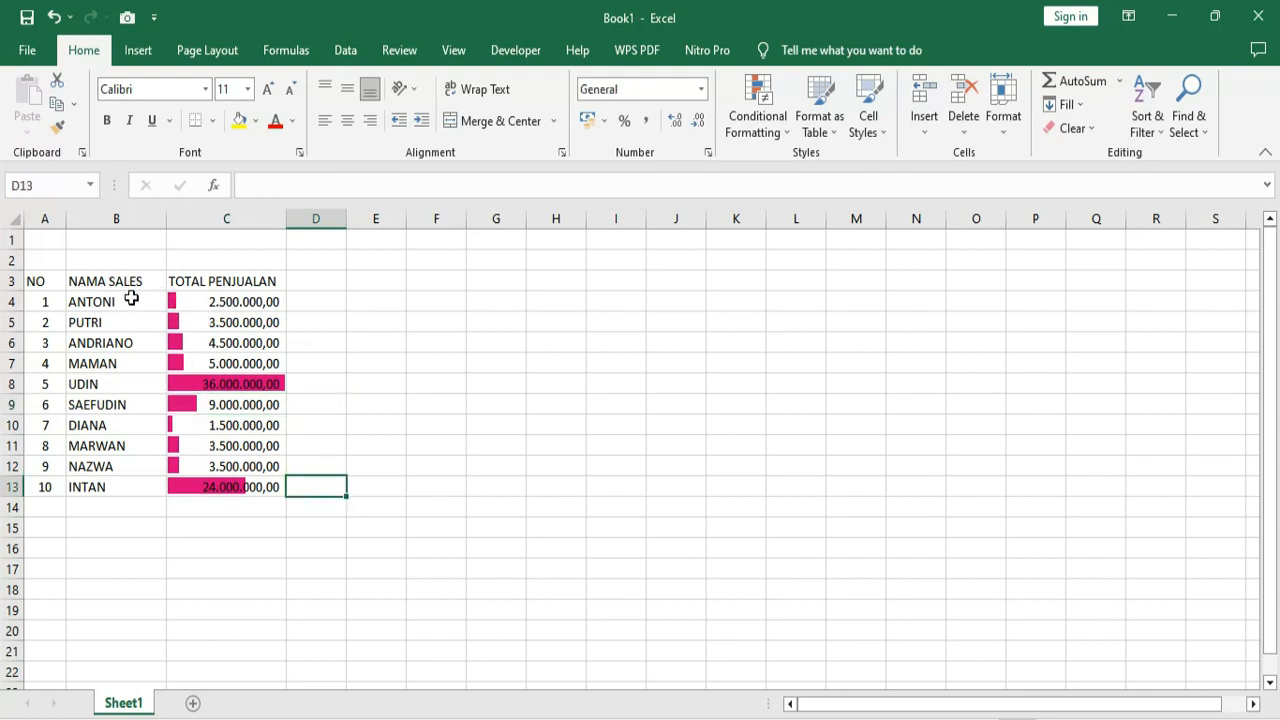
{"action": "left_click_drag", "start_coordinate": [106, 305], "coordinate": [213, 307]}
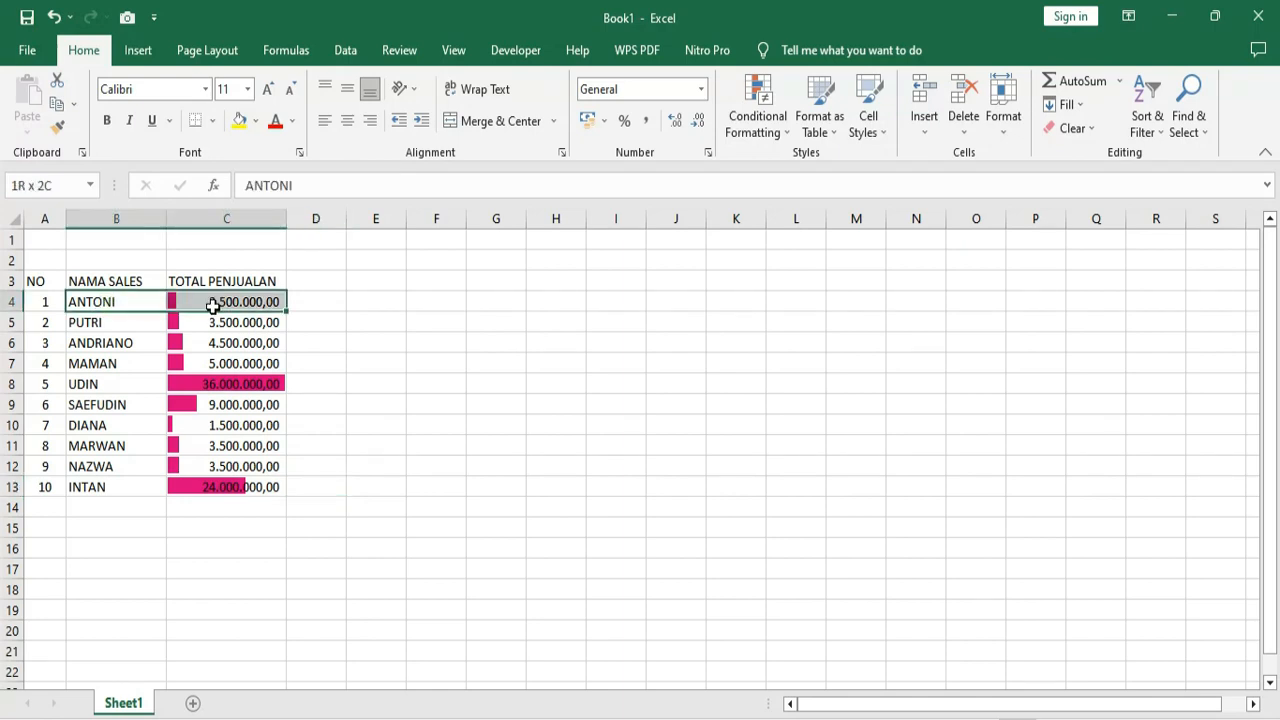
{"action": "left_click_drag", "start_coordinate": [118, 328], "coordinate": [271, 342]}
{"action": "left_click", "coordinate": [236, 403]}
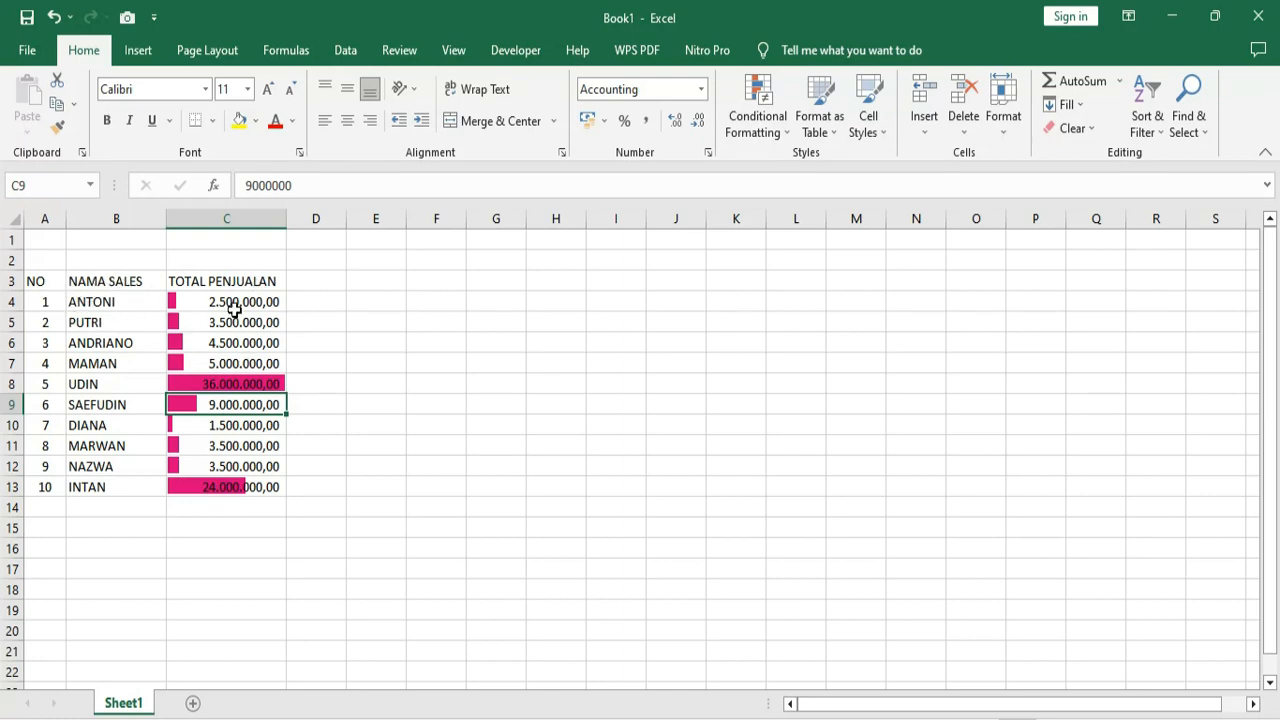
{"action": "left_click", "coordinate": [153, 283]}
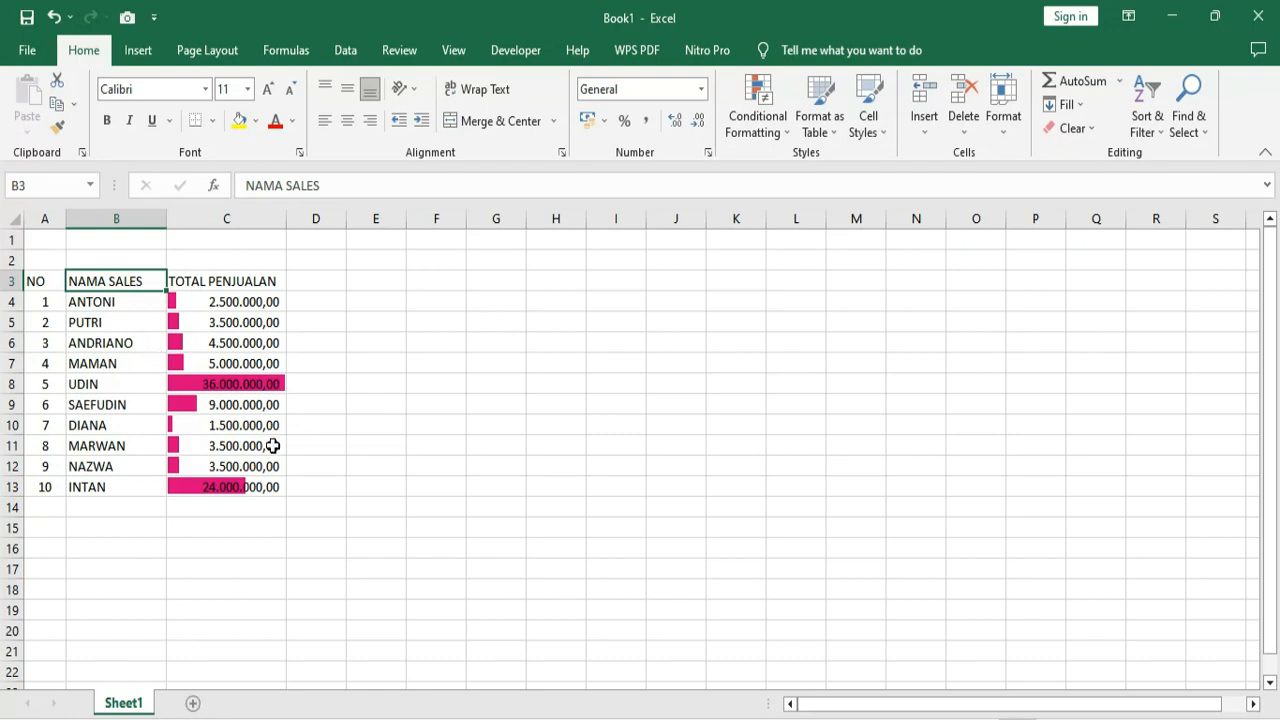
- Add a new worksheet and enter the heading NO in cell A4 of a narrowed column A
{"action": "left_click", "coordinate": [193, 704]}
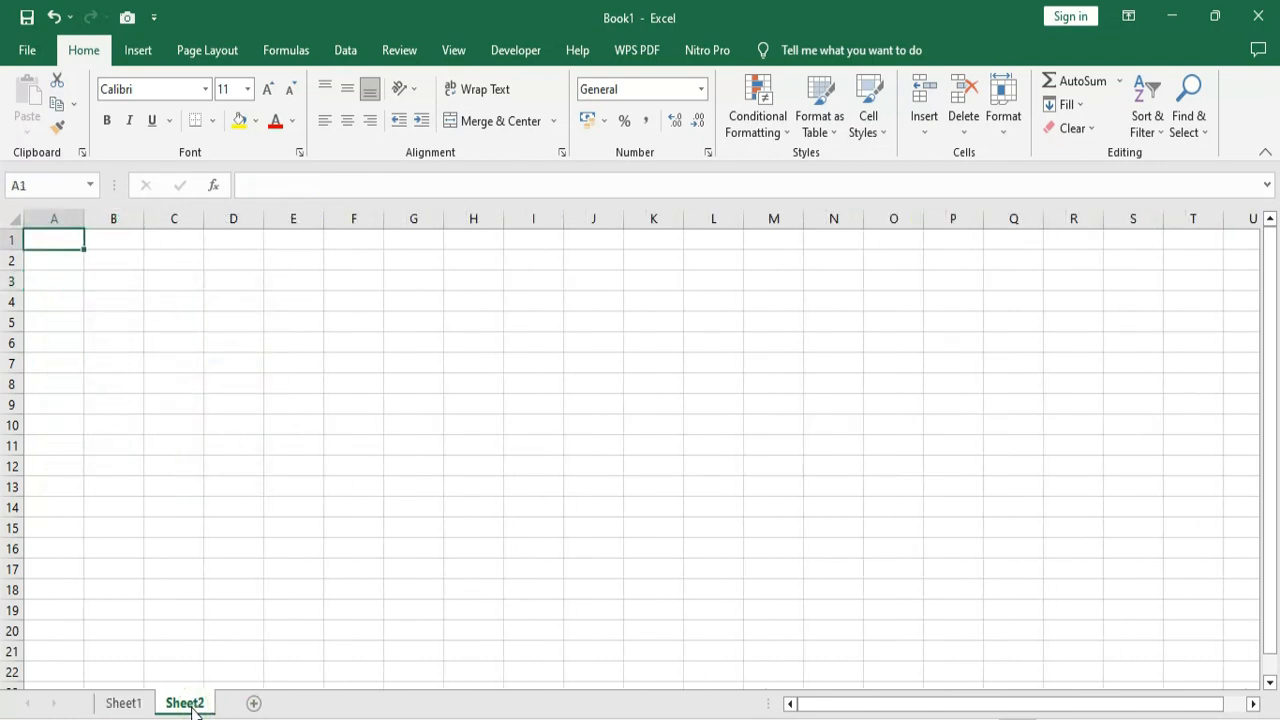
{"action": "left_click", "coordinate": [61, 300]}
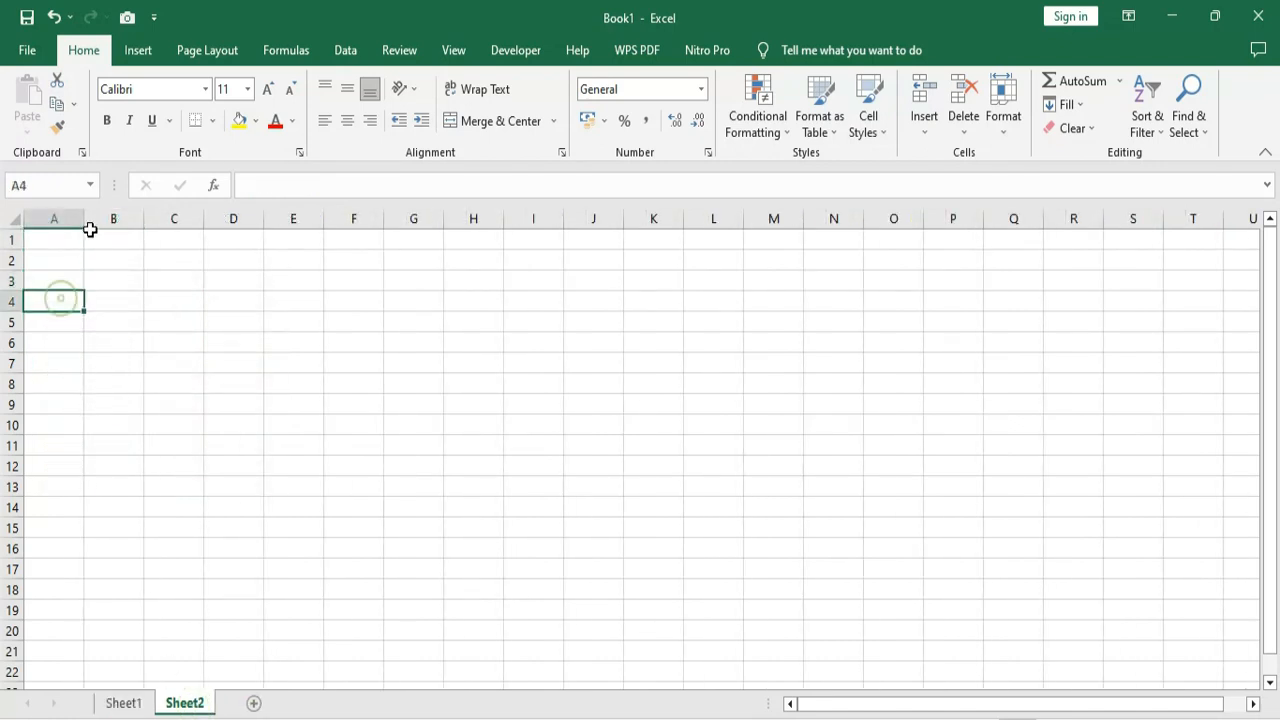
{"action": "left_click_drag", "start_coordinate": [84, 218], "coordinate": [58, 219]}
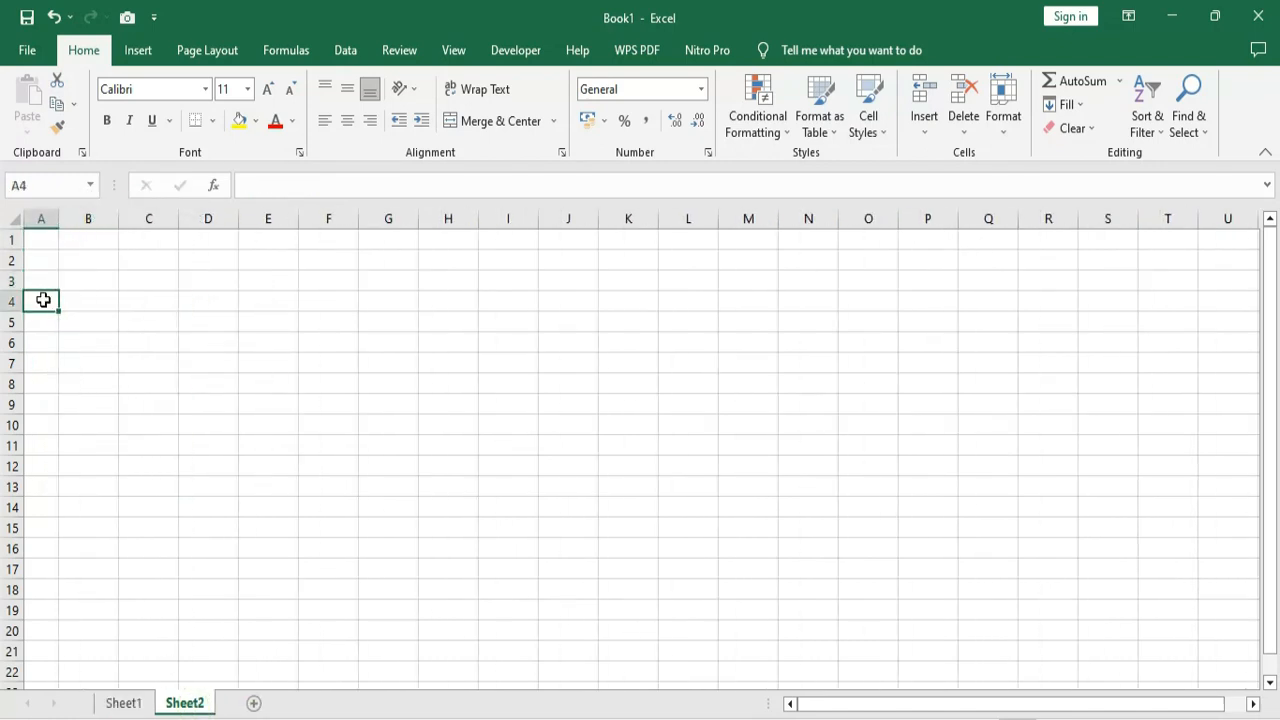
{"action": "type", "text": "NO"}
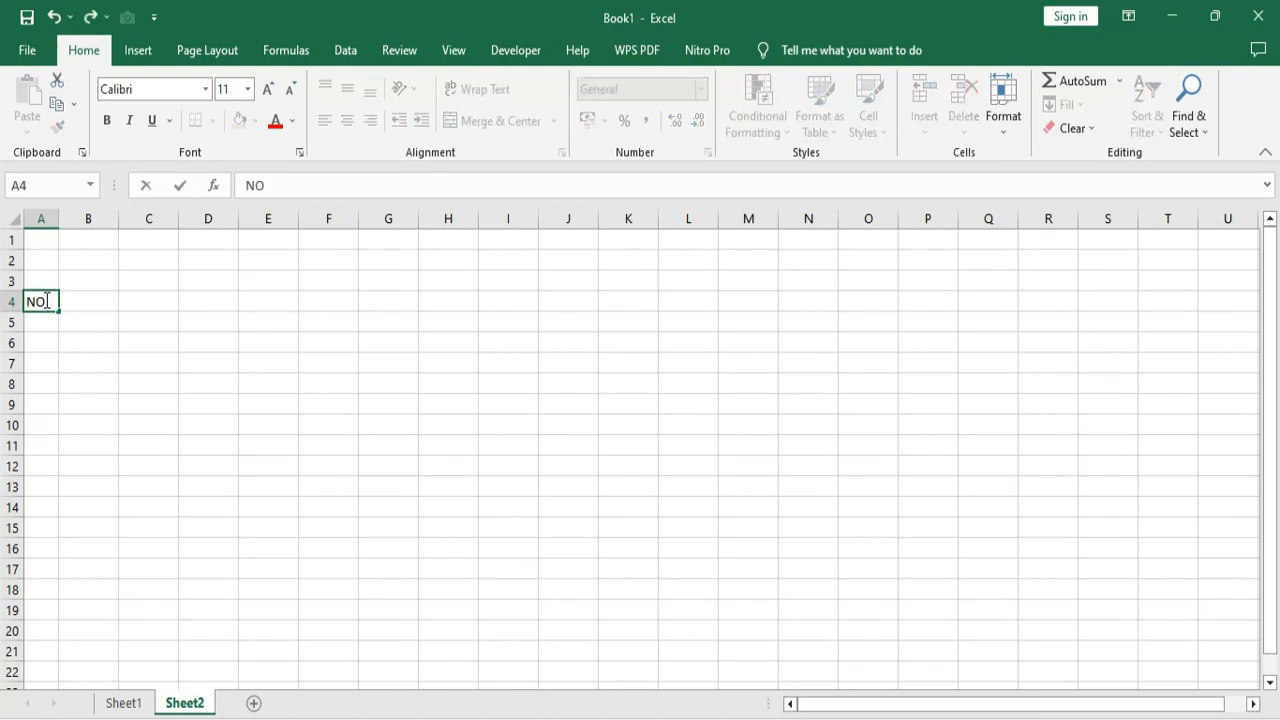
- Widen column B and enter the heading DATA SALES in cell B4
{"action": "left_click", "coordinate": [84, 300]}
{"action": "left_click_drag", "start_coordinate": [119, 218], "coordinate": [168, 220]}
{"action": "type", "text": "DATA SA"}
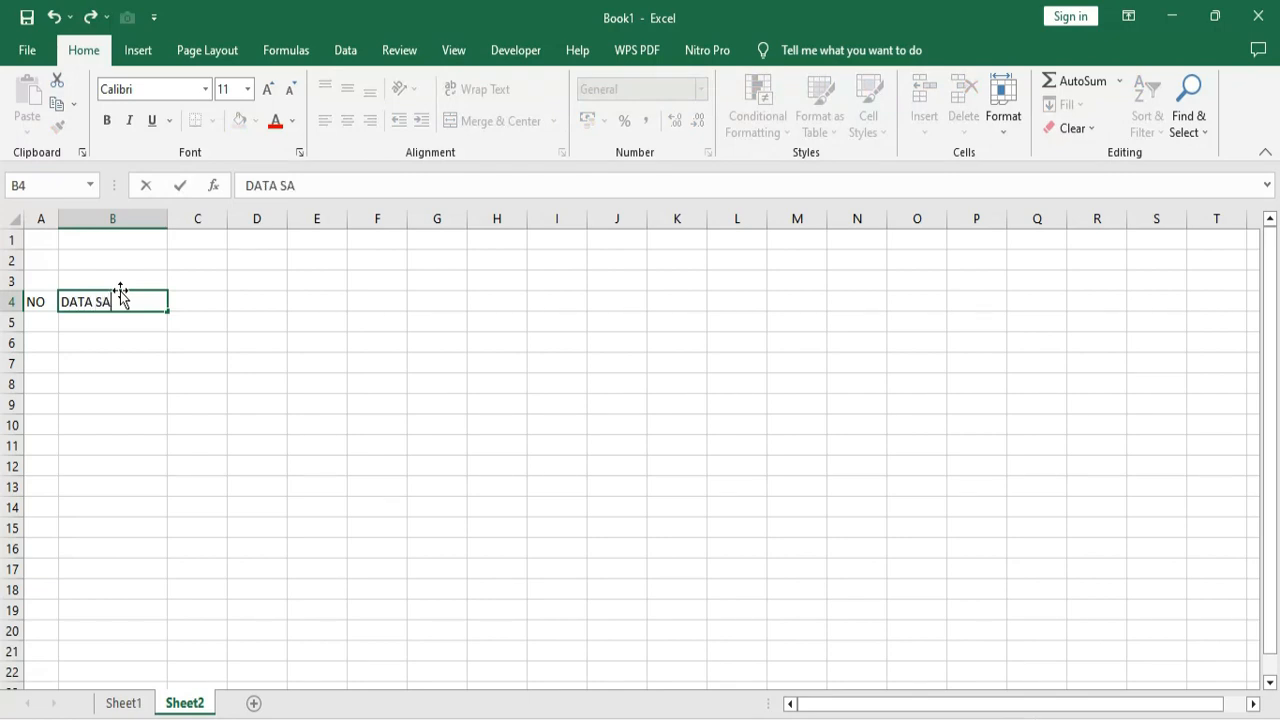
{"action": "type", "text": "LES"}
- Widen column C and enter the heading TOTAL PENJUALAN in cell C4
{"action": "left_click", "coordinate": [191, 305]}
{"action": "left_click_drag", "start_coordinate": [228, 219], "coordinate": [228, 219]}
{"action": "left_click_drag", "start_coordinate": [289, 224], "coordinate": [289, 224]}
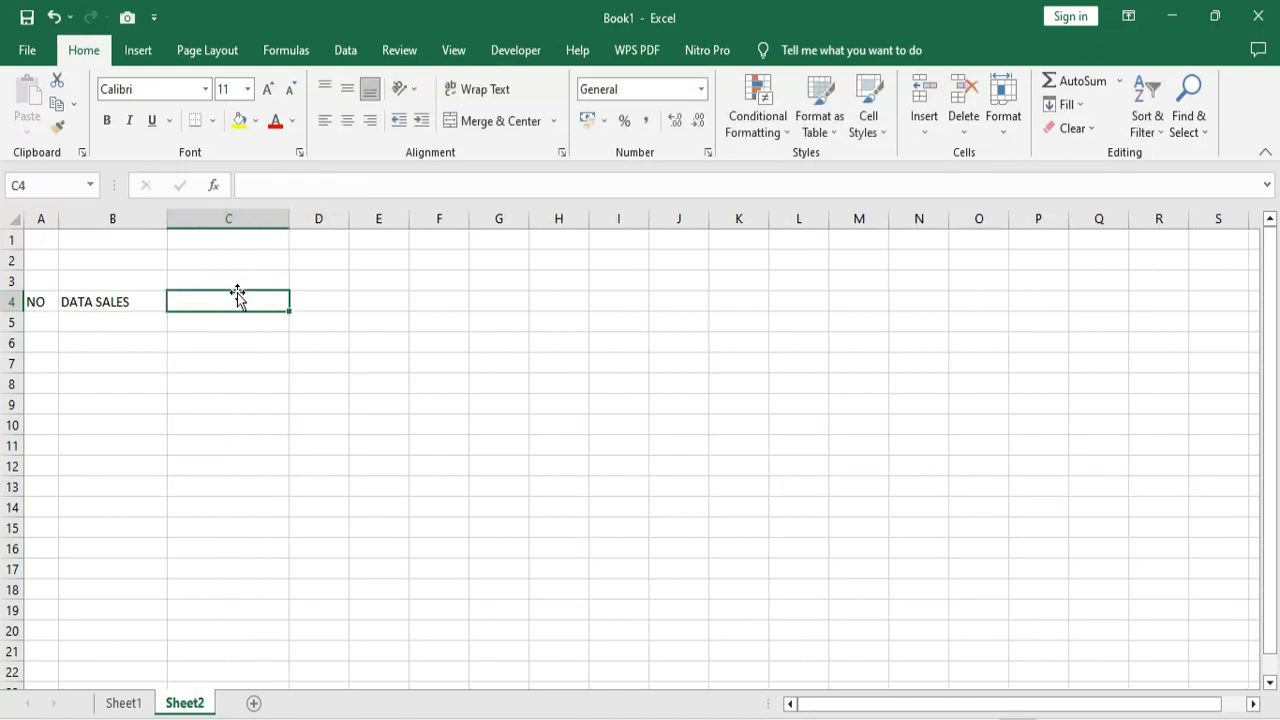
{"action": "type", "text": "NOMINLA"}
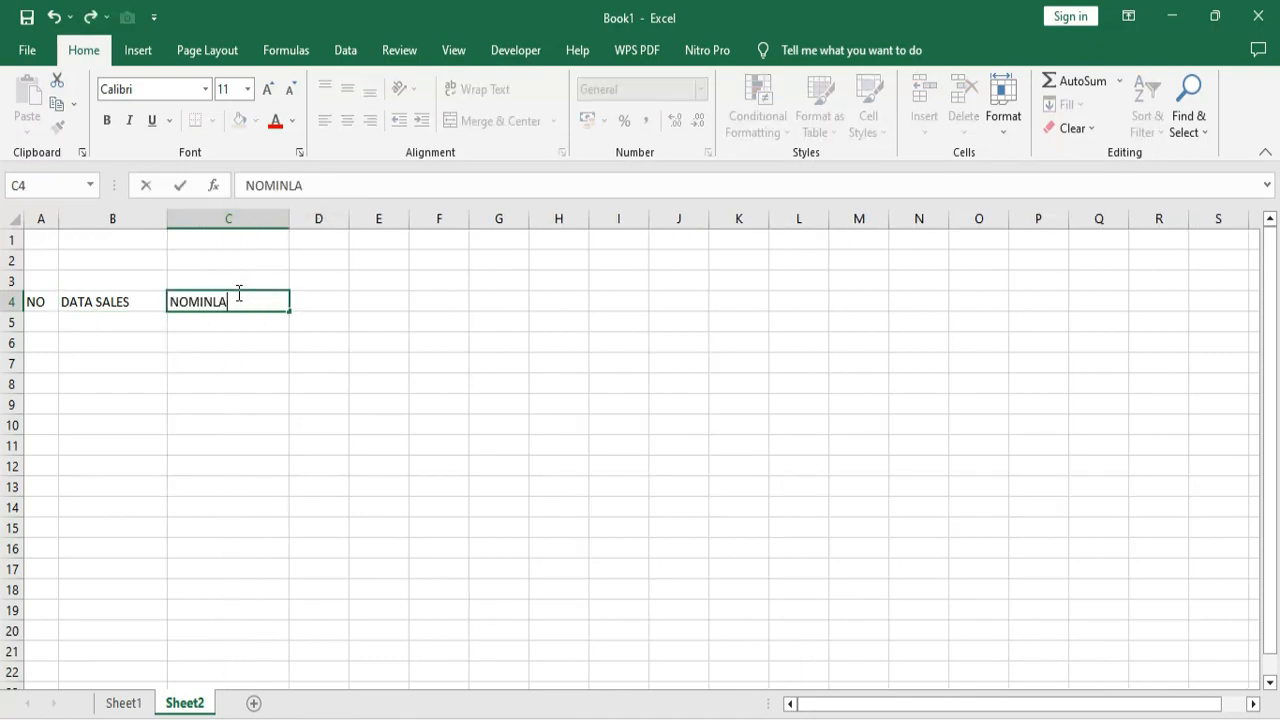
{"action": "key", "text": "BackSpace"}
{"action": "key", "text": "BackSpace"}
{"action": "key", "text": "BackSpace"}
{"action": "key", "text": "BackSpace"}
{"action": "type", "text": "TO"}
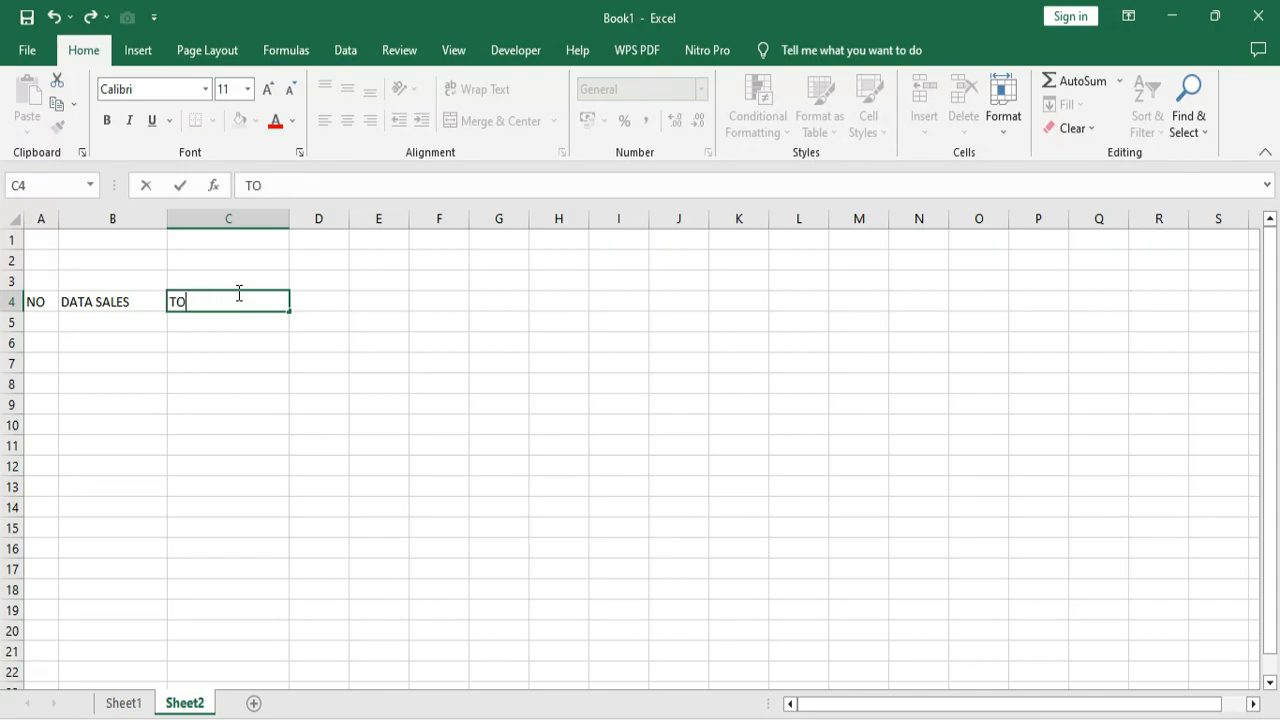
{"action": "type", "text": "TAL PENJUALAN"}
{"action": "left_click", "coordinate": [243, 402]}
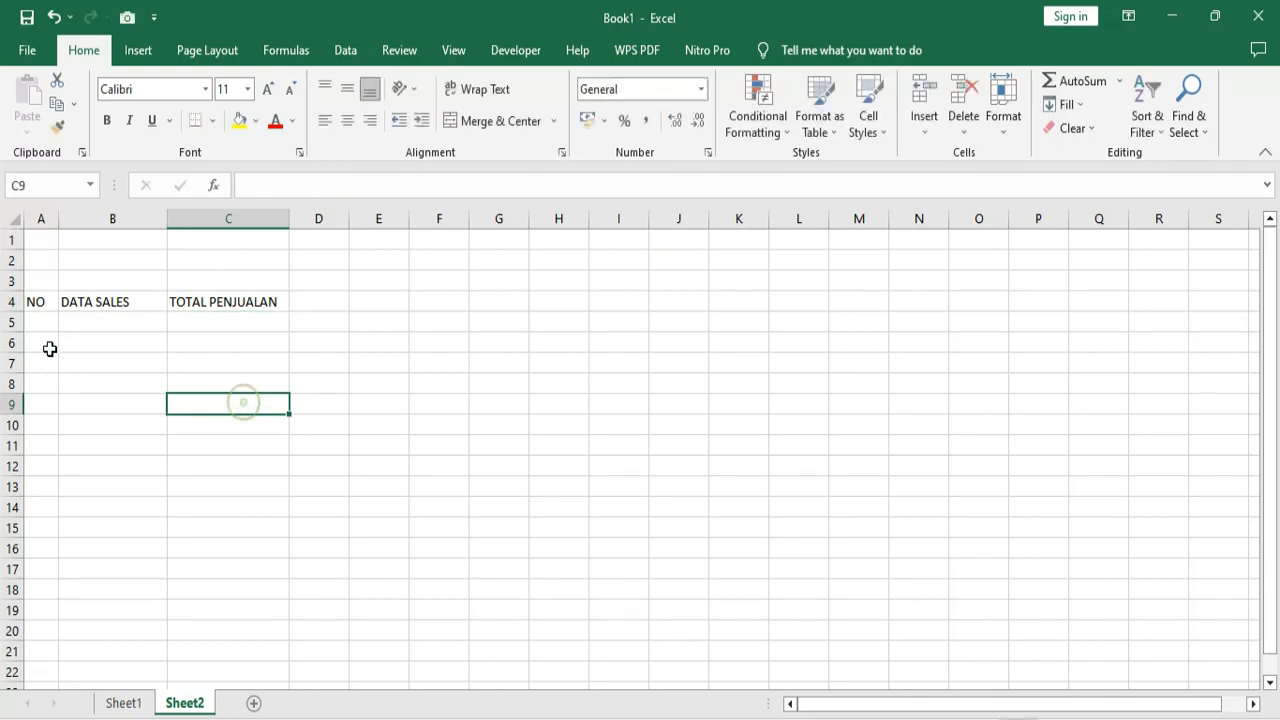
- Format the headings in A4:C4 as Times New Roman, size 14, and widen column C to fit its heading
{"action": "left_click_drag", "start_coordinate": [30, 301], "coordinate": [288, 303]}
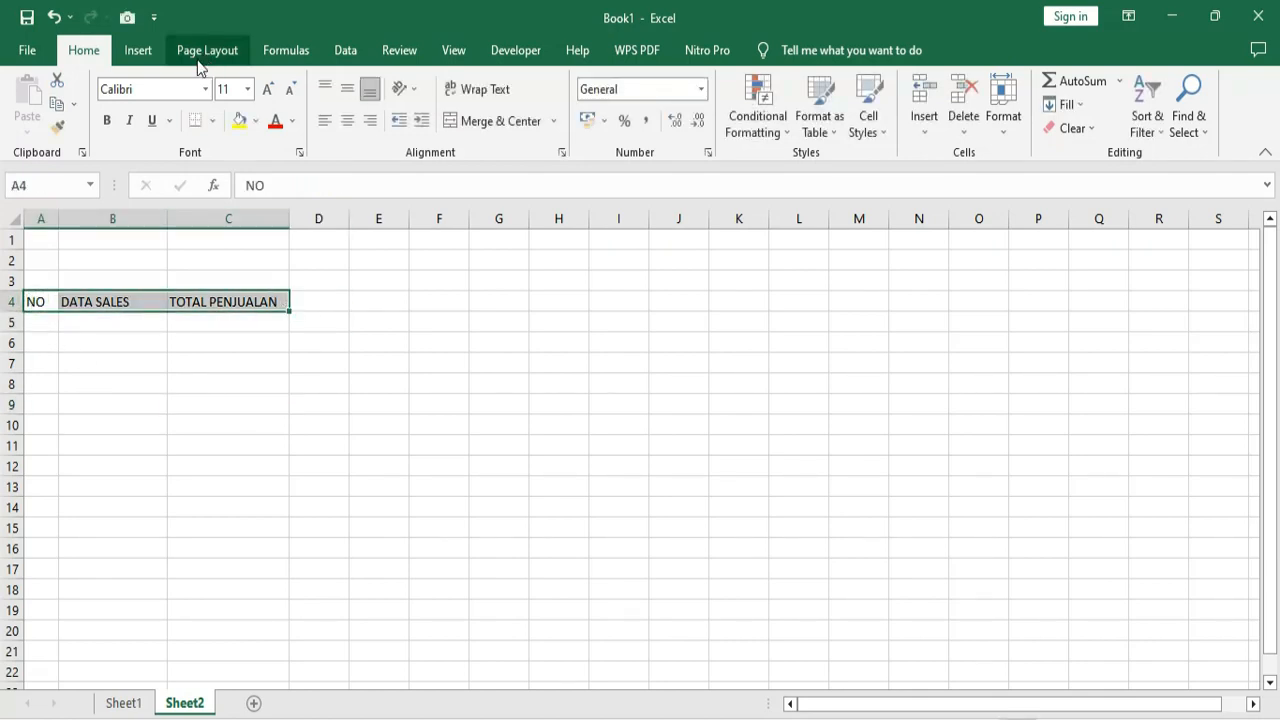
{"action": "left_click", "coordinate": [144, 88]}
{"action": "type", "text": "Times New Roman"}
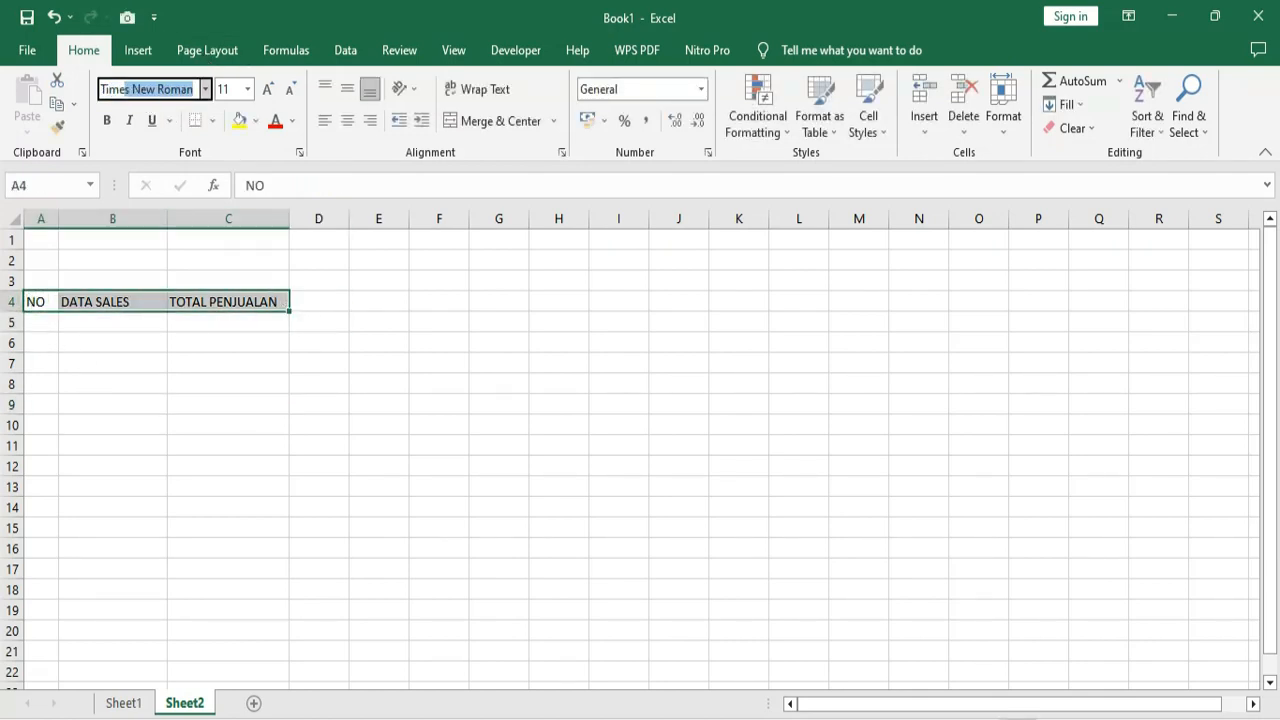
{"action": "key", "text": "Return"}
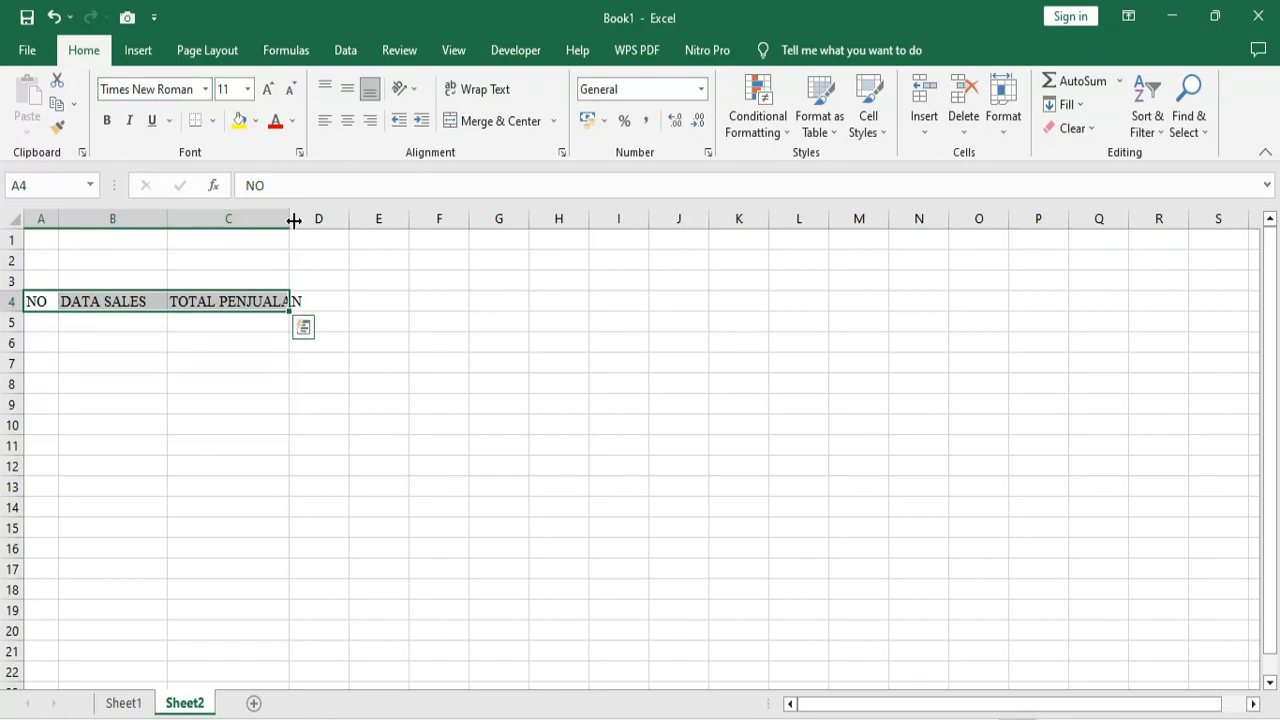
{"action": "left_click_drag", "start_coordinate": [289, 218], "coordinate": [314, 218]}
{"action": "left_click", "coordinate": [244, 91]}
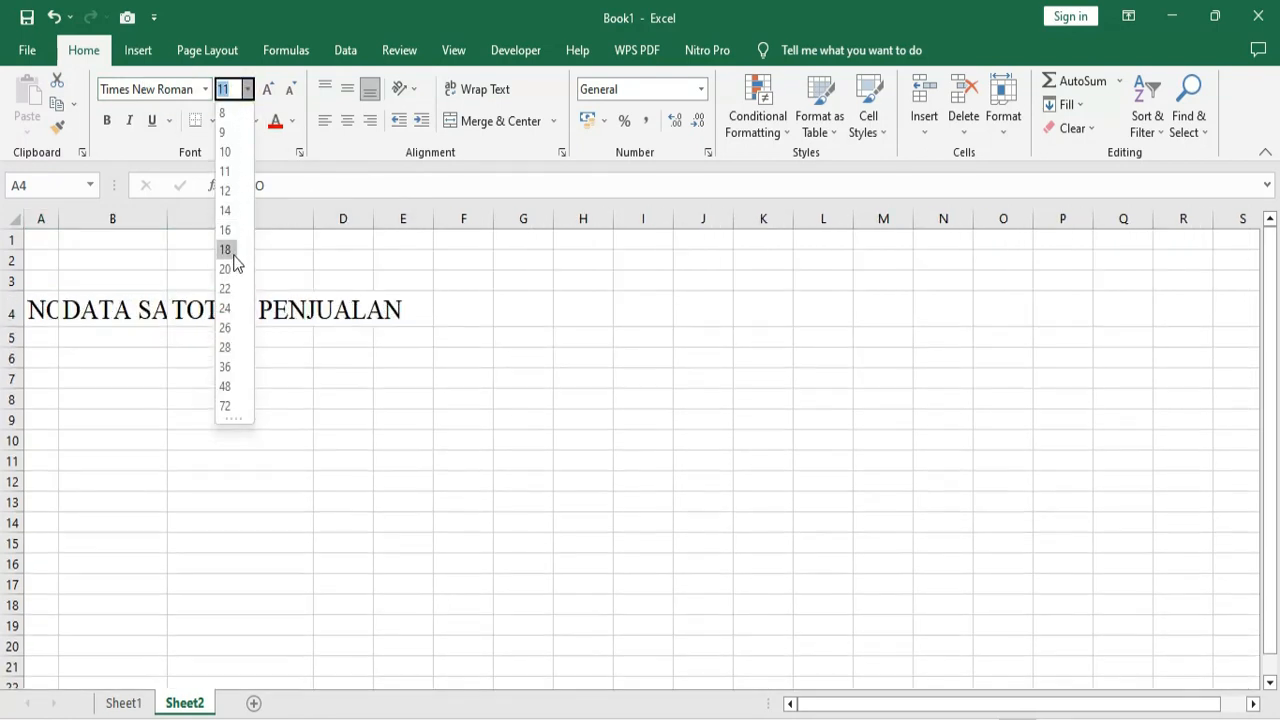
{"action": "left_click", "coordinate": [226, 211]}
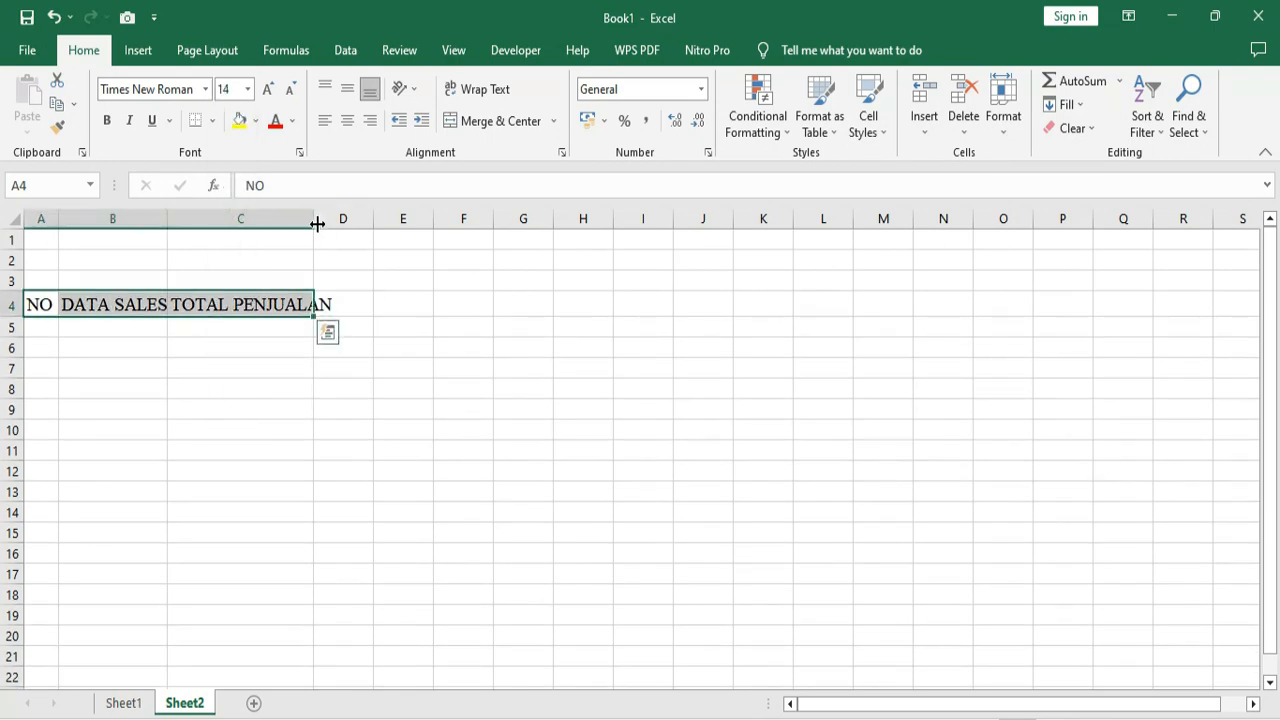
{"action": "left_click_drag", "start_coordinate": [314, 219], "coordinate": [336, 220]}
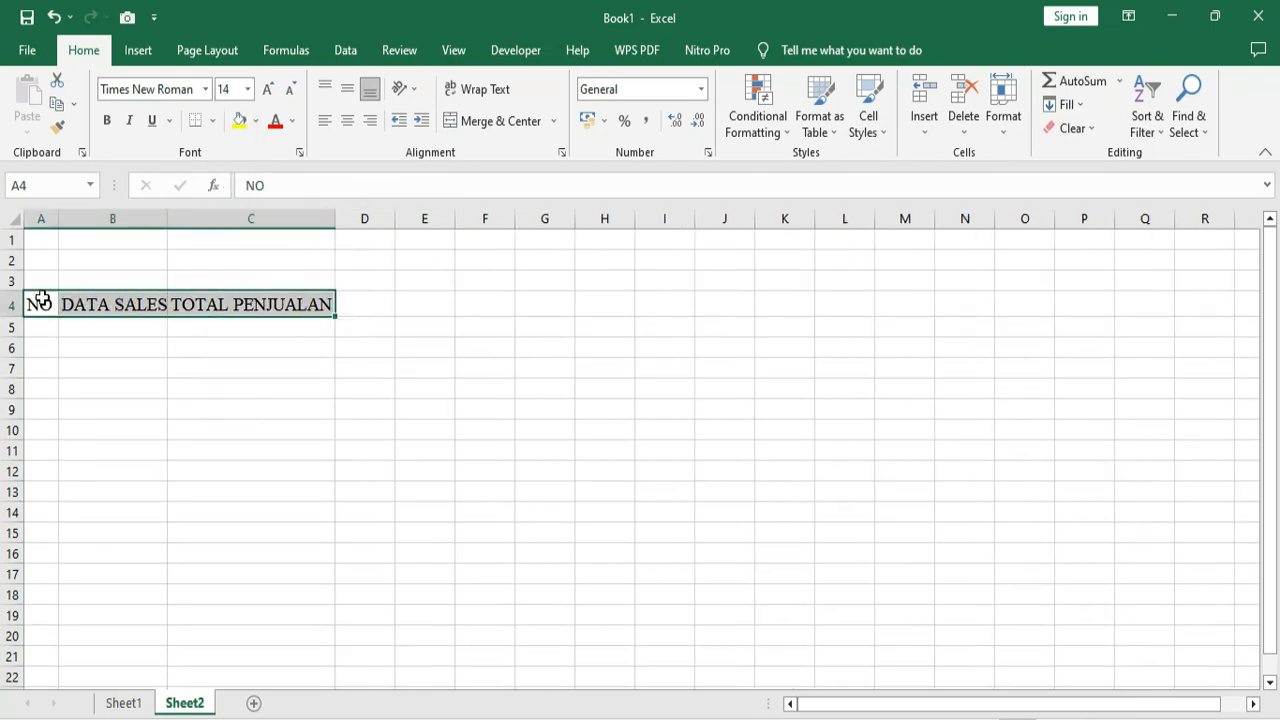
- Apply all borders to the table range A4:C14
{"action": "left_click_drag", "start_coordinate": [37, 300], "coordinate": [304, 515]}
{"action": "left_click", "coordinate": [212, 120]}
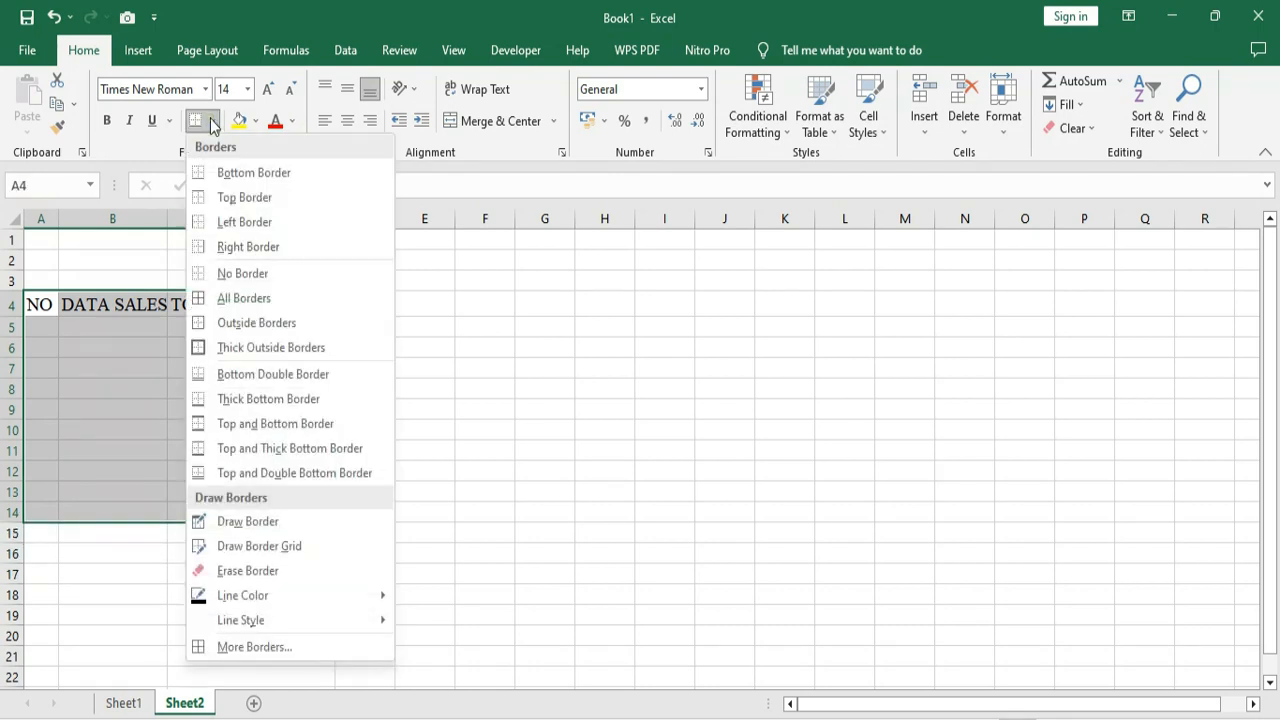
{"action": "left_click", "coordinate": [231, 300]}
{"action": "left_click", "coordinate": [178, 382]}
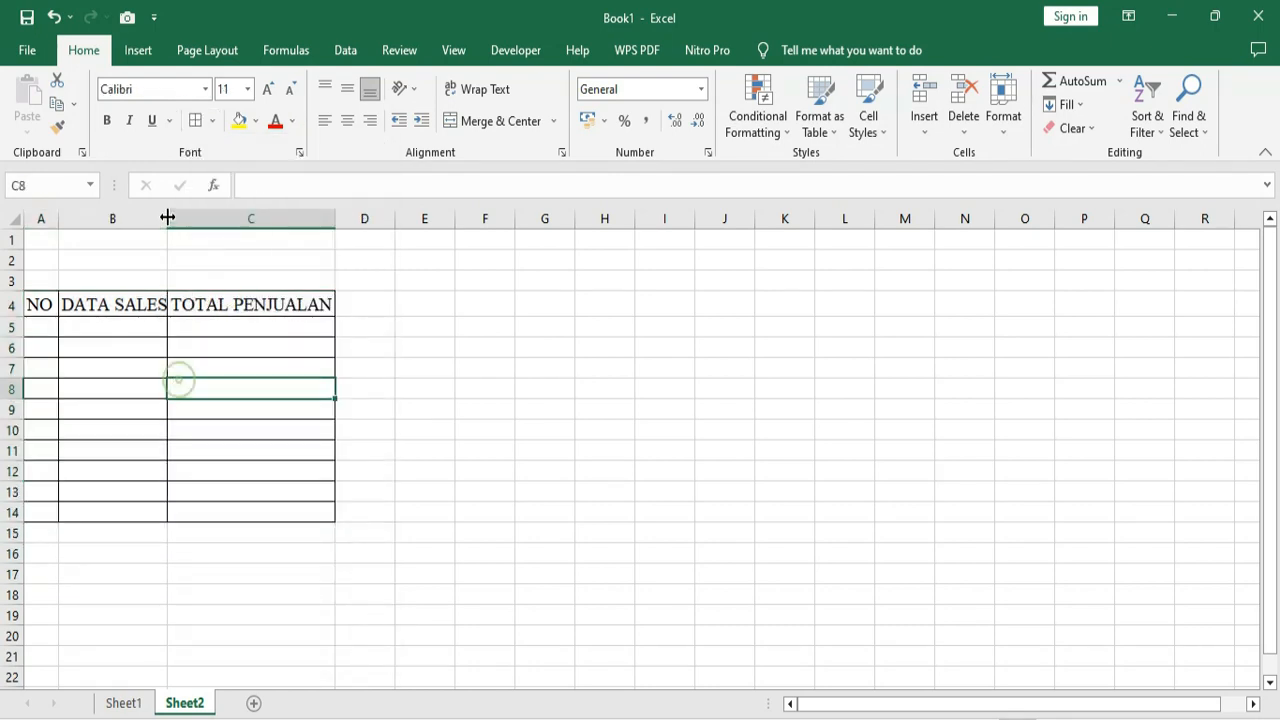
- Widen column B slightly and apply thick outside borders to the heading row A4:C4
{"action": "left_click_drag", "start_coordinate": [167, 214], "coordinate": [184, 212]}
{"action": "left_click_drag", "start_coordinate": [34, 297], "coordinate": [320, 296]}
{"action": "left_click", "coordinate": [212, 120]}
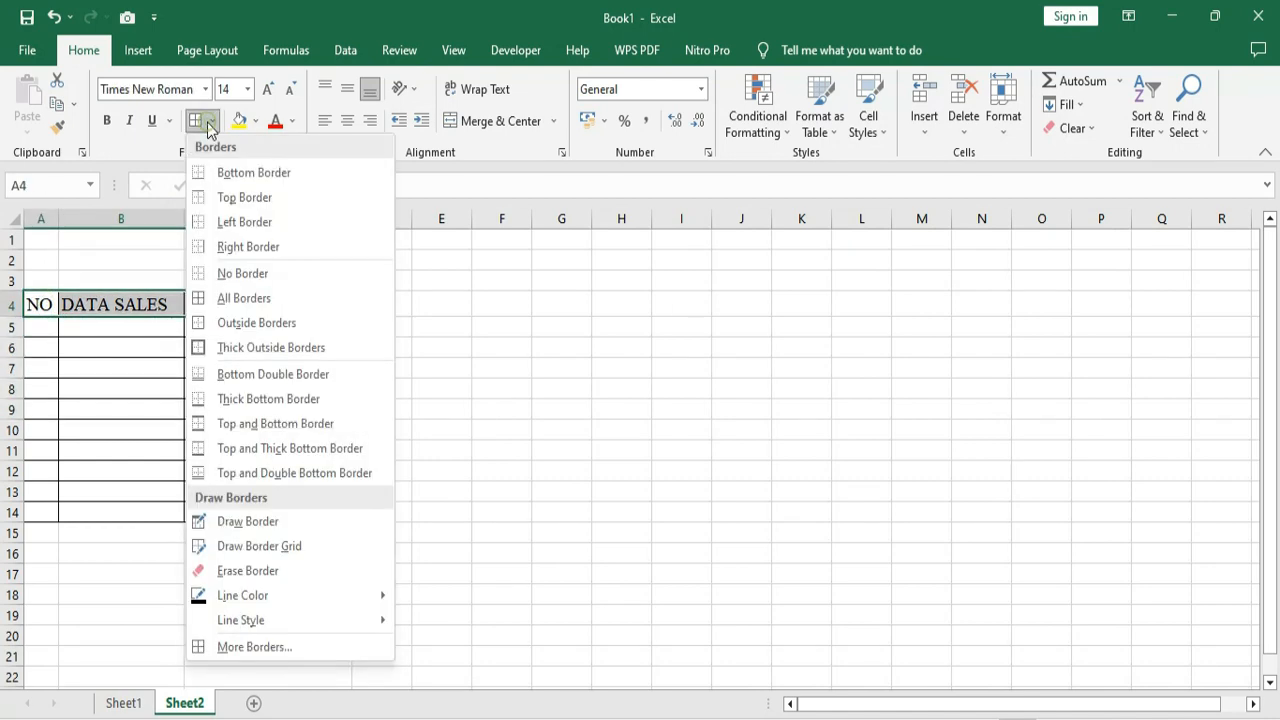
{"action": "left_click", "coordinate": [239, 343]}
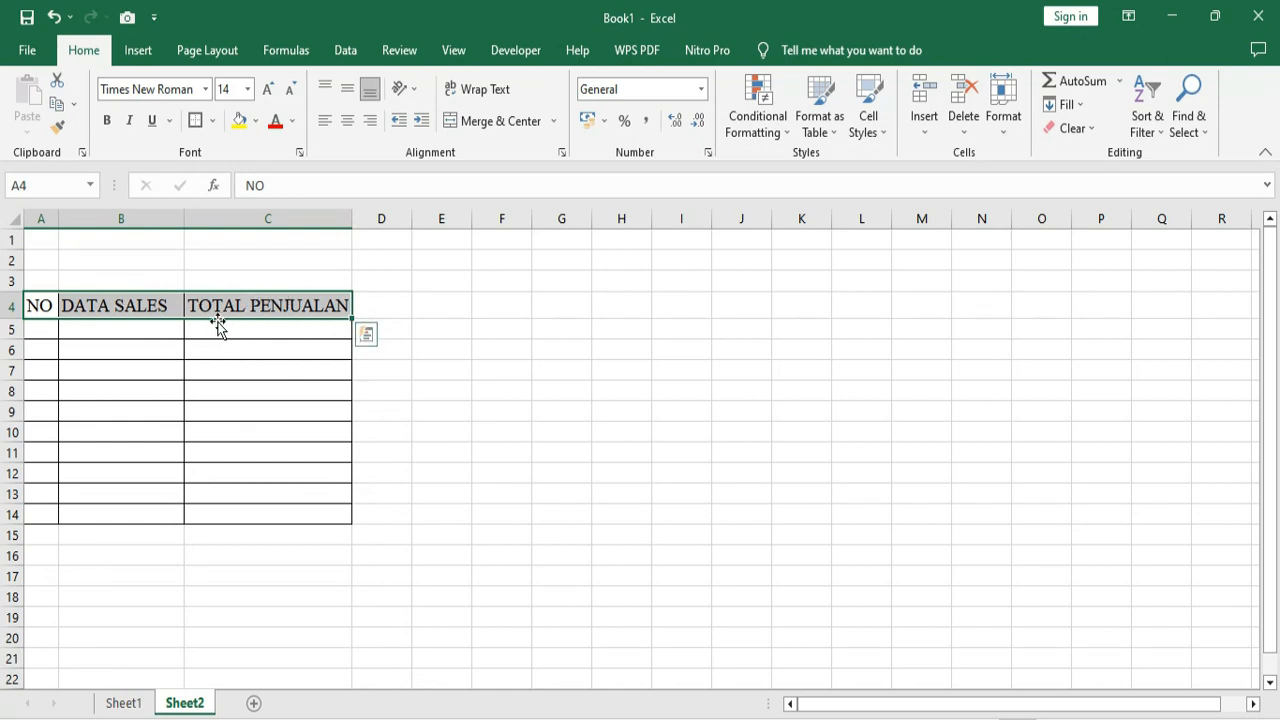
{"action": "left_click", "coordinate": [242, 344]}
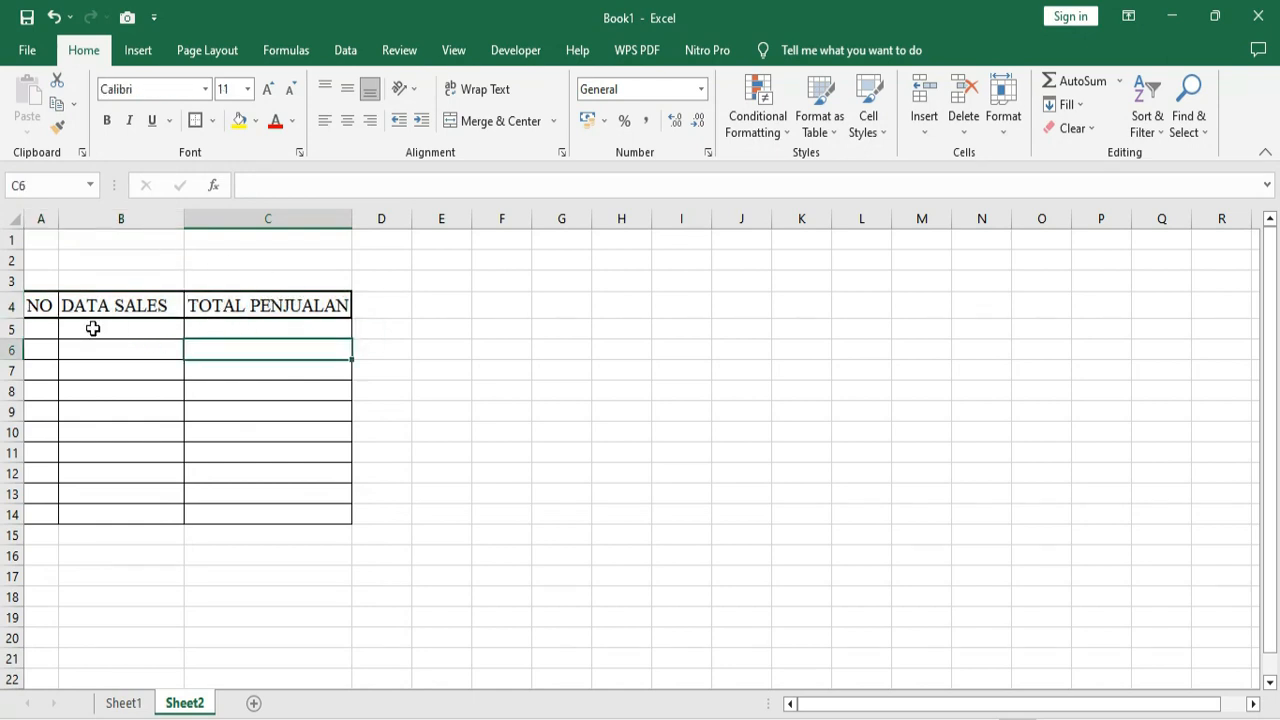
- Number the table rows 1 to 10 in A5:A14 by extending a 1, 2 series, and center the numbers
{"action": "left_click", "coordinate": [48, 334]}
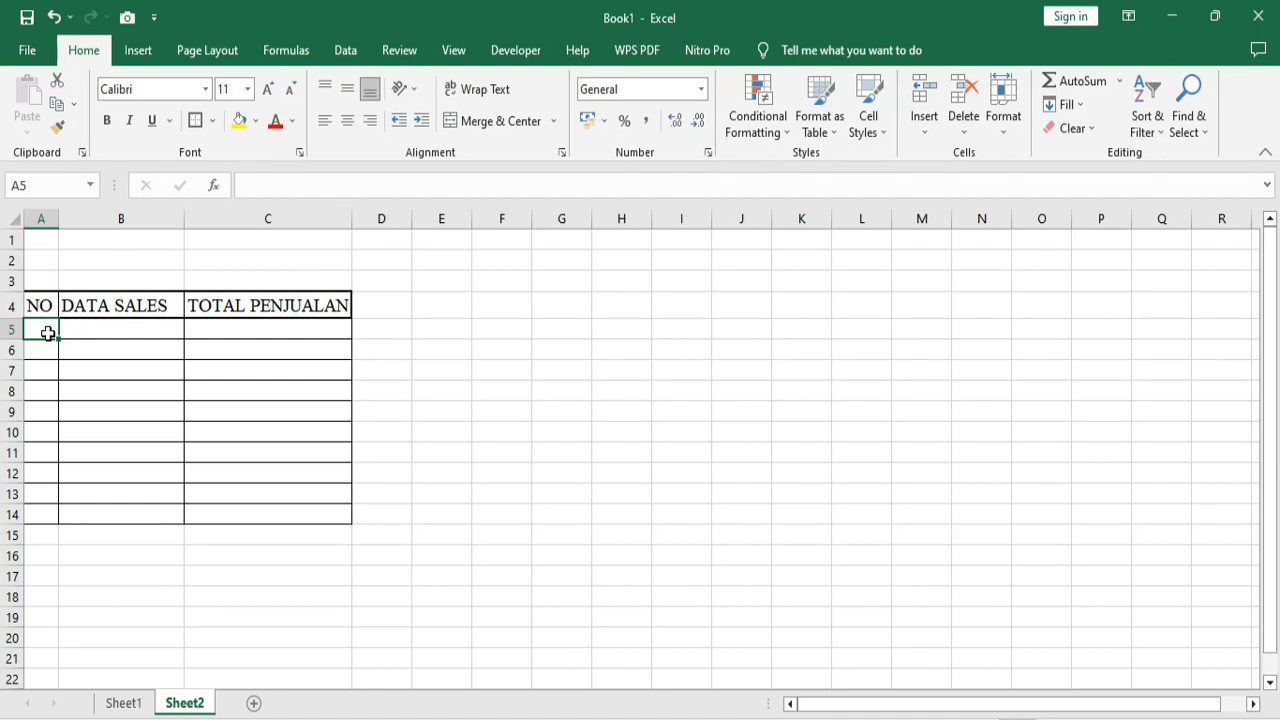
{"action": "type", "text": "1"}
{"action": "key", "text": "Return"}
{"action": "type", "text": "2"}
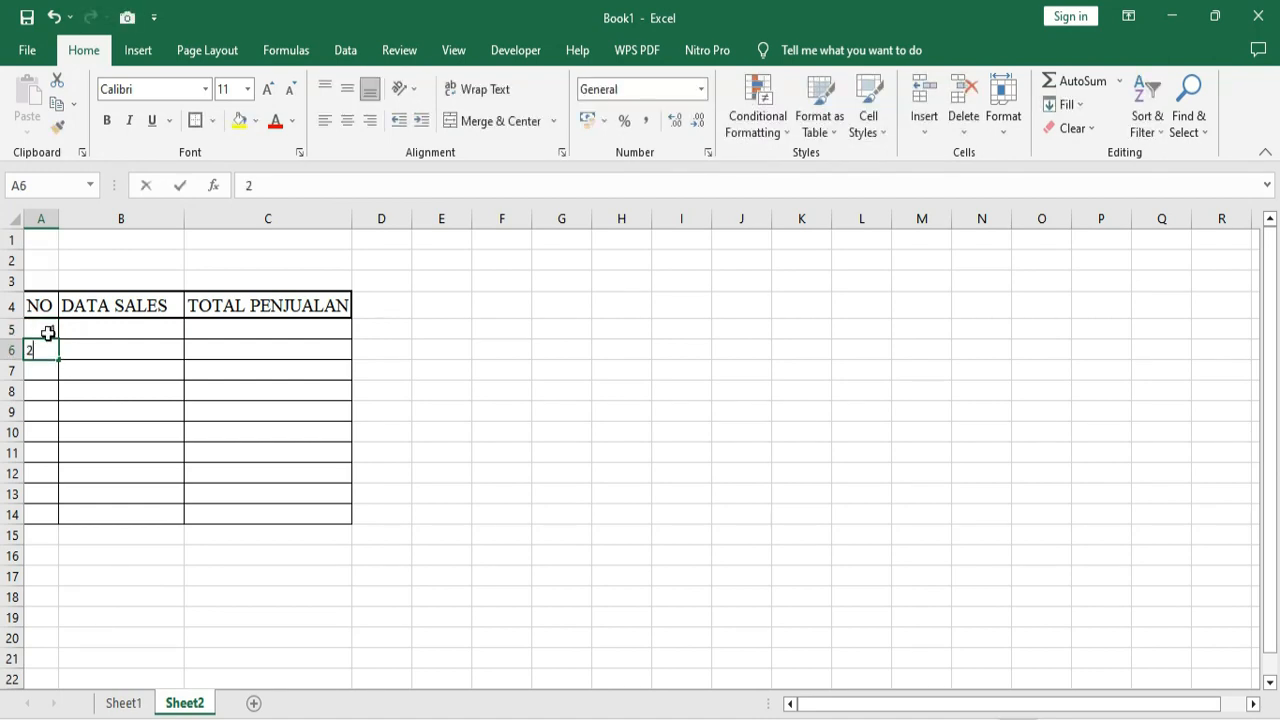
{"action": "key", "text": "Return"}
{"action": "left_click_drag", "start_coordinate": [48, 334], "coordinate": [60, 524]}
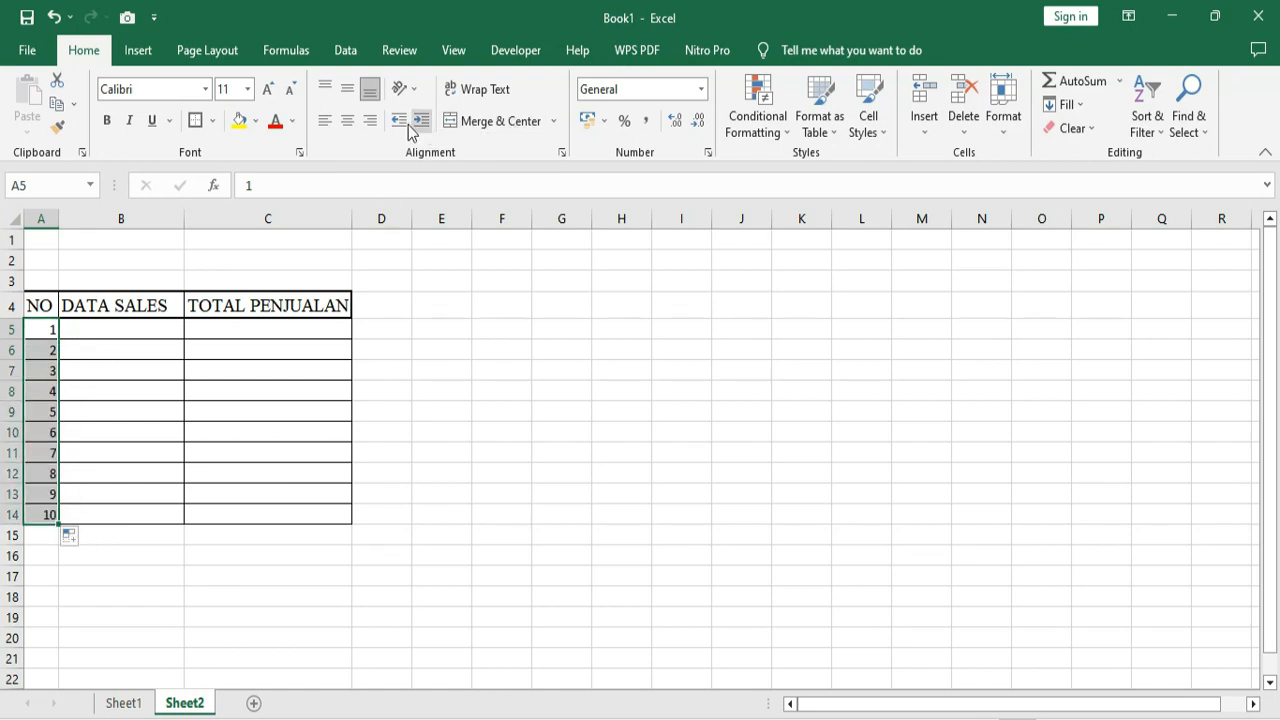
{"action": "left_click", "coordinate": [347, 120]}
- Enter the first two salespeople's names in cells B5 and B6, correcting the mistyped second name
{"action": "left_click", "coordinate": [110, 327]}
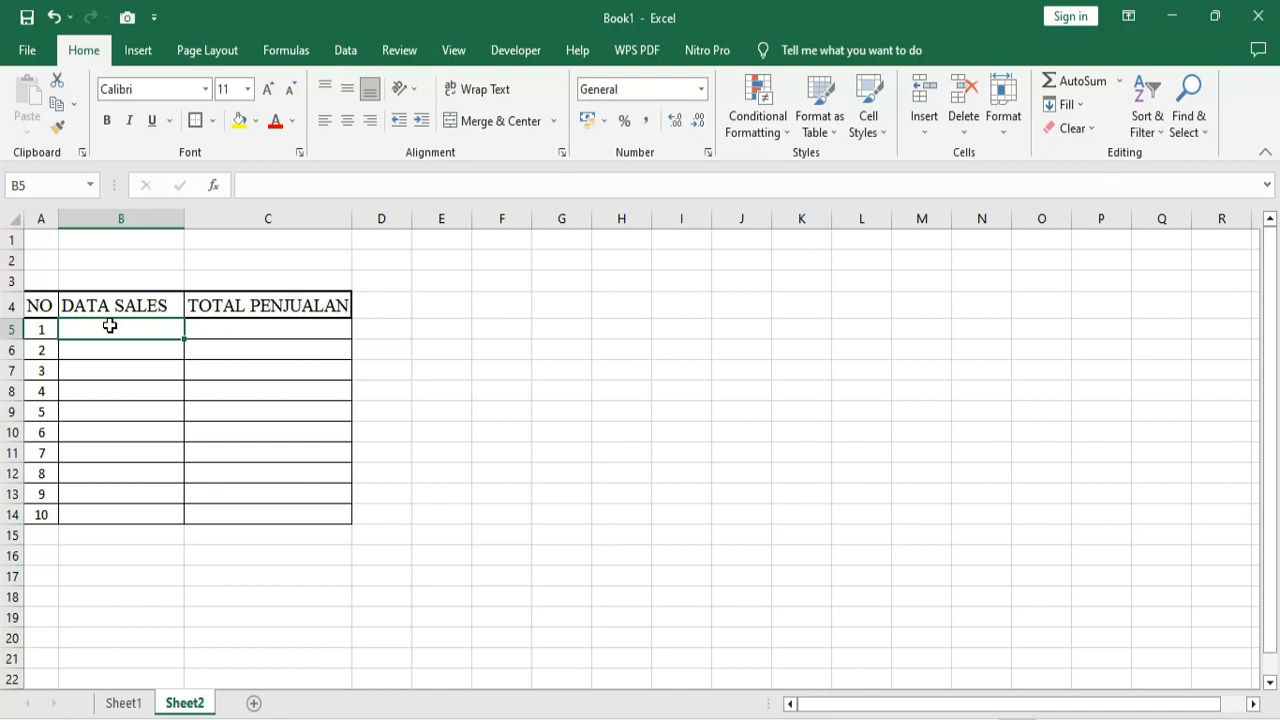
{"action": "type", "text": "ANTONI"}
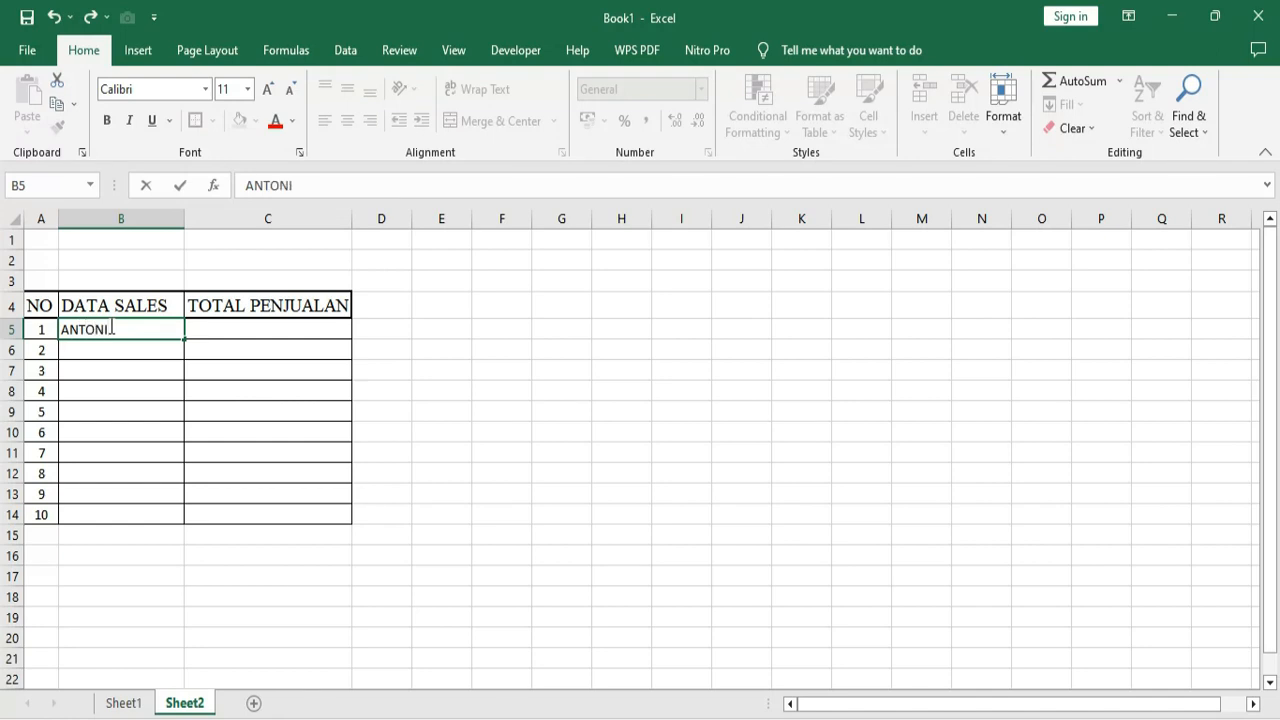
{"action": "key", "text": "Return"}
{"action": "type", "text": "[UTRI"}
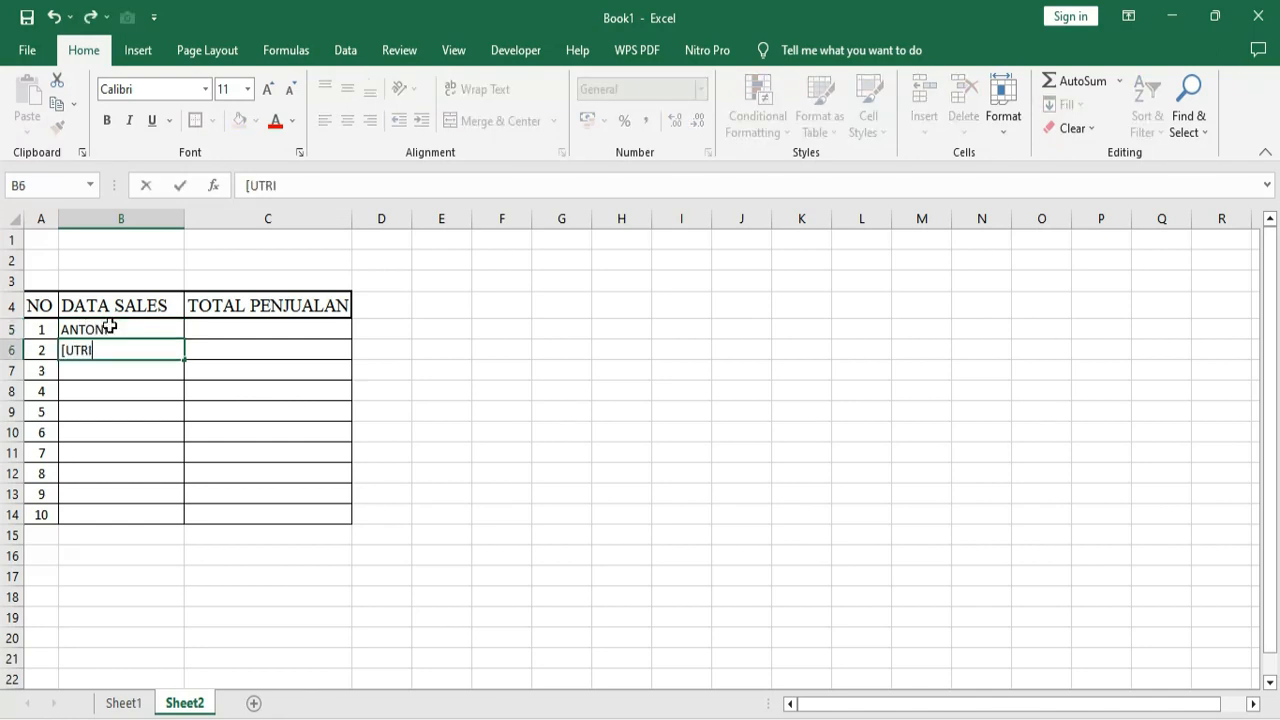
{"action": "key", "text": "BackSpace"}
{"action": "key", "text": "BackSpace"}
{"action": "key", "text": "BackSpace"}
{"action": "key", "text": "BackSpace"}
{"action": "key", "text": "BackSpace"}
{"action": "type", "text": "PUTRI"}
{"action": "key", "text": "Return"}
- Enter the next three salespeople's names in cells B7 to B9 under DATA SALES
{"action": "type", "text": "ANDRI"}
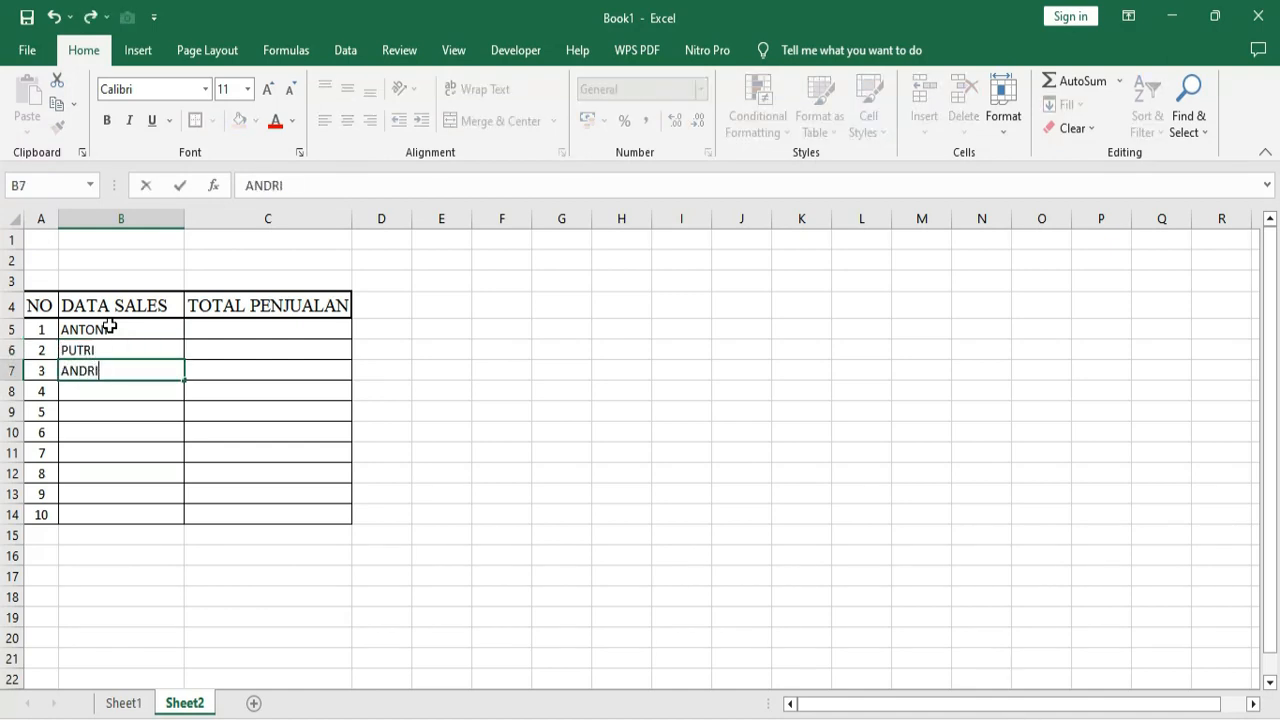
{"action": "type", "text": "ANO"}
{"action": "key", "text": "Return"}
{"action": "type", "text": "MAMAN"}
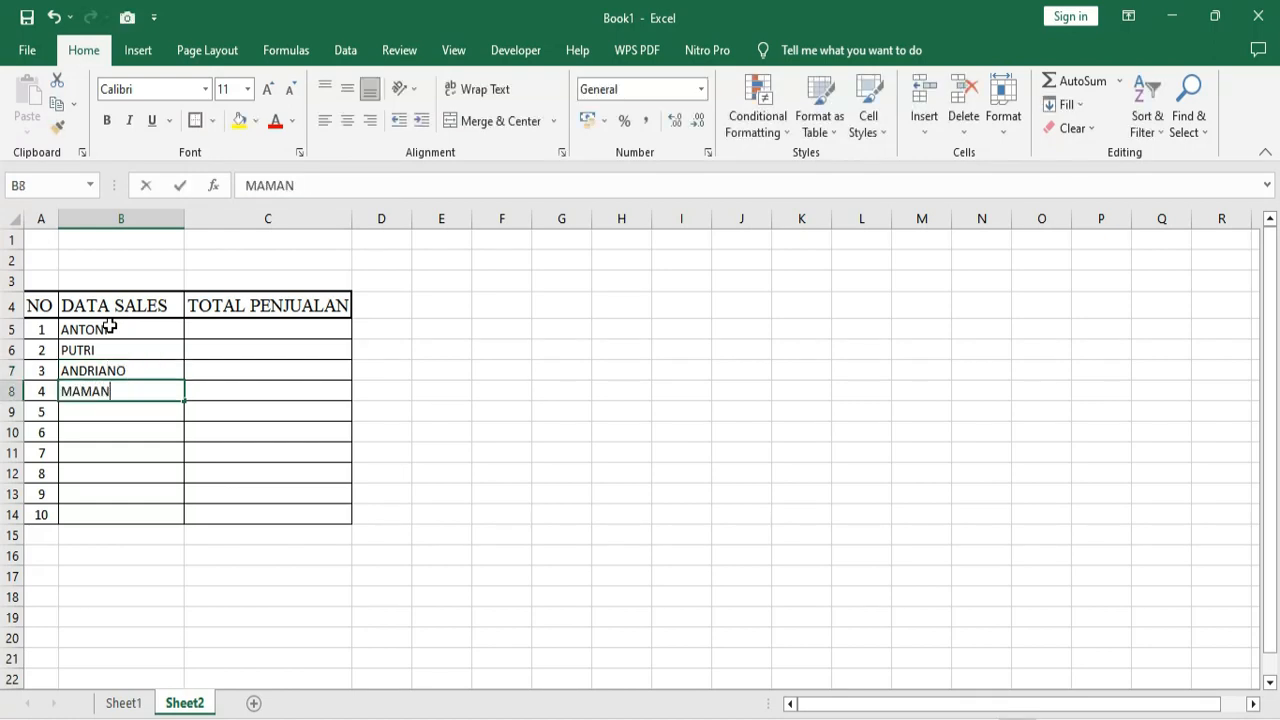
{"action": "key", "text": "Return"}
{"action": "type", "text": "UDIN"}
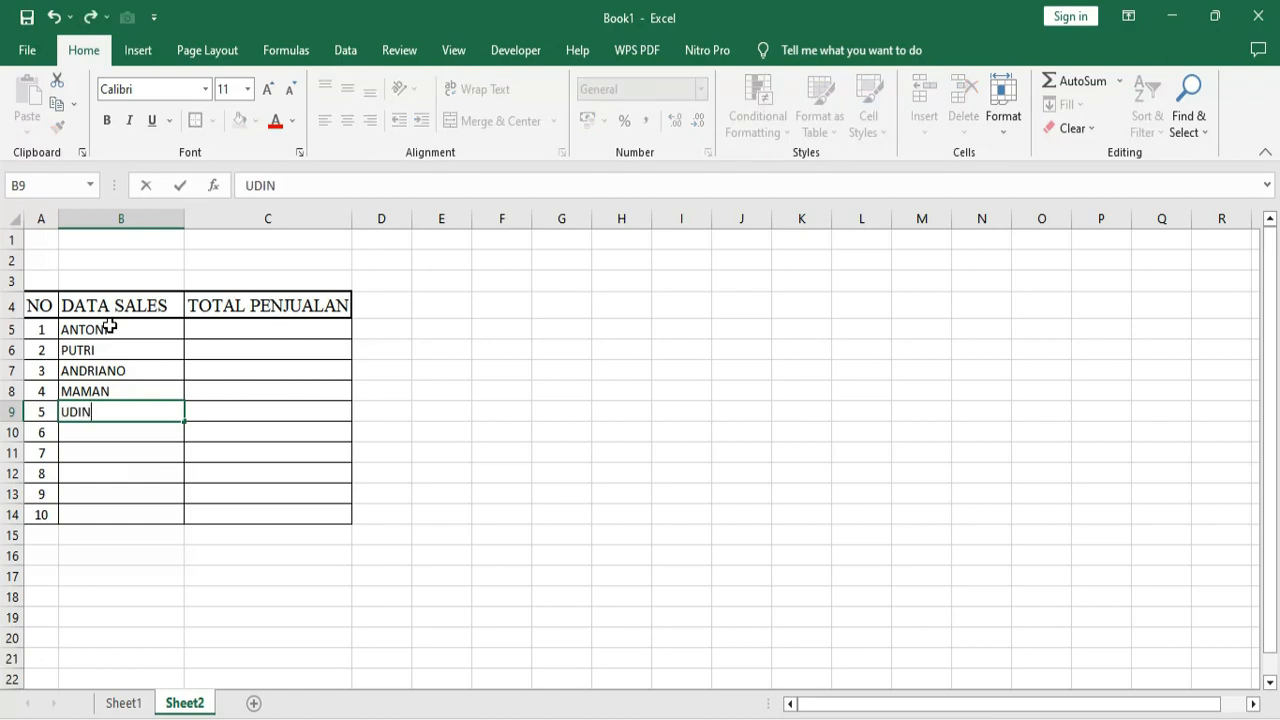
{"action": "key", "text": "Return"}
- Enter the sixth and seventh salespeople's names in cells B10 and B11
{"action": "type", "text": "SAFEDY"}
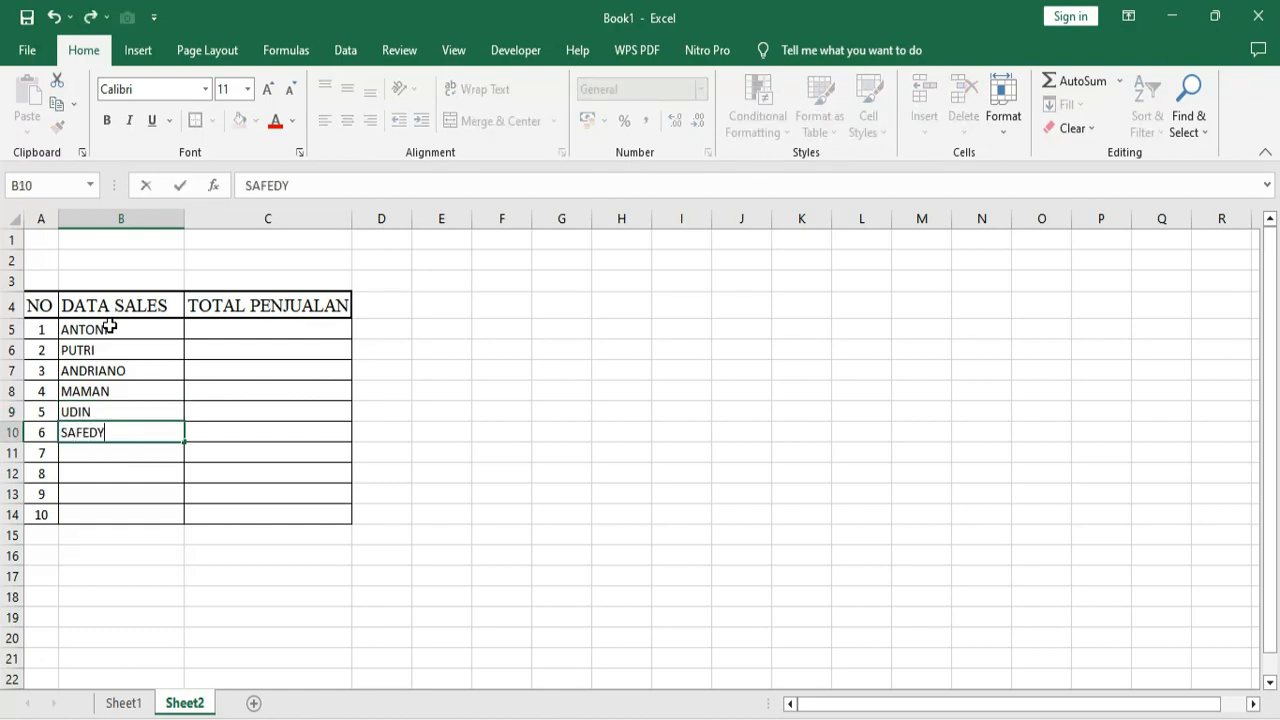
{"action": "key", "text": "BackSpace"}
{"action": "key", "text": "BackSpace"}
{"action": "type", "text": "UDIN"}
{"action": "key", "text": "Return"}
{"action": "type", "text": "DIANA"}
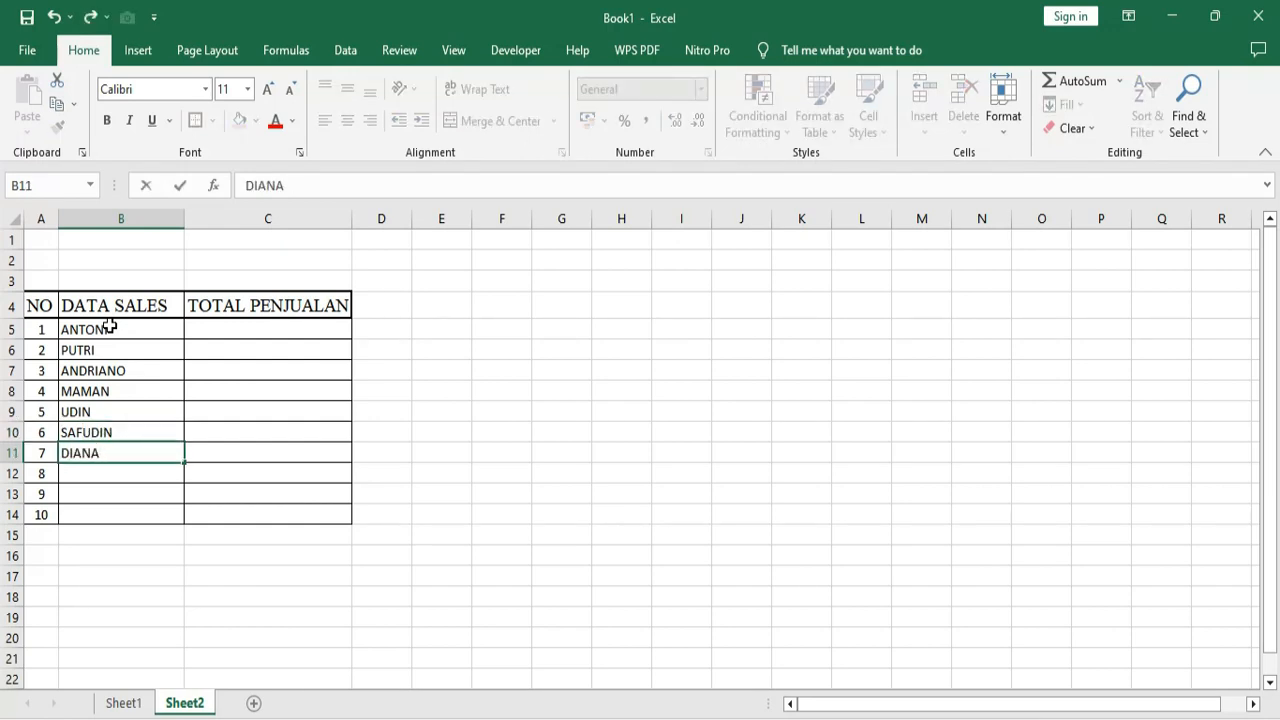
{"action": "key", "text": "Return"}
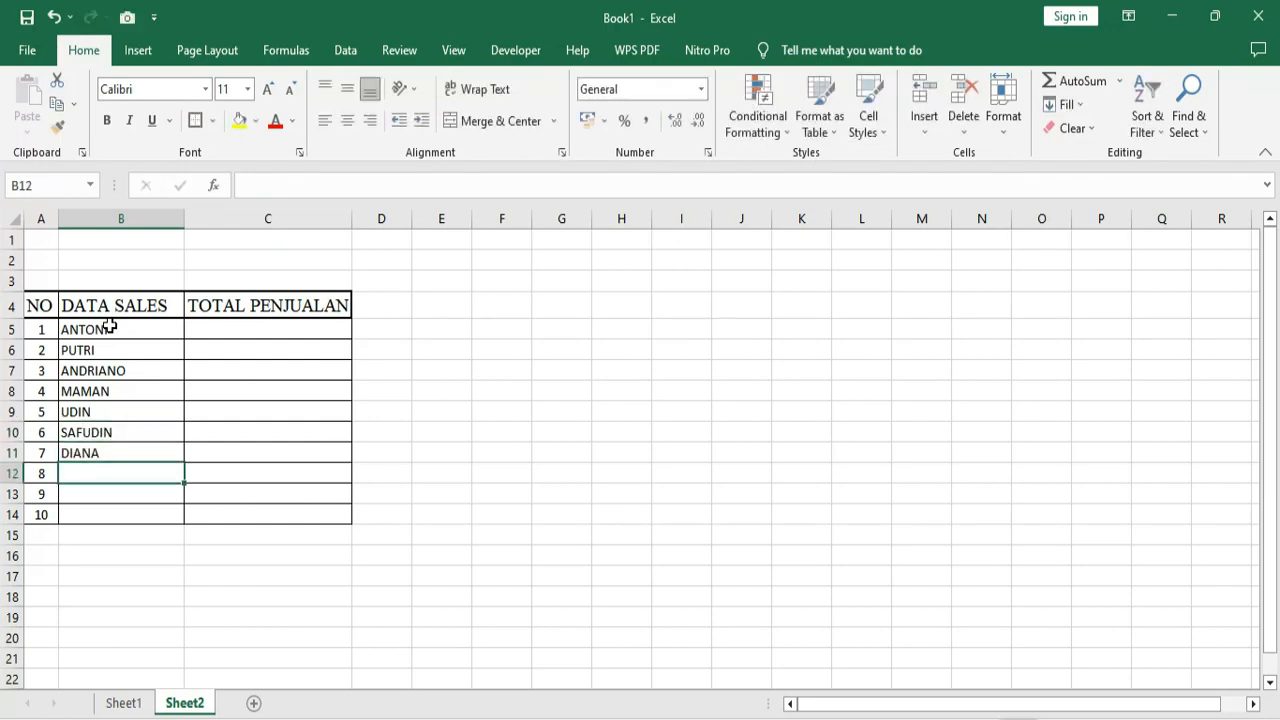
- Enter the last three salespeople's names in cells B12 to B14
{"action": "type", "text": "MAWARAN"}
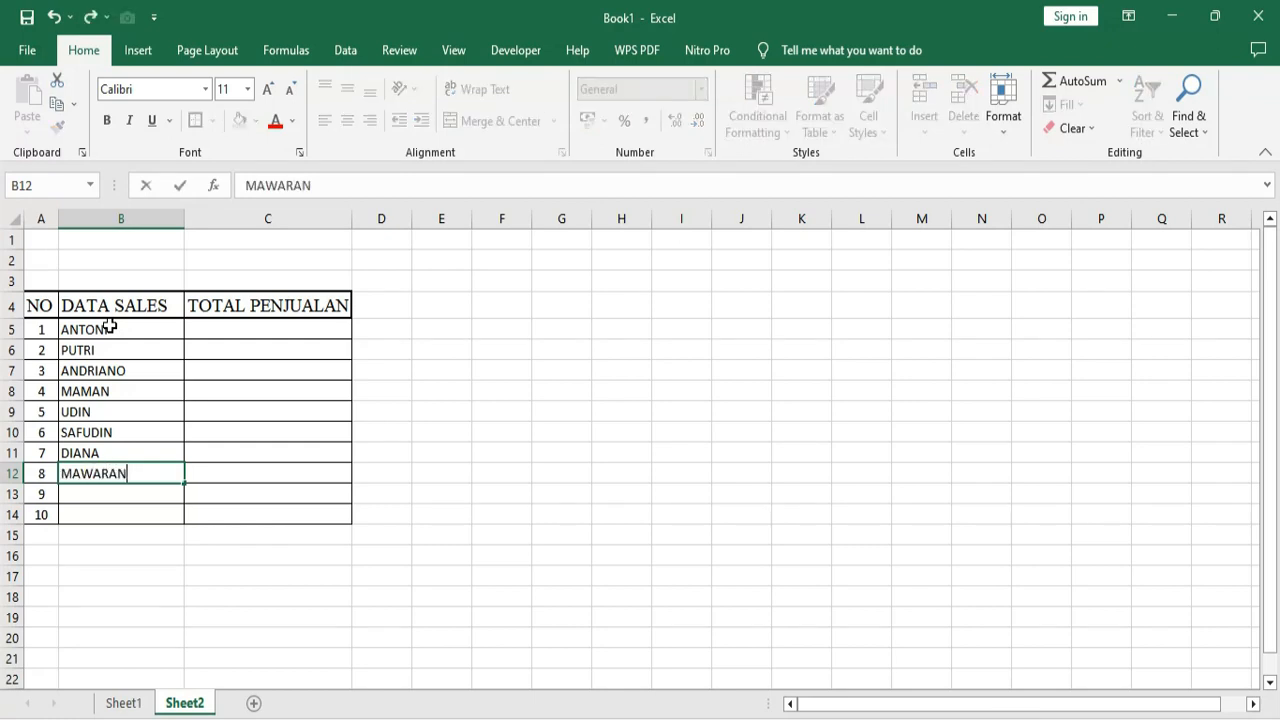
{"action": "key", "text": "Return"}
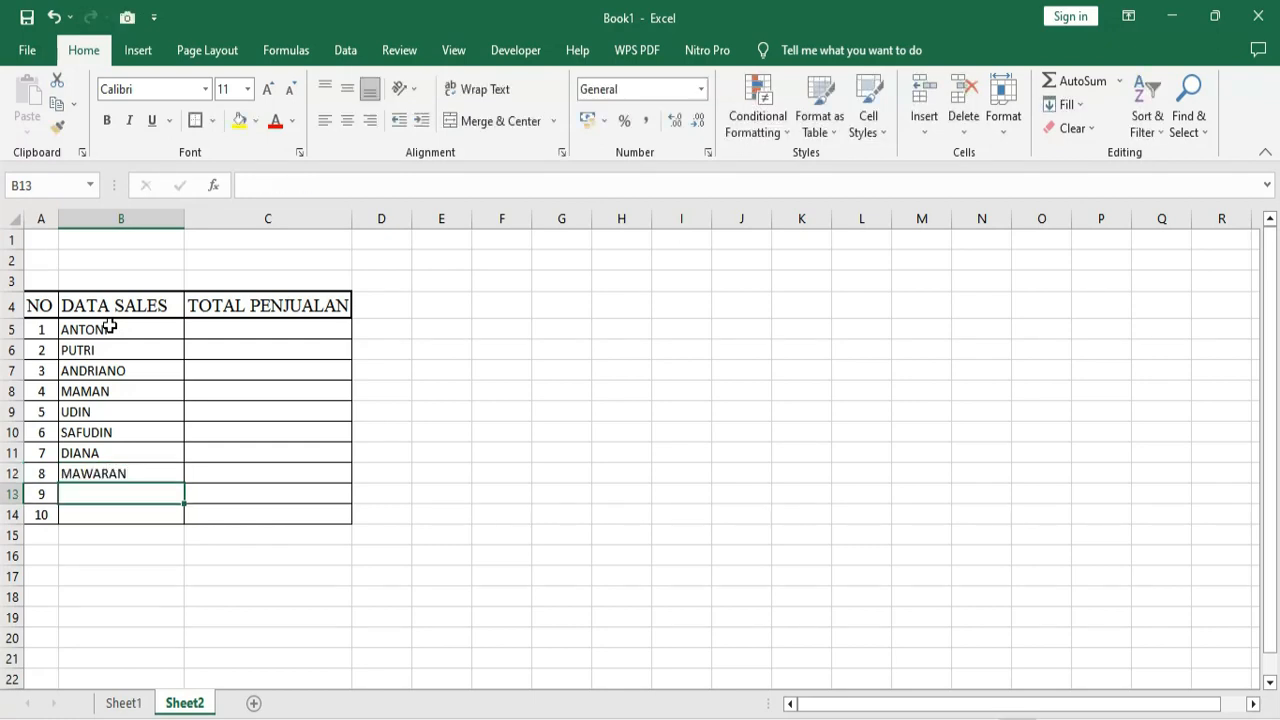
{"action": "type", "text": "N"}
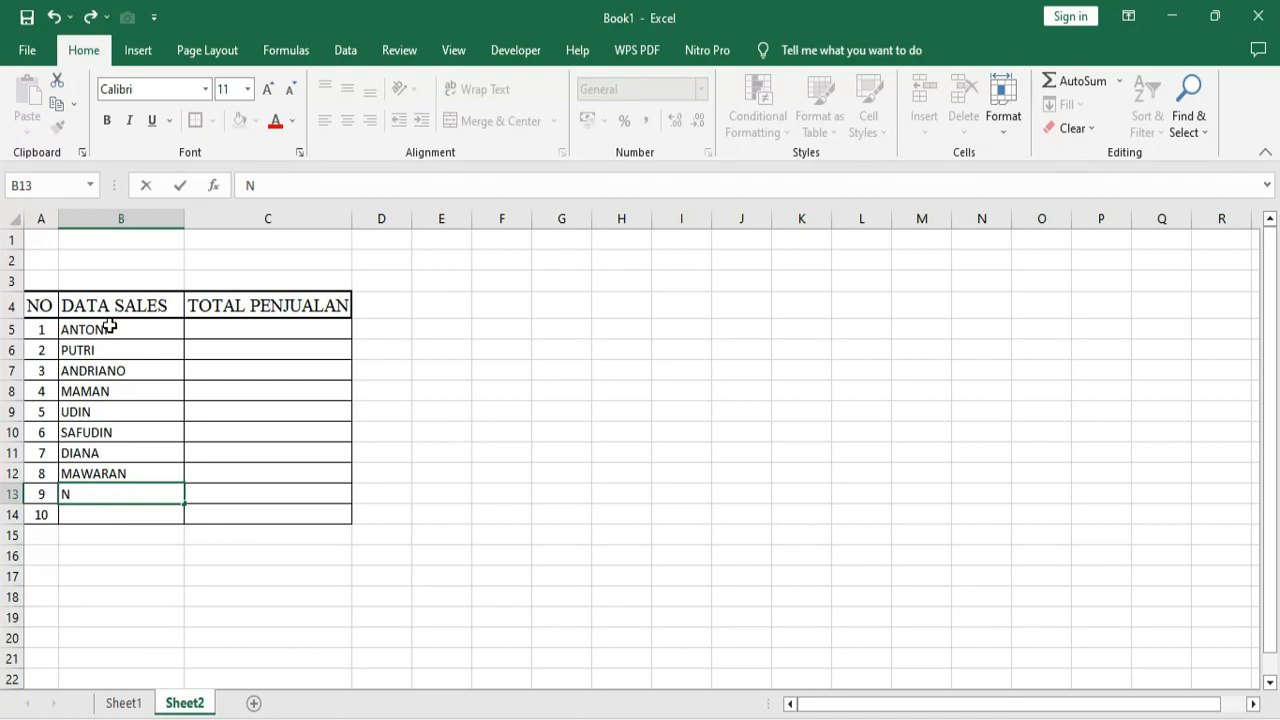
{"action": "type", "text": "ZWA"}
{"action": "key", "text": "Return"}
{"action": "type", "text": "INTA"}
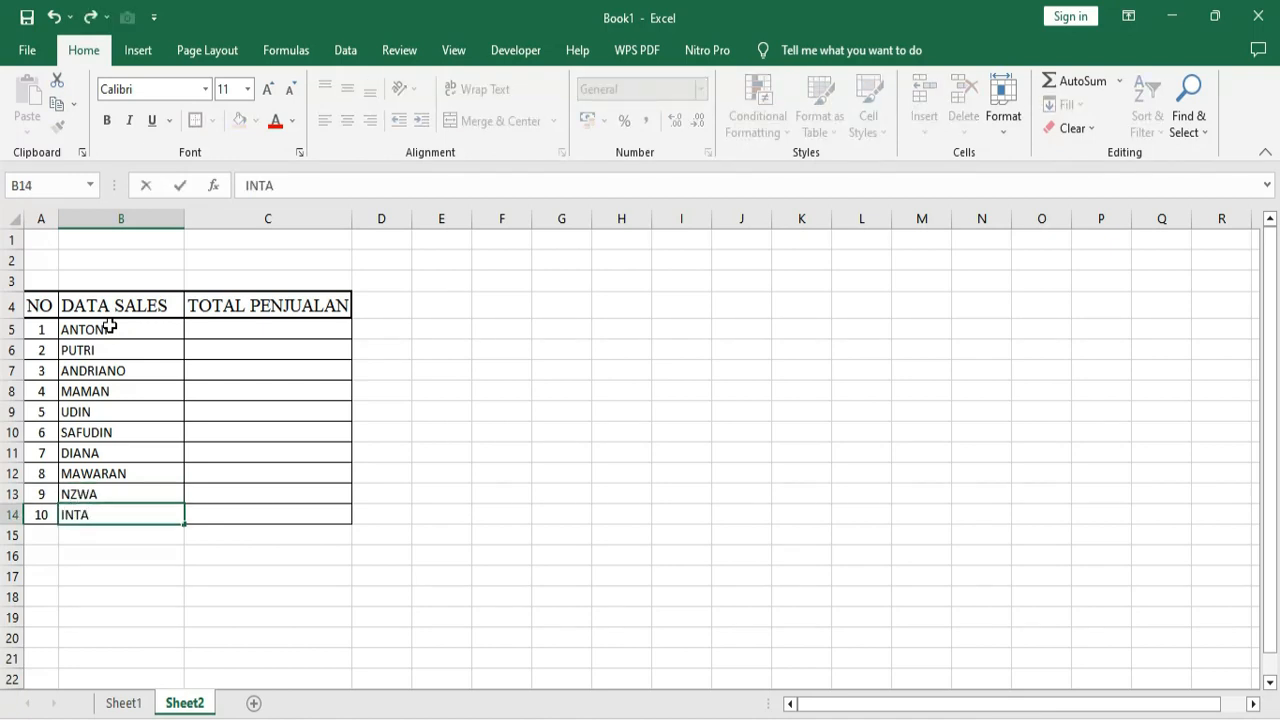
{"action": "type", "text": "M"}
{"action": "left_click", "coordinate": [226, 335]}
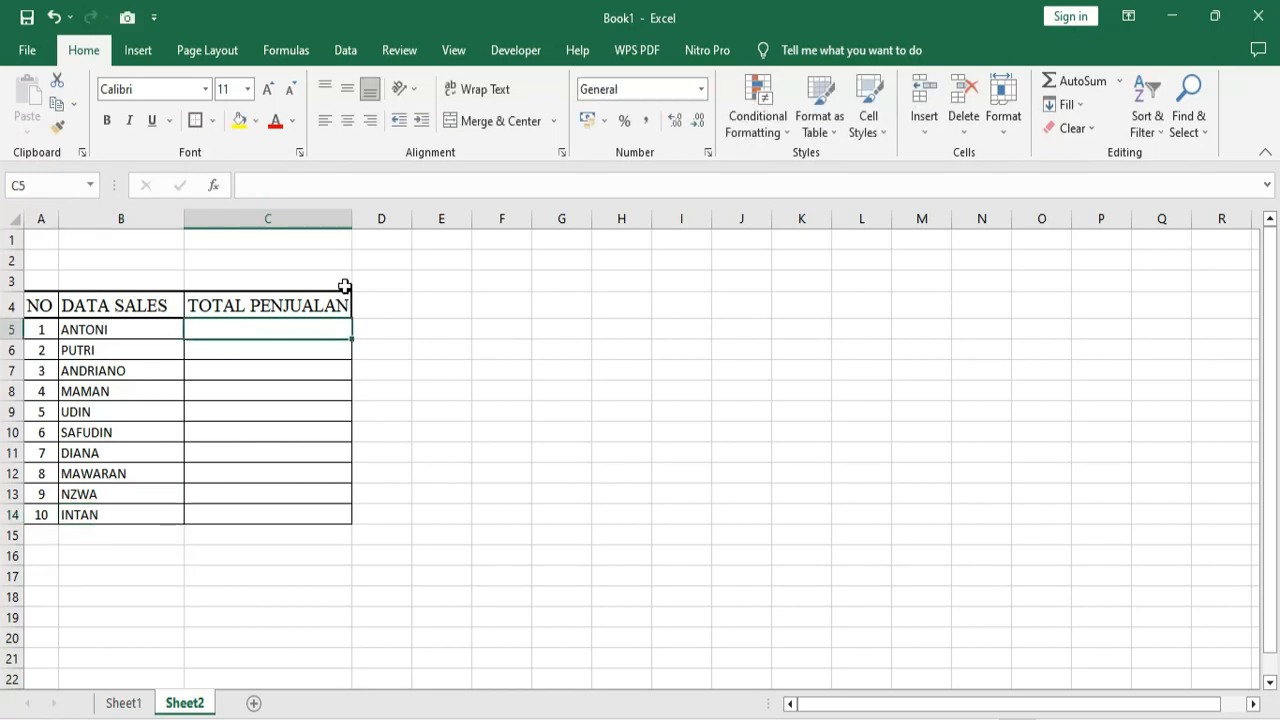
- Apply Comma Style to the empty TOTAL PENJUALAN cells C5 to C14
{"action": "left_click", "coordinate": [466, 347]}
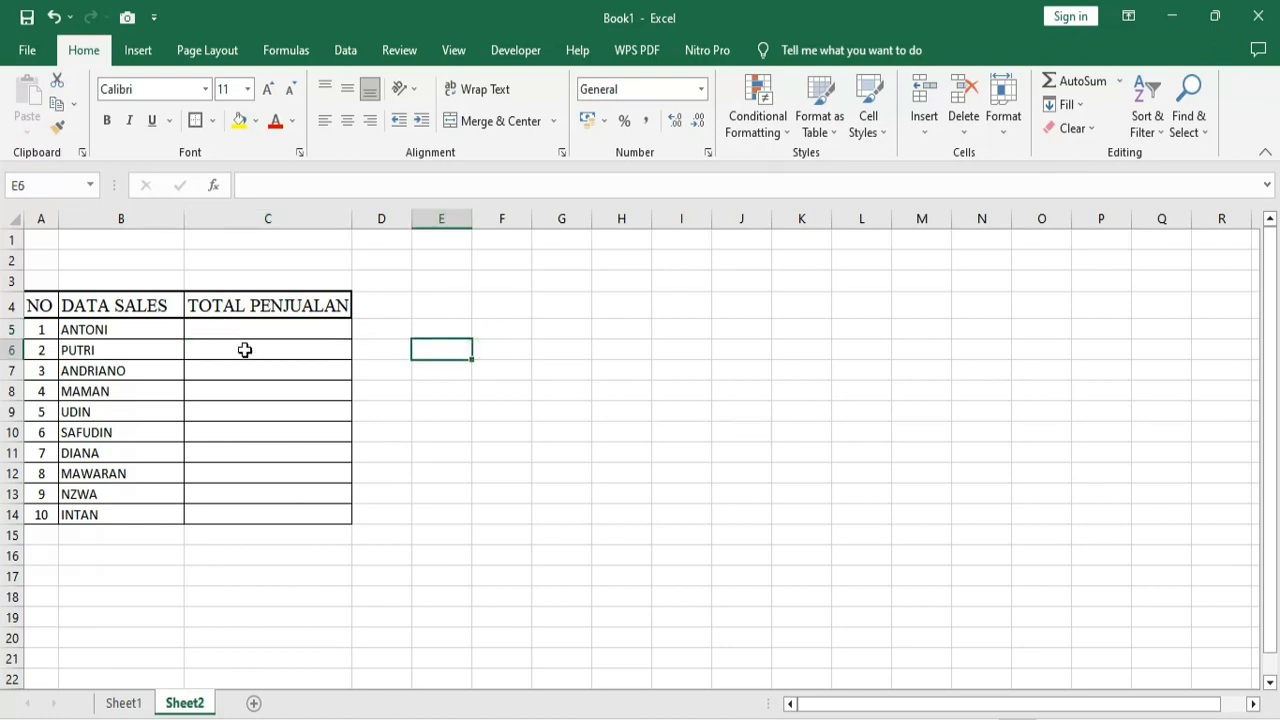
{"action": "left_click_drag", "start_coordinate": [266, 326], "coordinate": [280, 520]}
{"action": "left_click", "coordinate": [505, 493]}
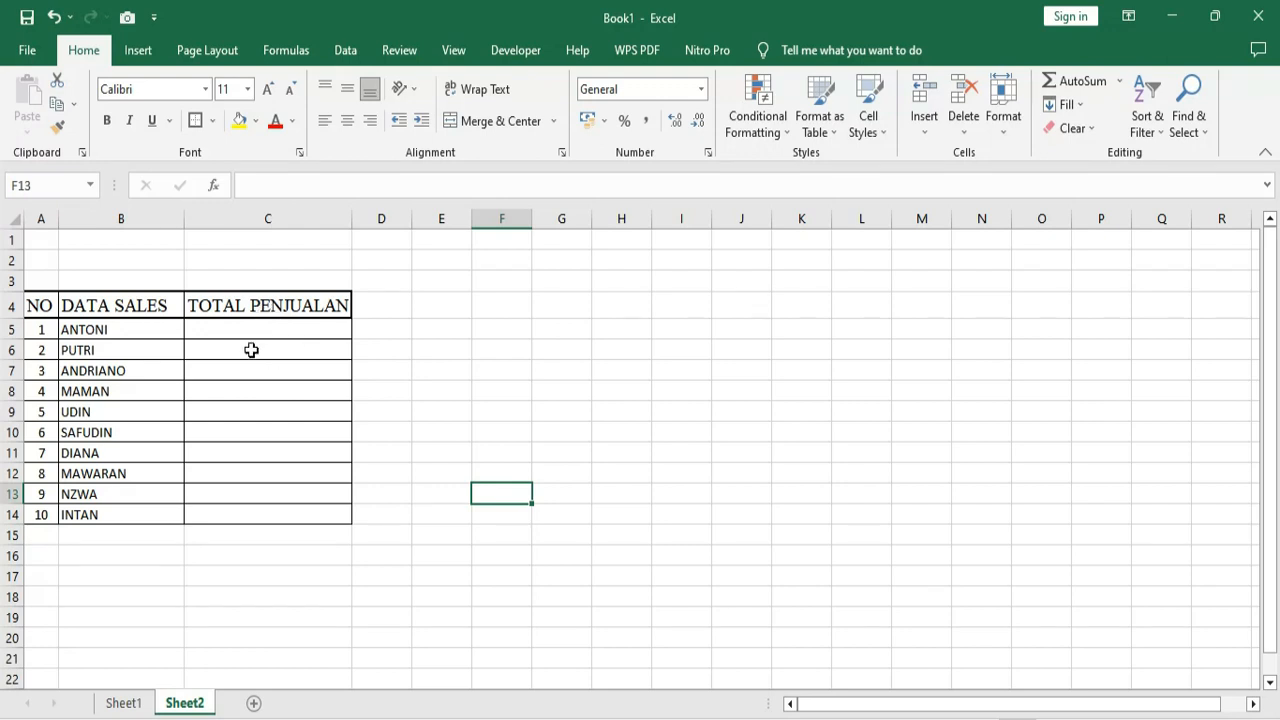
{"action": "left_click_drag", "start_coordinate": [277, 330], "coordinate": [294, 513]}
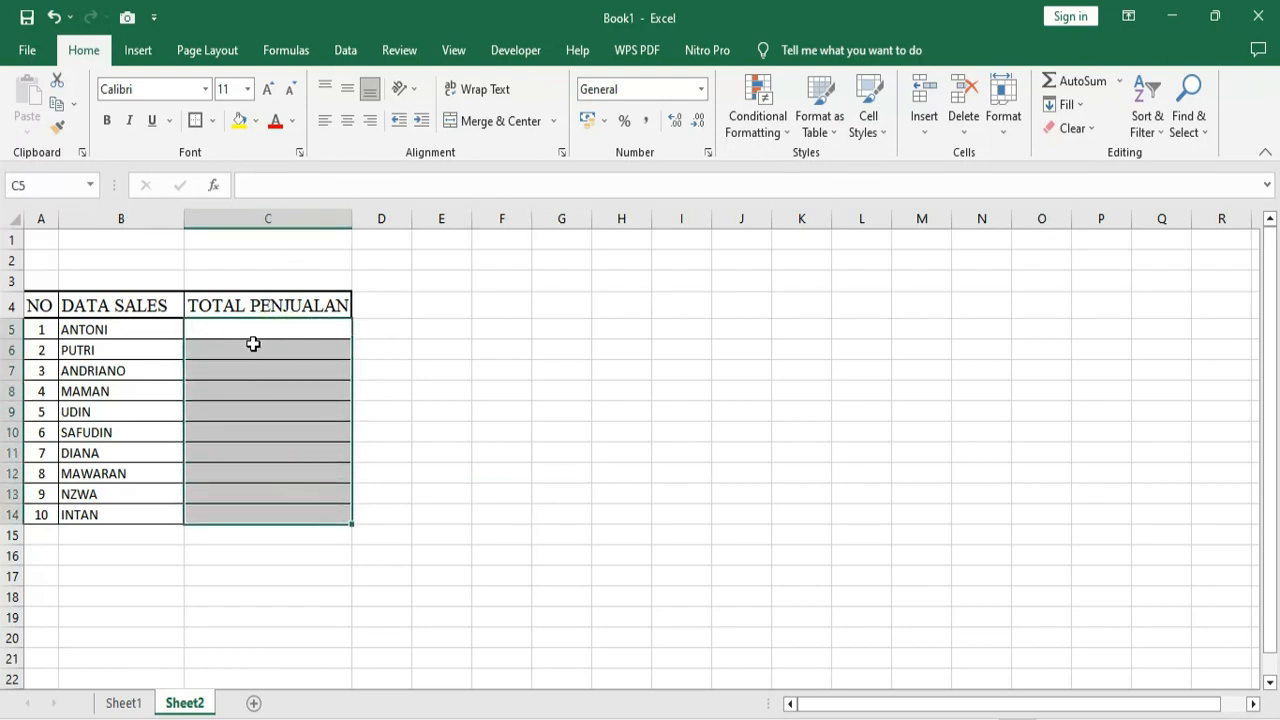
{"action": "left_click", "coordinate": [650, 120]}
- Enter the sales totals 2500000, 3500000 and 4500000 in cells C5 to C7
{"action": "left_click", "coordinate": [287, 328]}
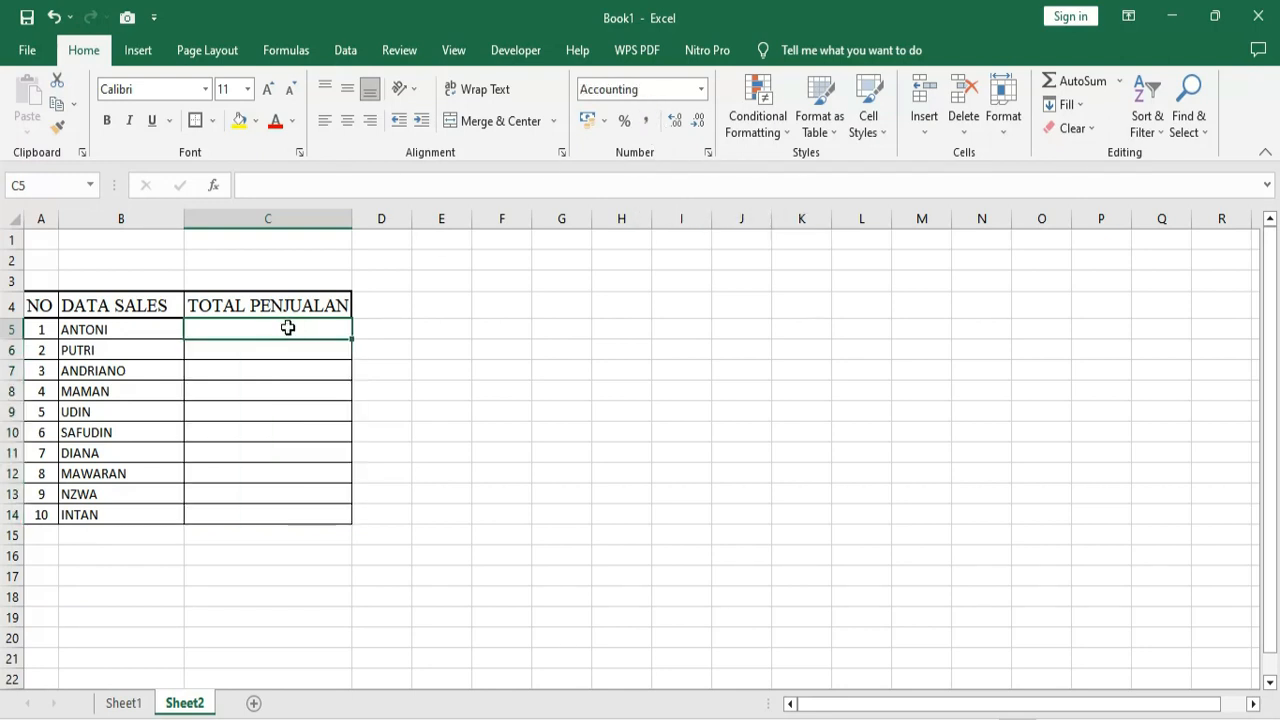
{"action": "type", "text": "2500000"}
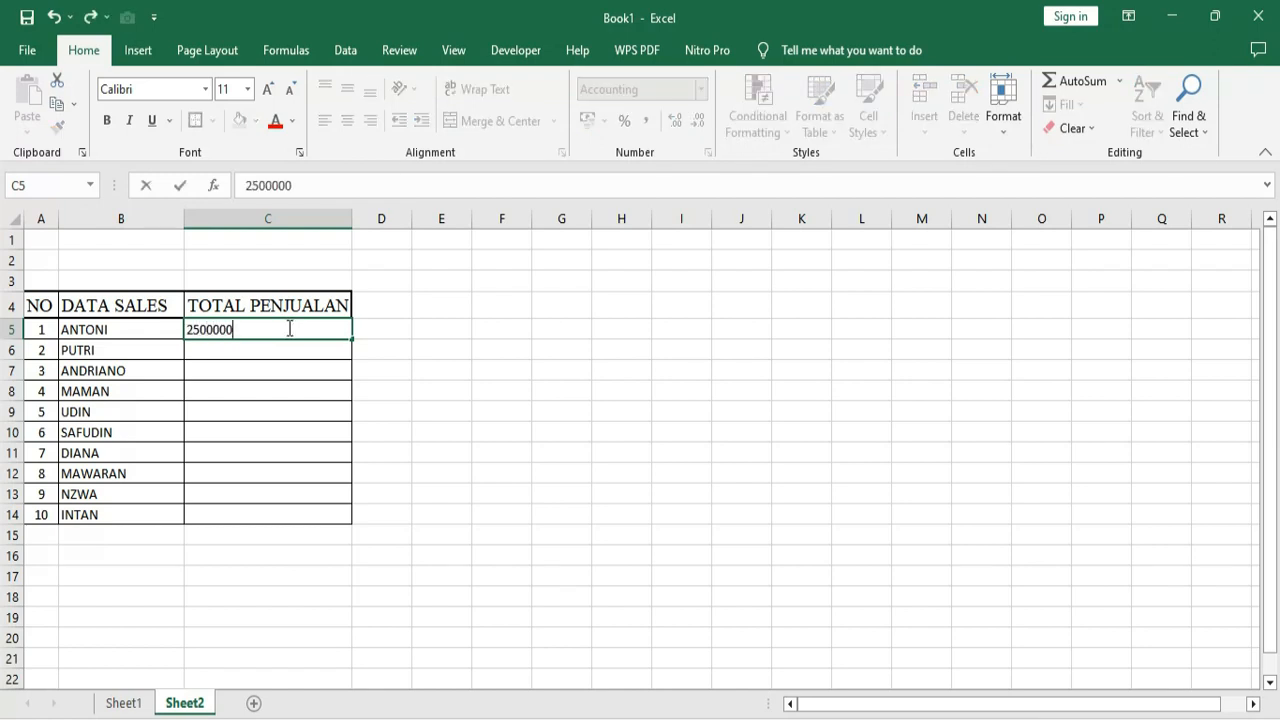
{"action": "key", "text": "Return"}
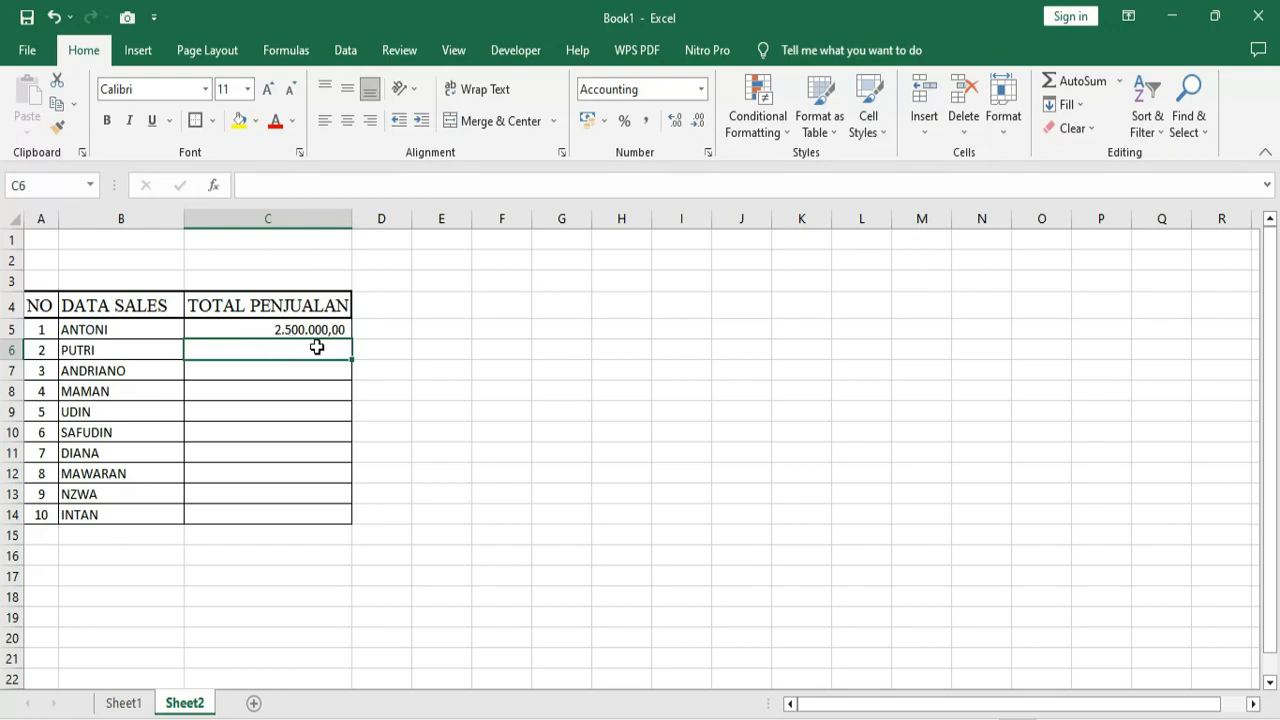
{"action": "type", "text": "3500000"}
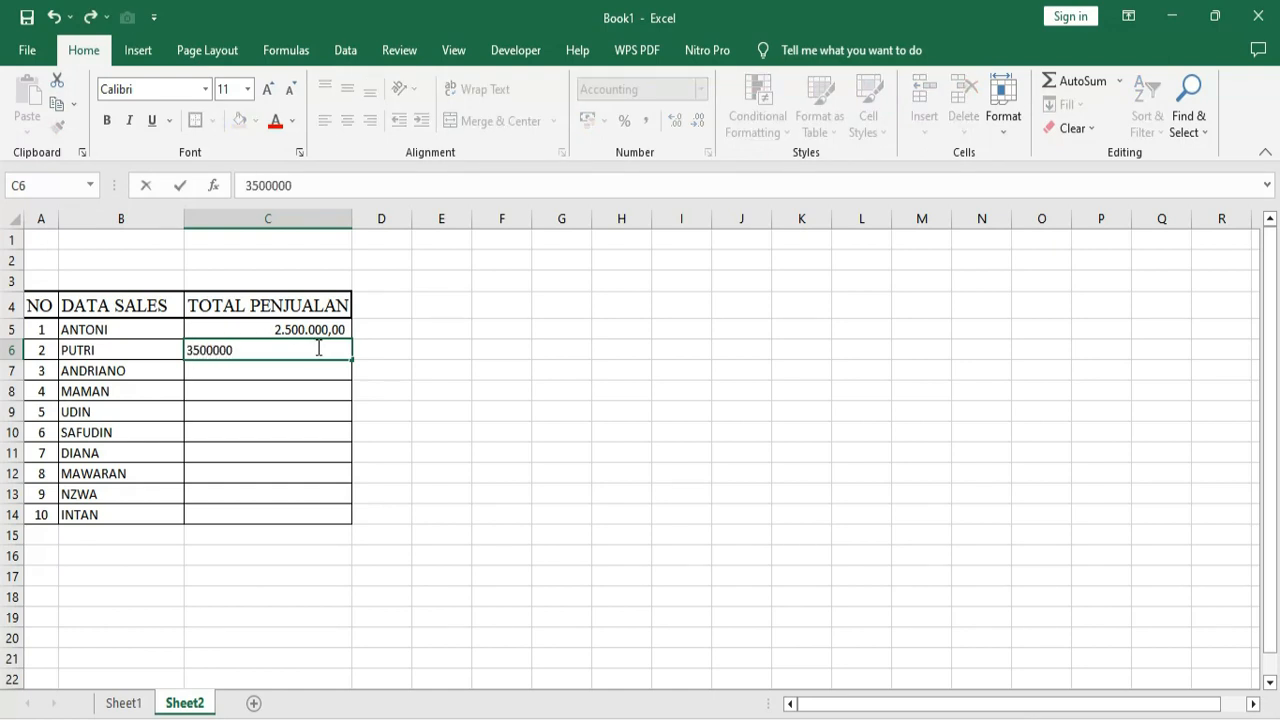
{"action": "key", "text": "Return"}
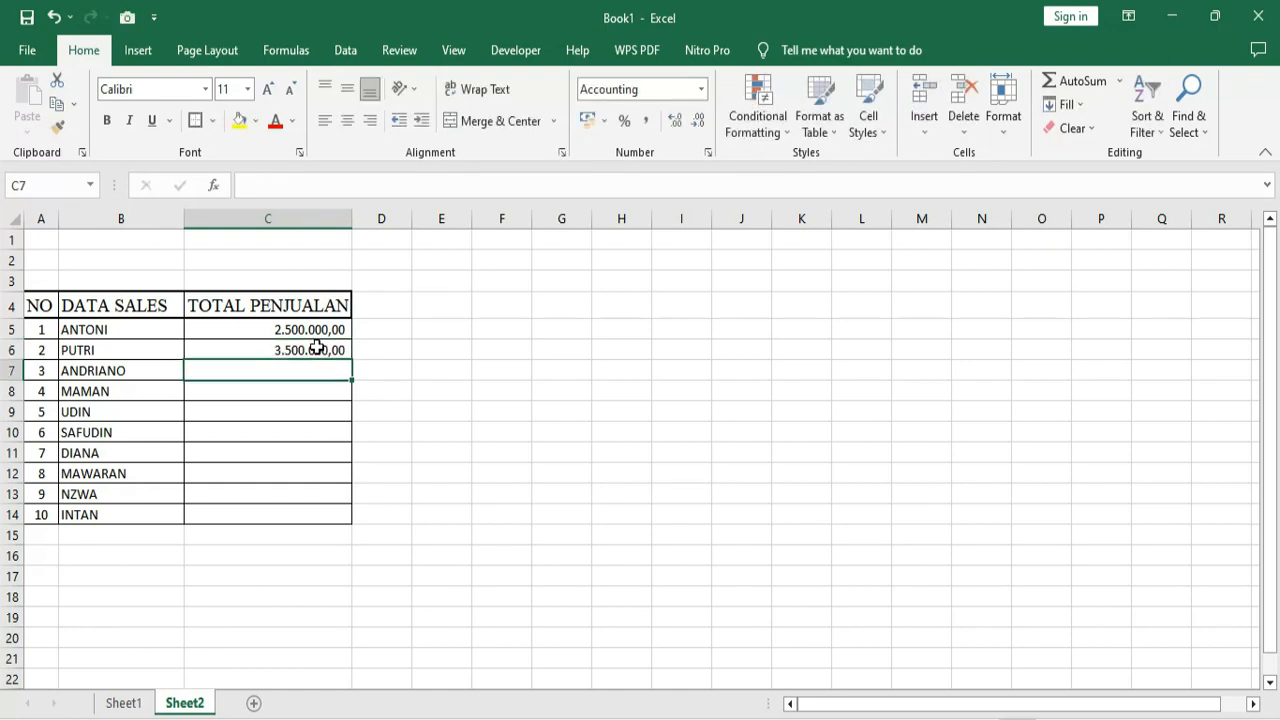
{"action": "type", "text": "4500000"}
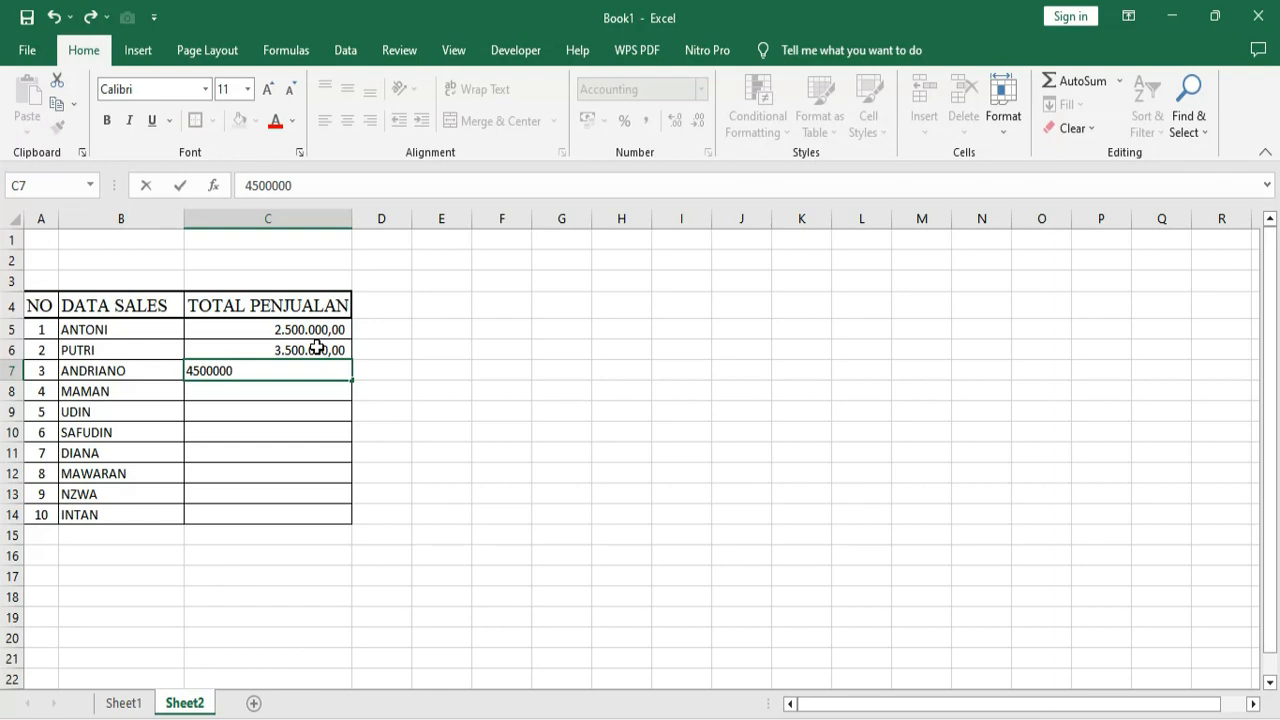
{"action": "key", "text": "Return"}
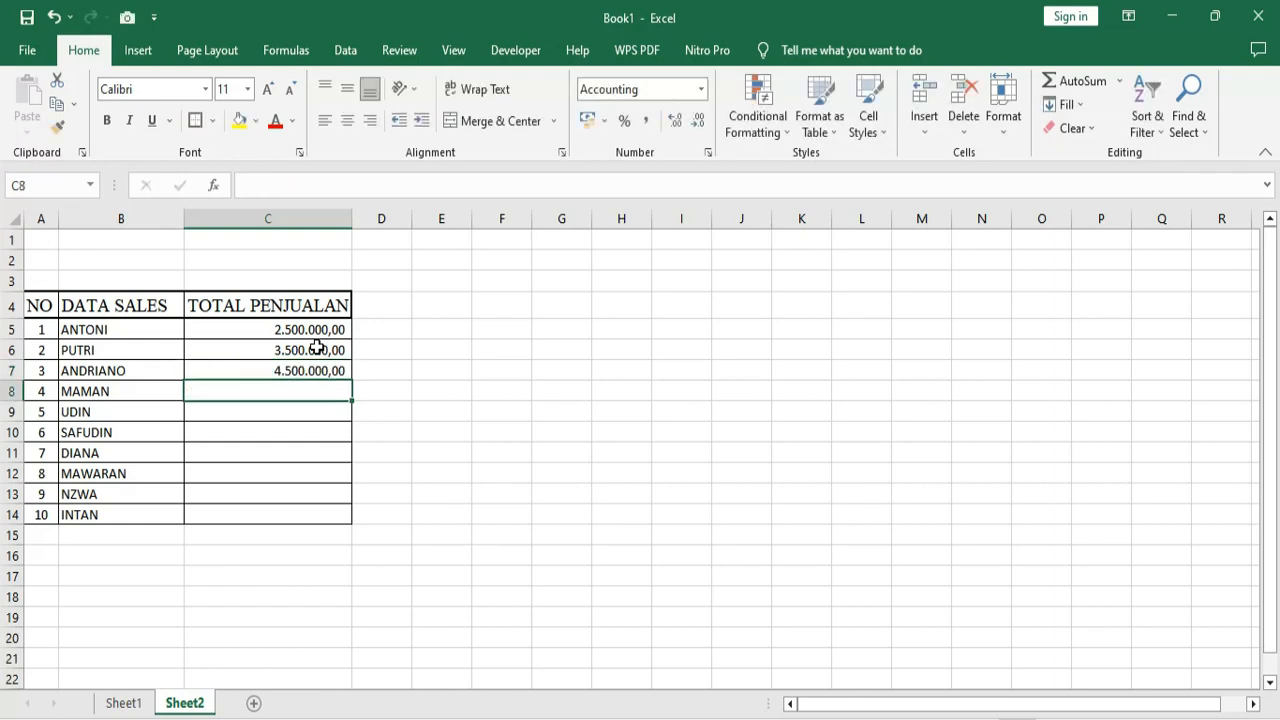
- Enter the sales totals 5000000 in cell C8 and 36000000 in cell C9
{"action": "type", "text": "5000000"}
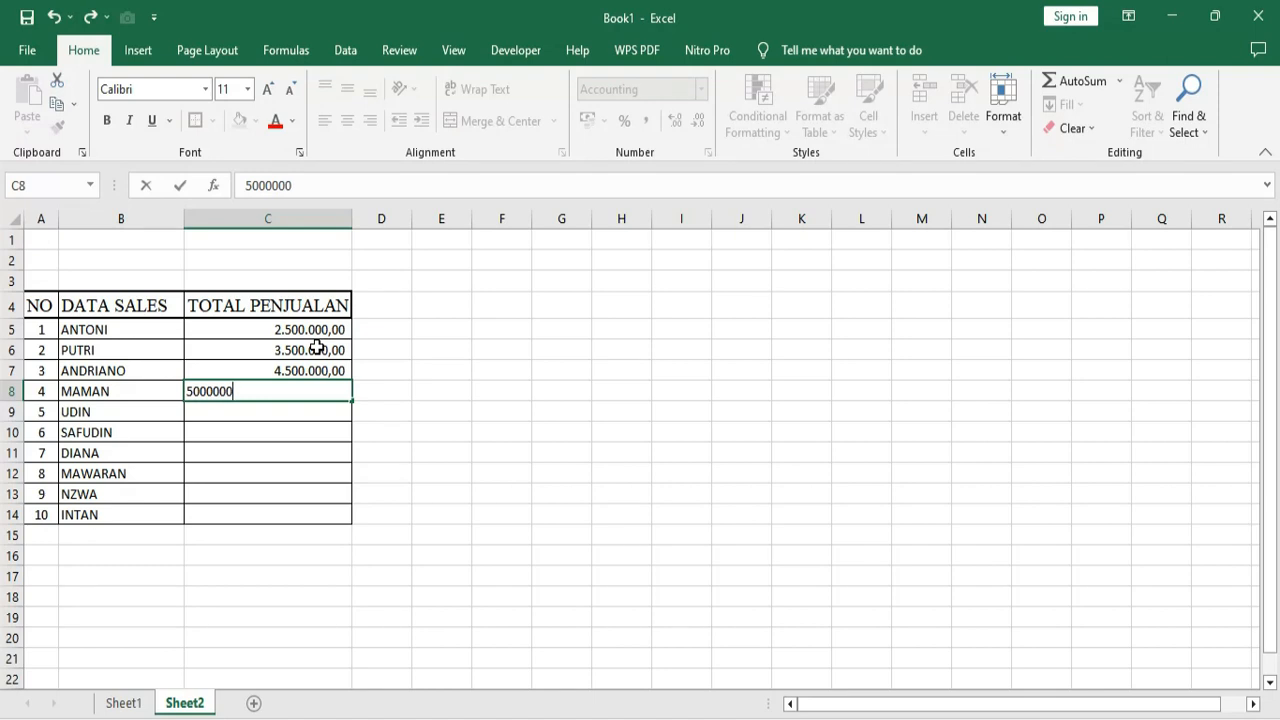
{"action": "key", "text": "Return"}
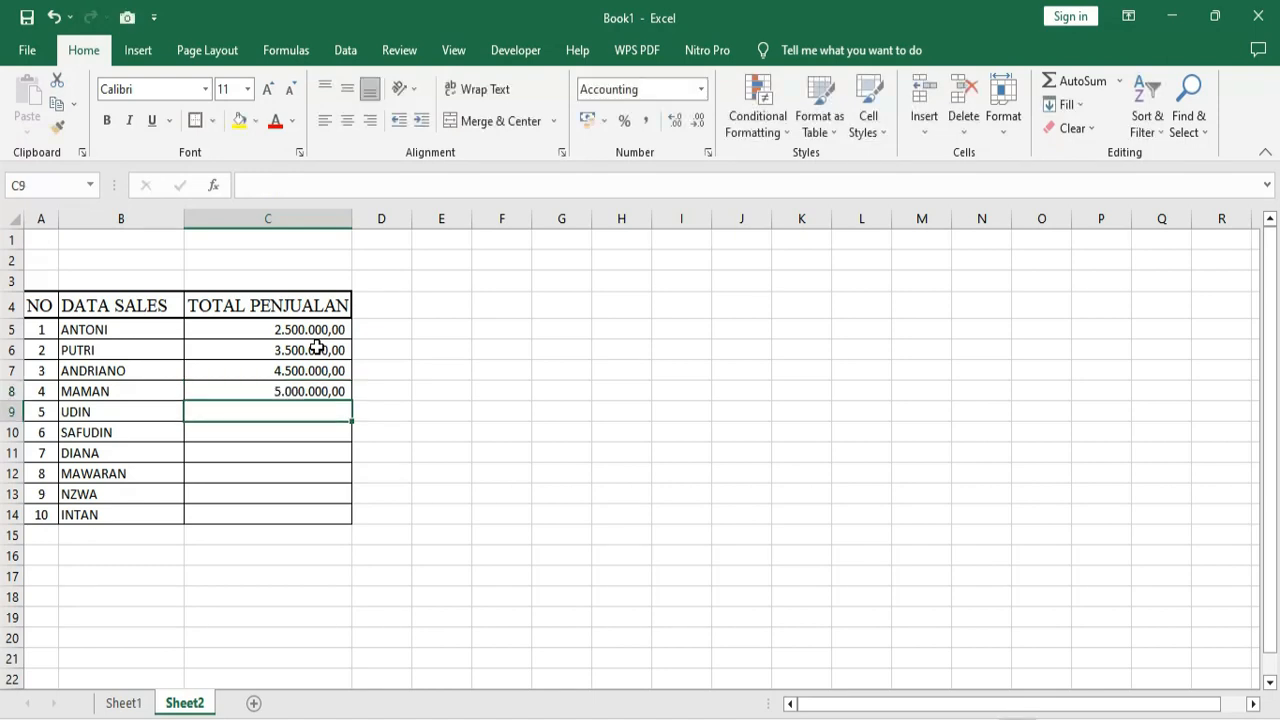
{"action": "type", "text": "3600"}
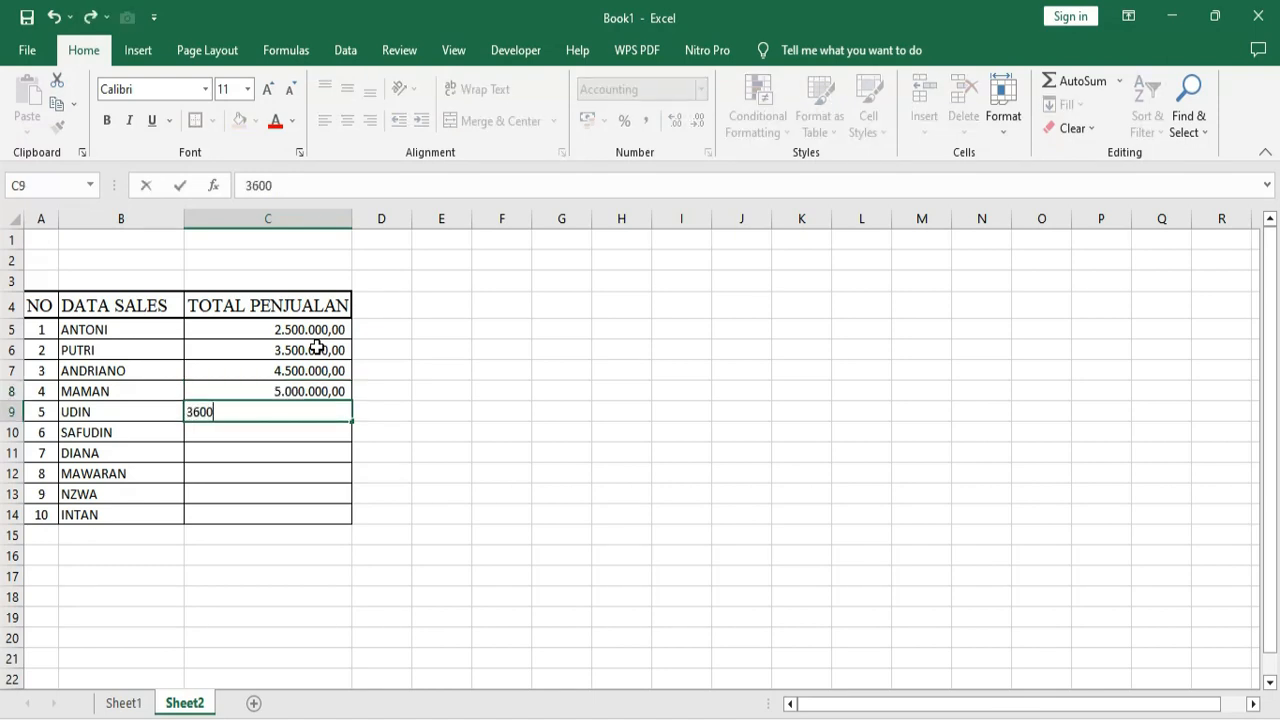
{"action": "type", "text": "0000"}
{"action": "key", "text": "Return"}
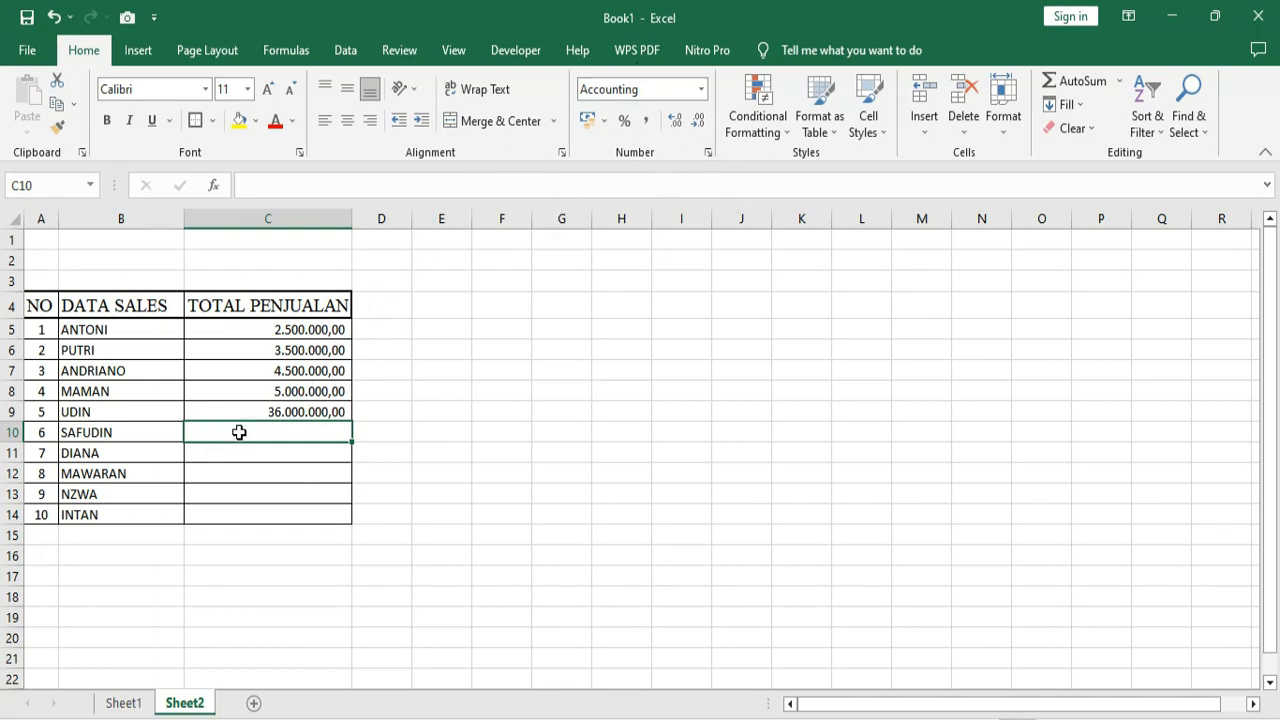
- Enter the sales totals 7000000 in cell C10 and 1500000 in cell C11
{"action": "type", "text": "7000000"}
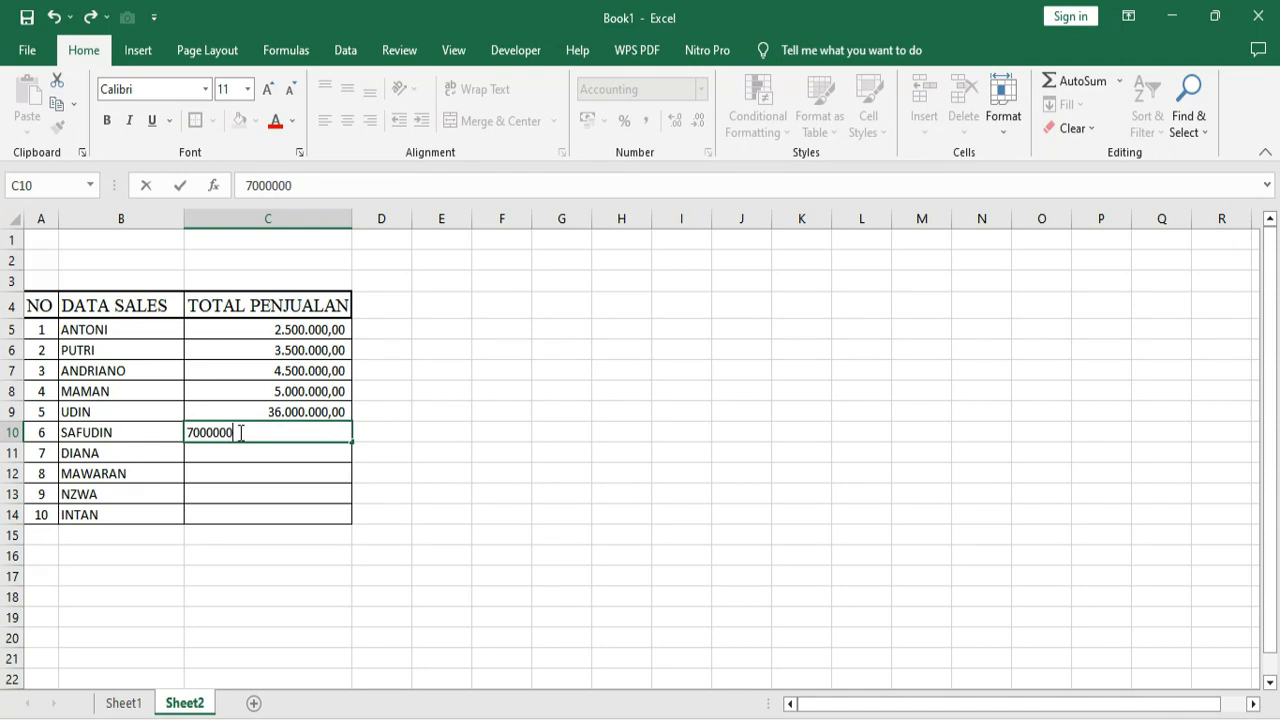
{"action": "key", "text": "Return"}
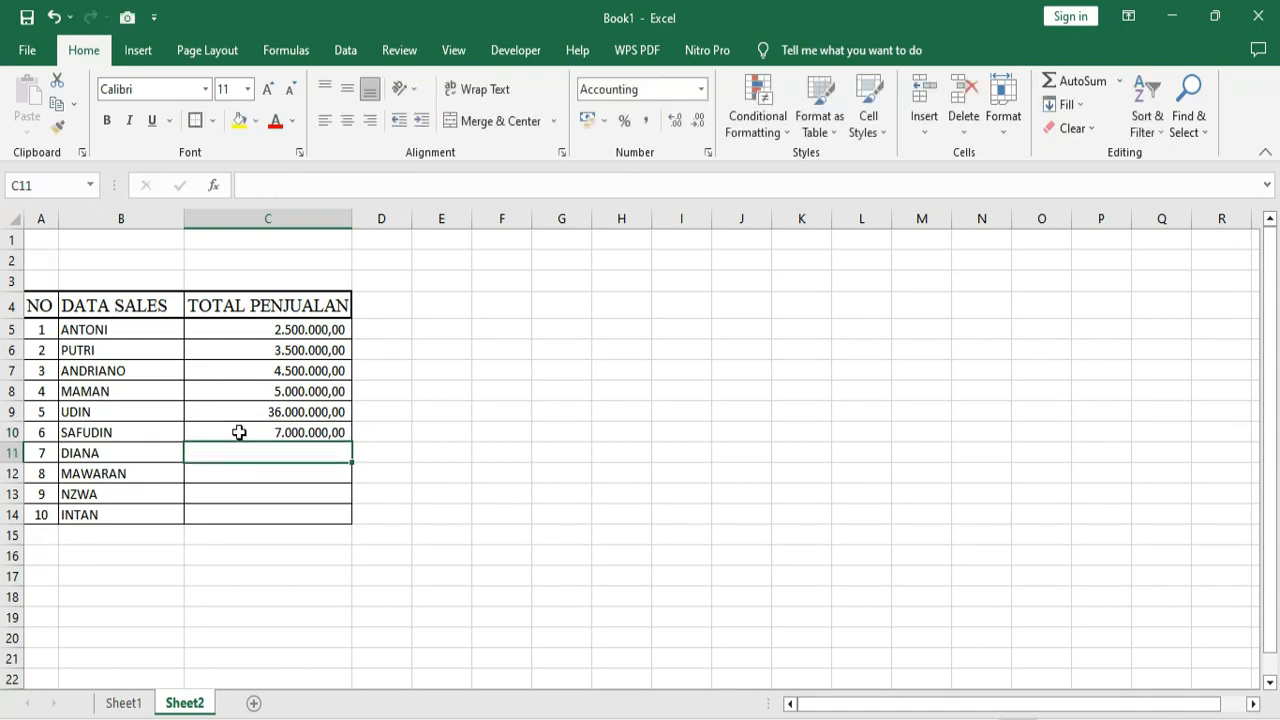
{"action": "type", "text": "15"}
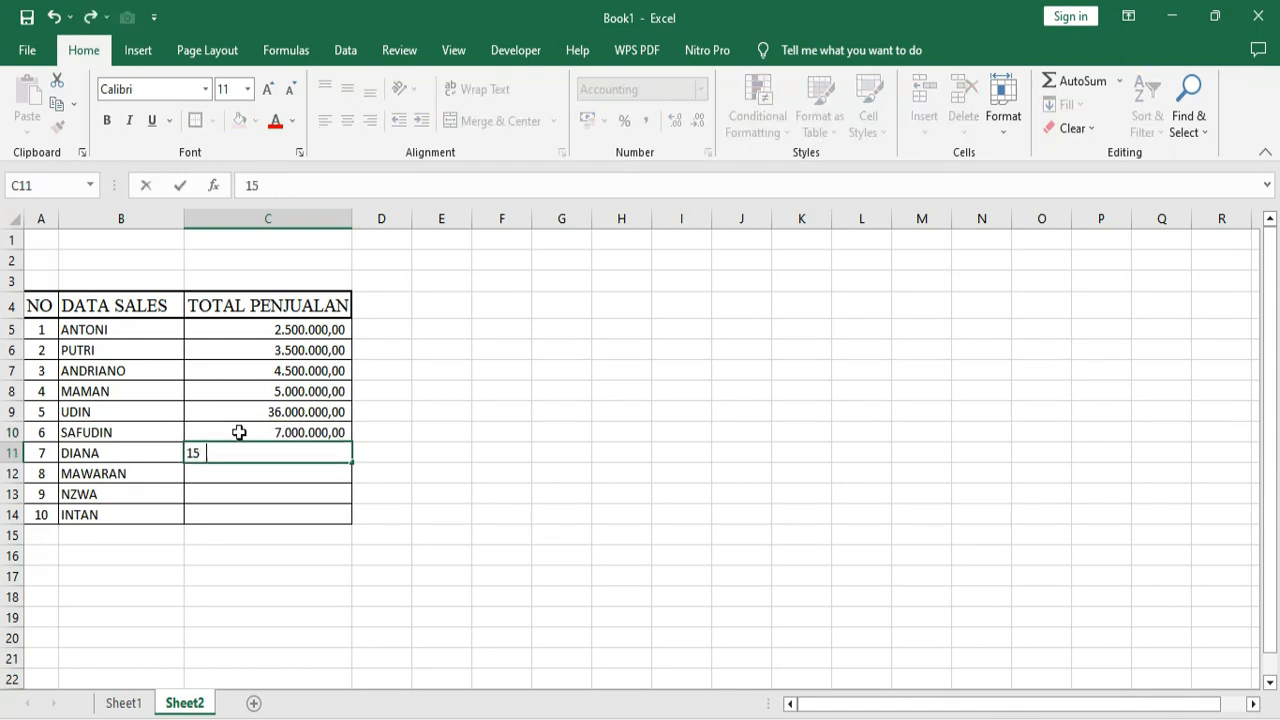
{"action": "type", "text": "00000"}
{"action": "key", "text": "Return"}
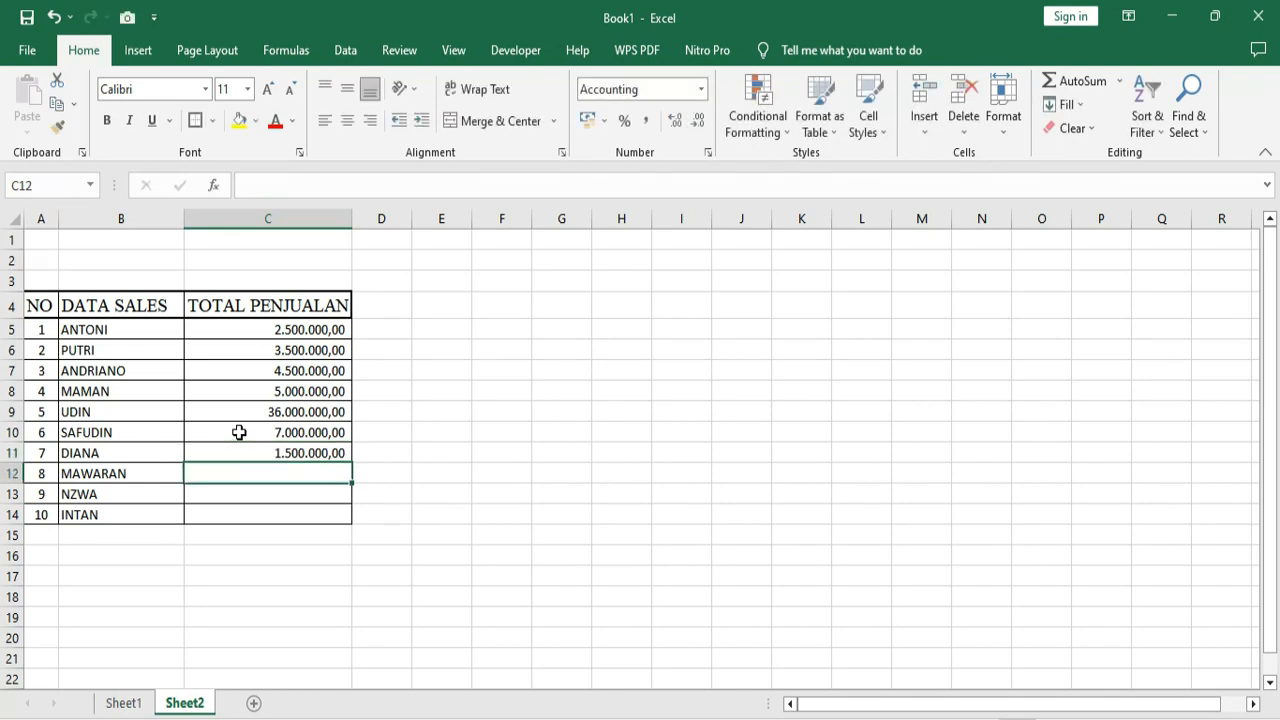
- Enter the eighth salesperson's total in cell C12, removing the extra zero to make it 3500000
{"action": "type", "text": "35.000.00"}
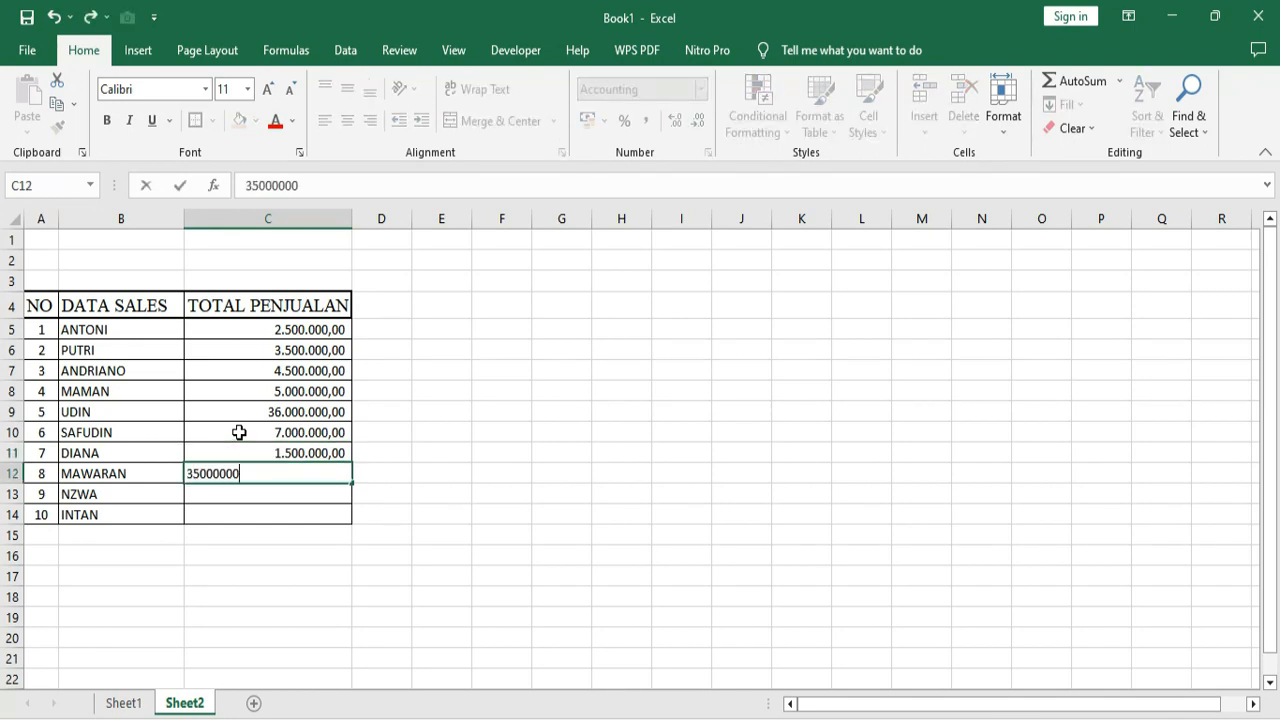
{"action": "type", "text": "0"}
{"action": "key", "text": "Return"}
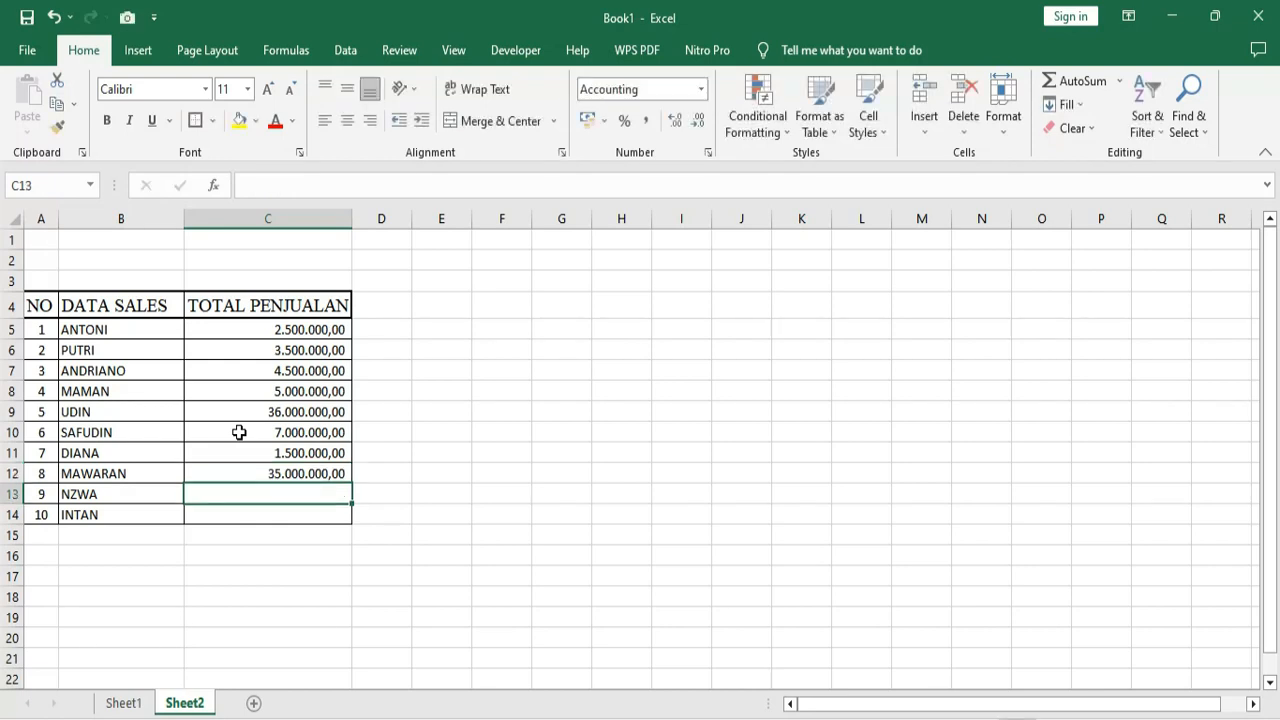
{"action": "double_click", "coordinate": [303, 474]}
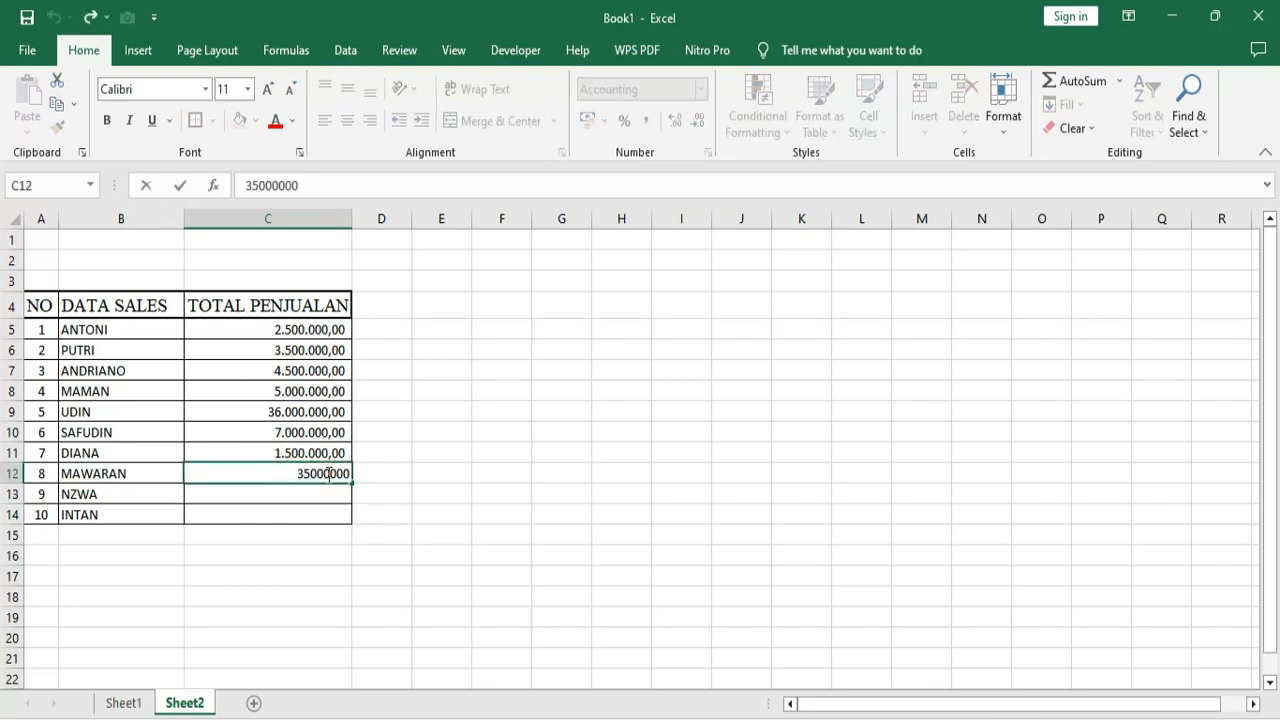
{"action": "key", "text": "BackSpace"}
{"action": "key", "text": "Return"}
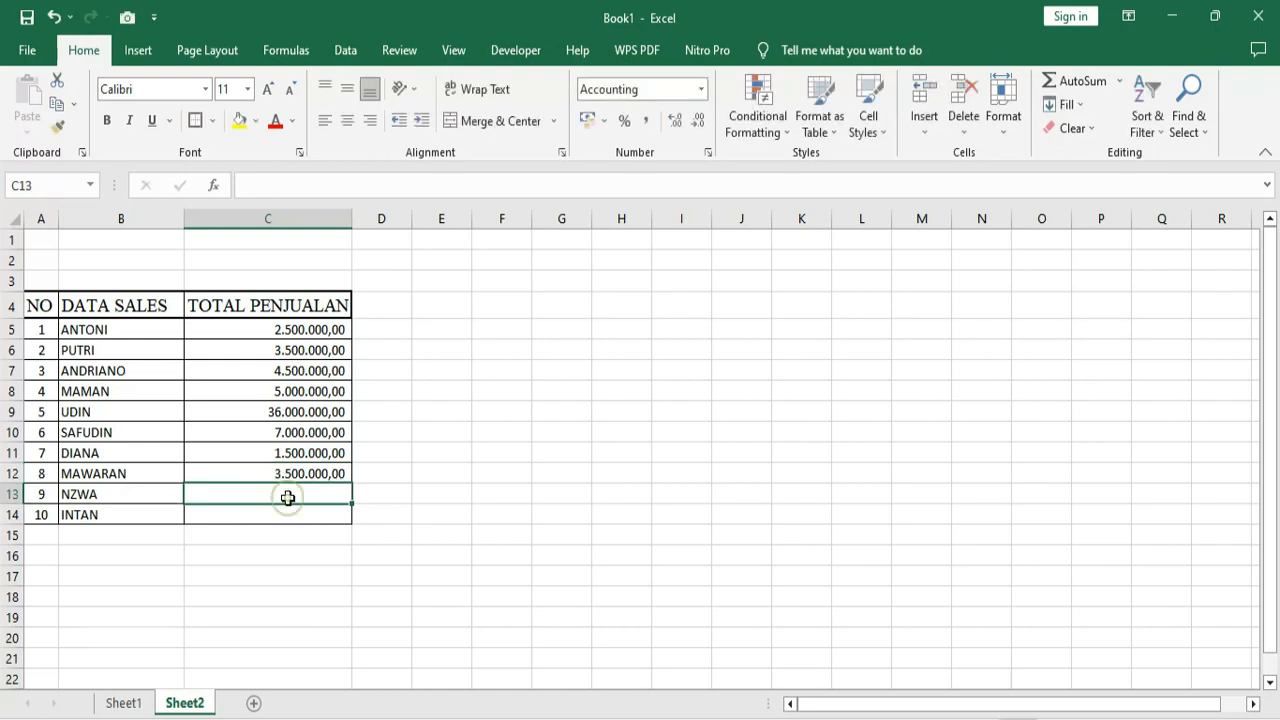
- Enter the sales totals 4500000 in cell C13 and 2400000 in cell C14
{"action": "type", "text": "4500000"}
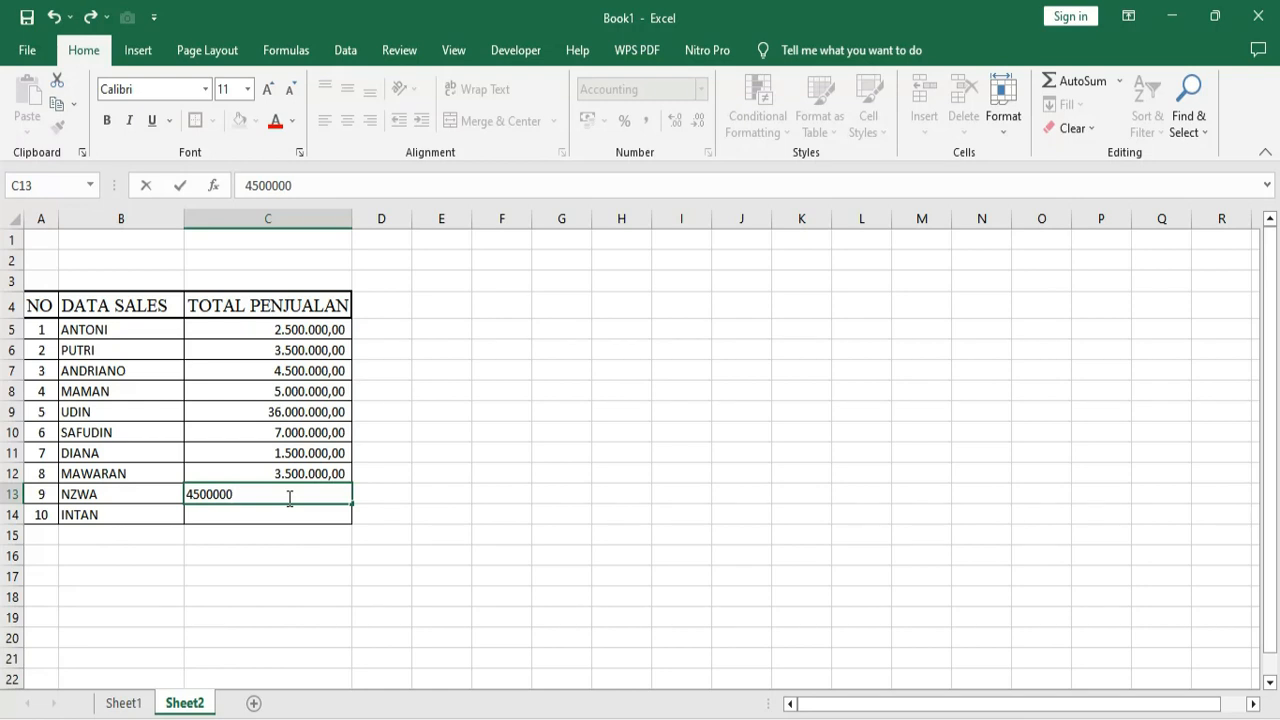
{"action": "key", "text": "Return"}
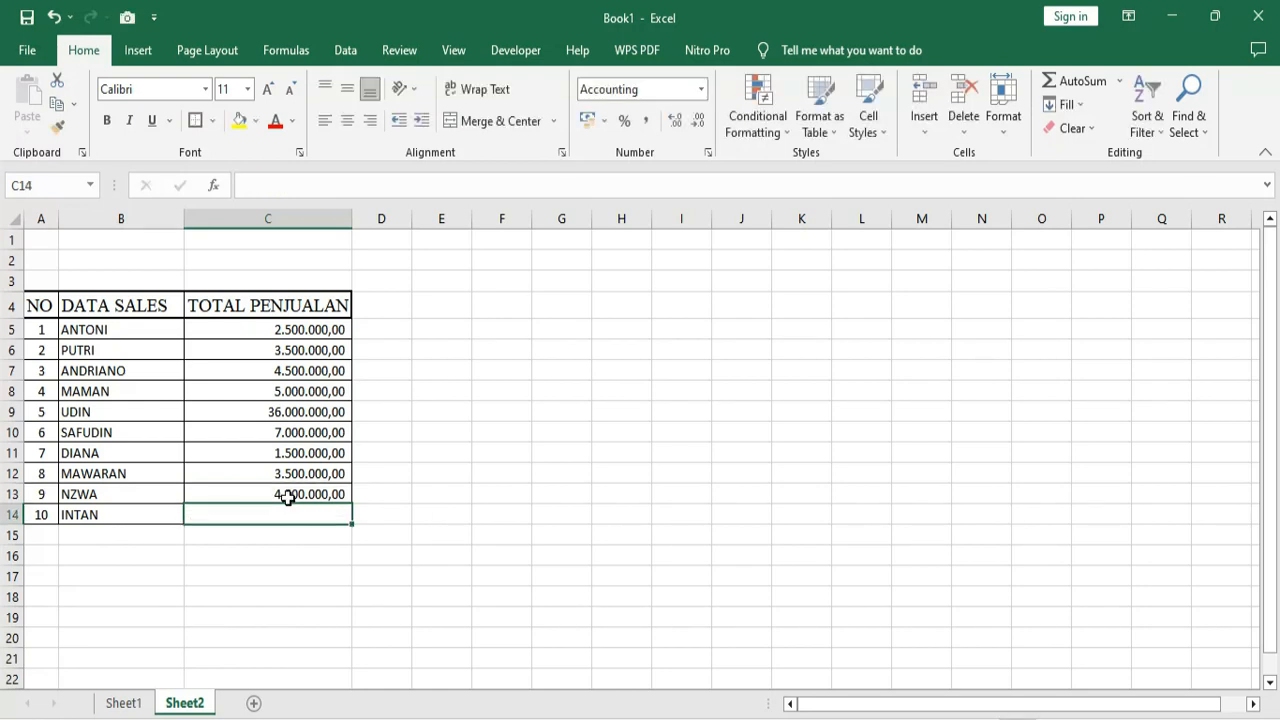
{"action": "type", "text": "2"}
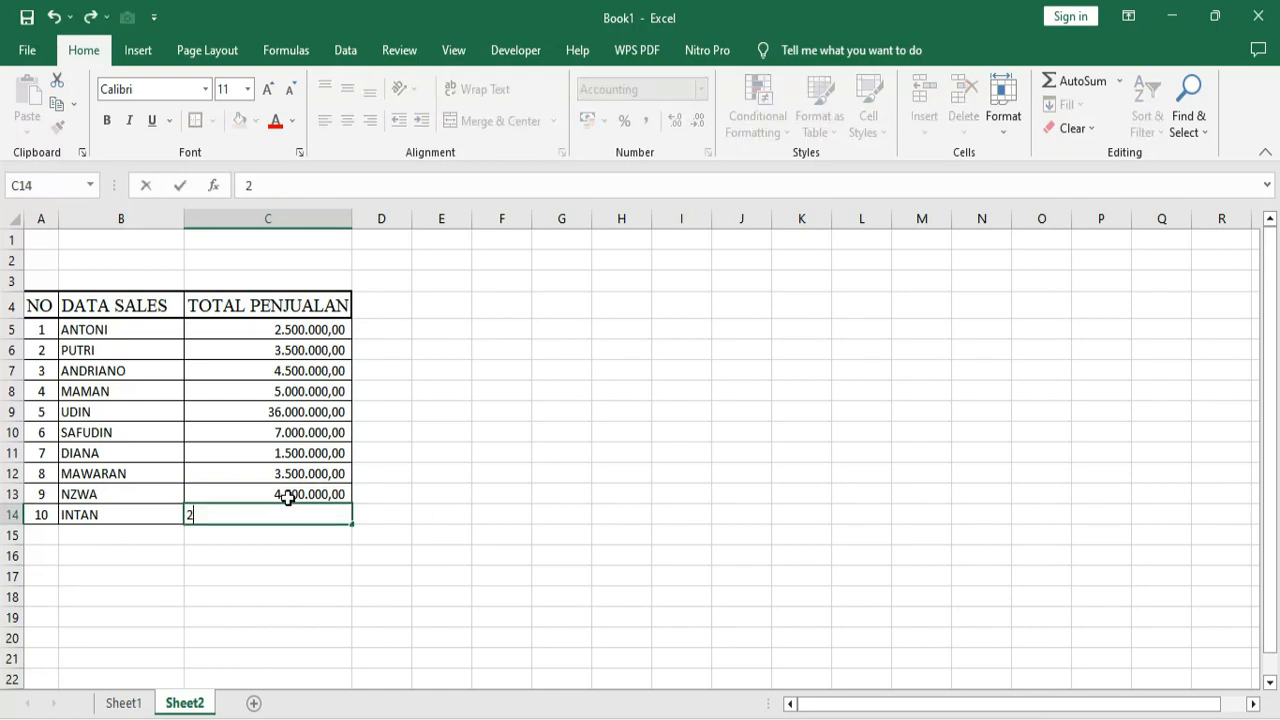
{"action": "type", "text": "400000"}
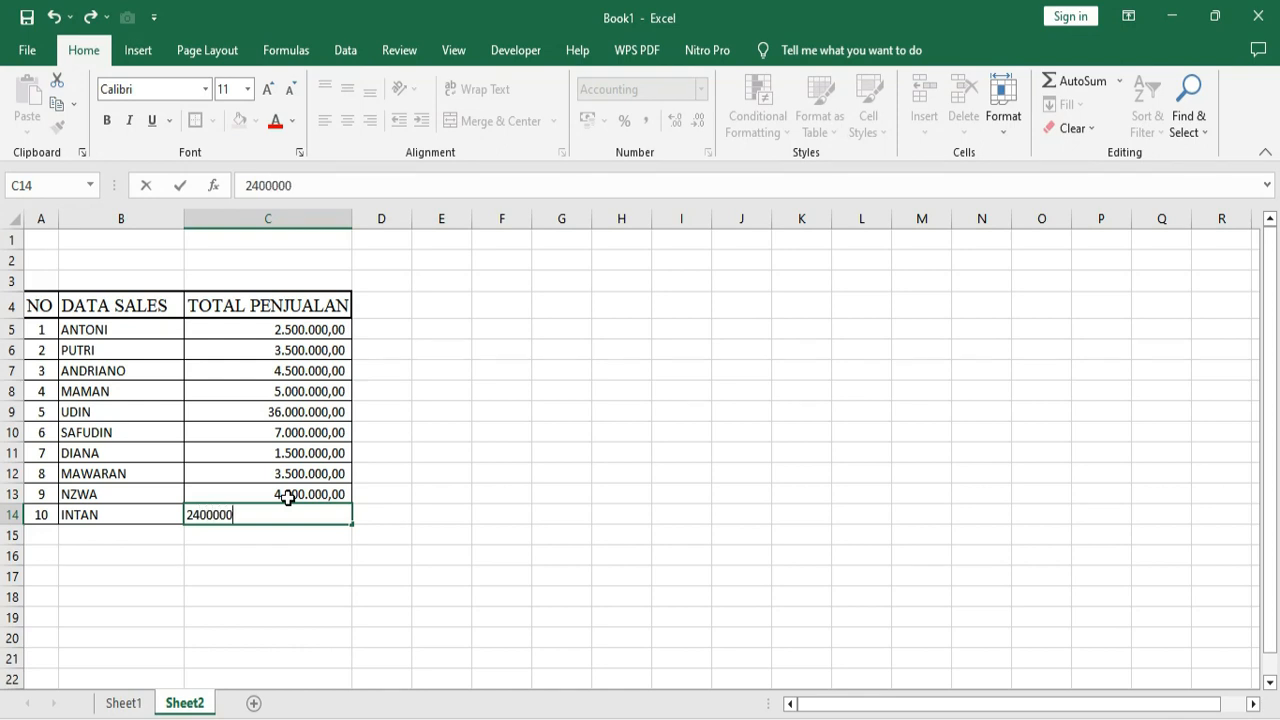
{"action": "left_click", "coordinate": [307, 553]}
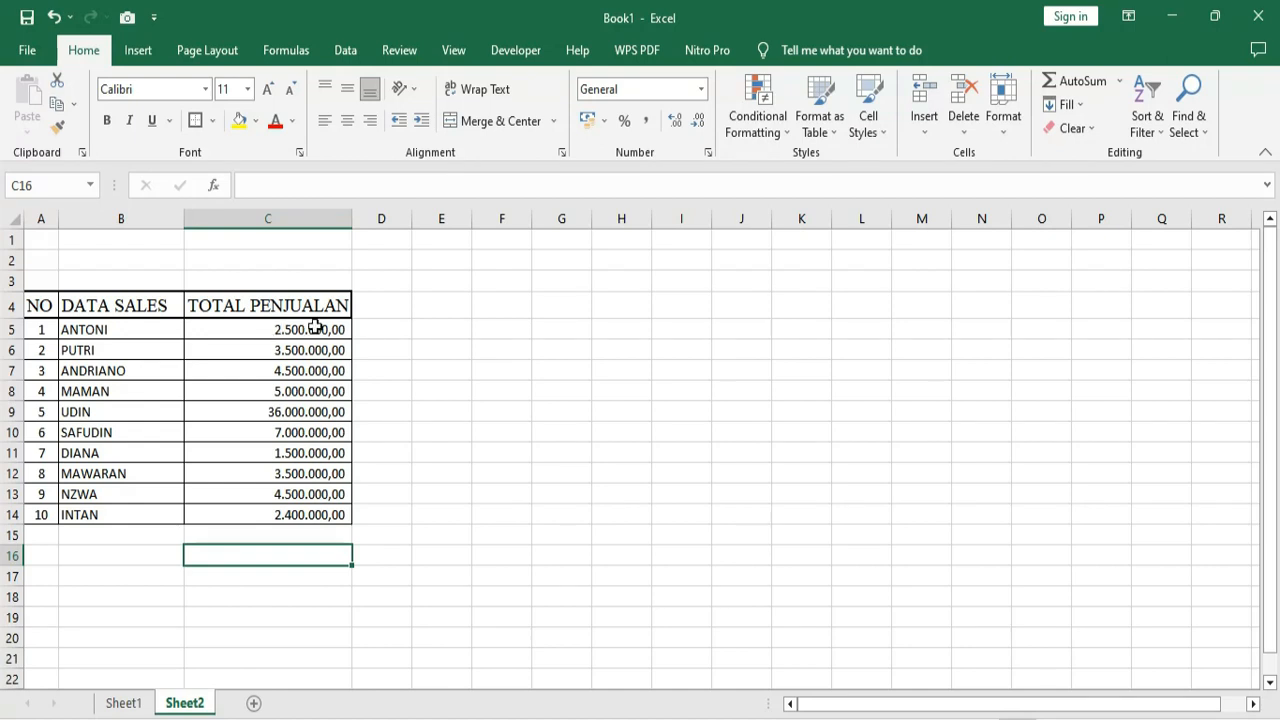
- Review Comma Style and the other number formats available for the totals in C5 to C14
{"action": "left_click_drag", "start_coordinate": [304, 328], "coordinate": [314, 514]}
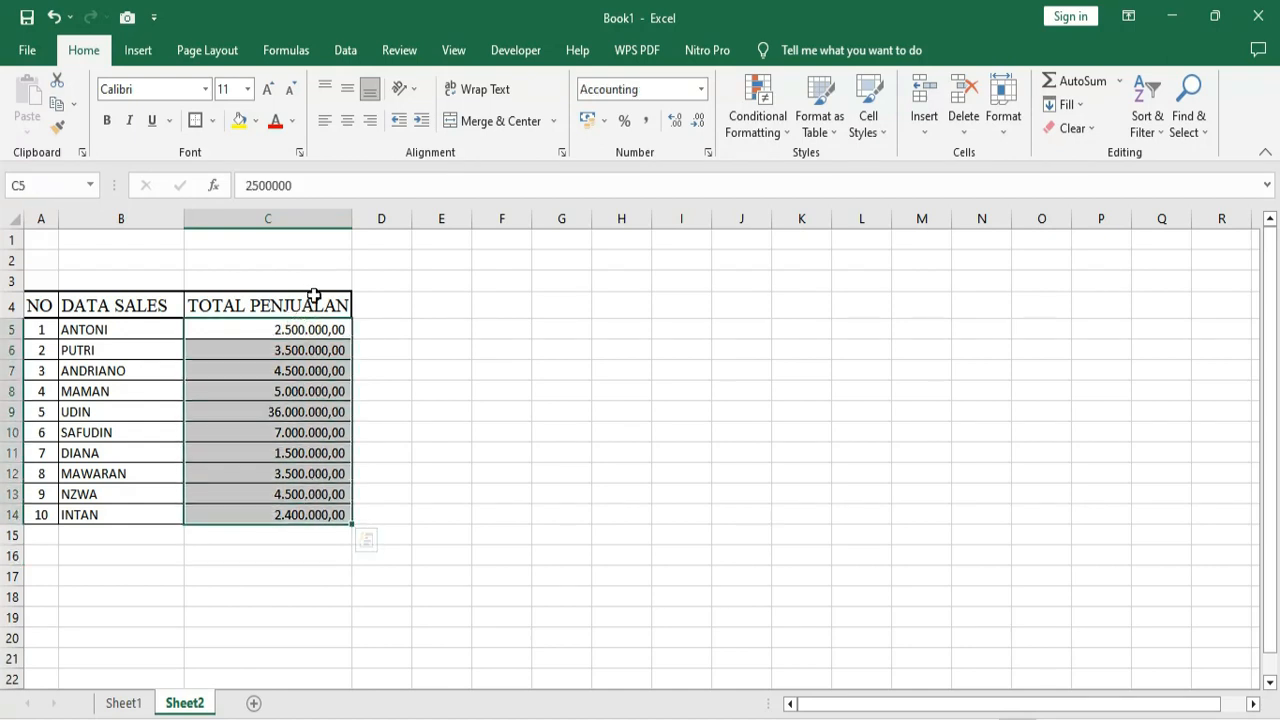
{"action": "left_click", "coordinate": [648, 121]}
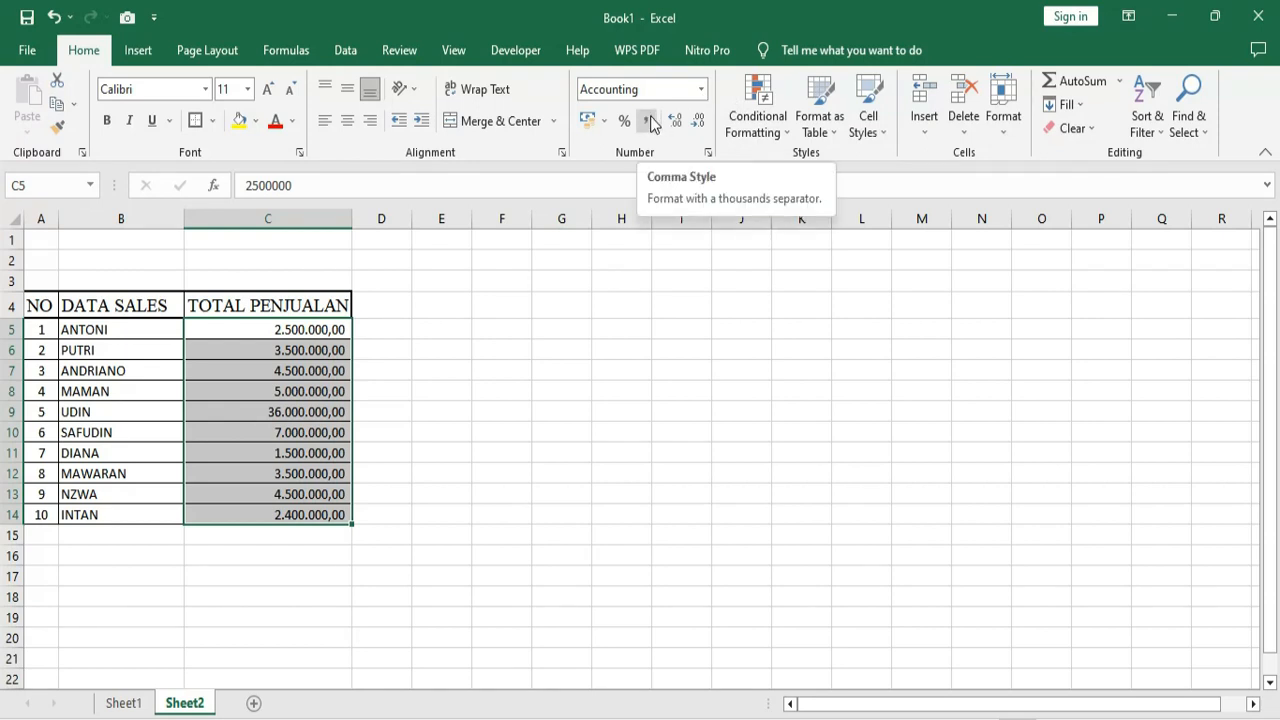
{"action": "left_click", "coordinate": [701, 89]}
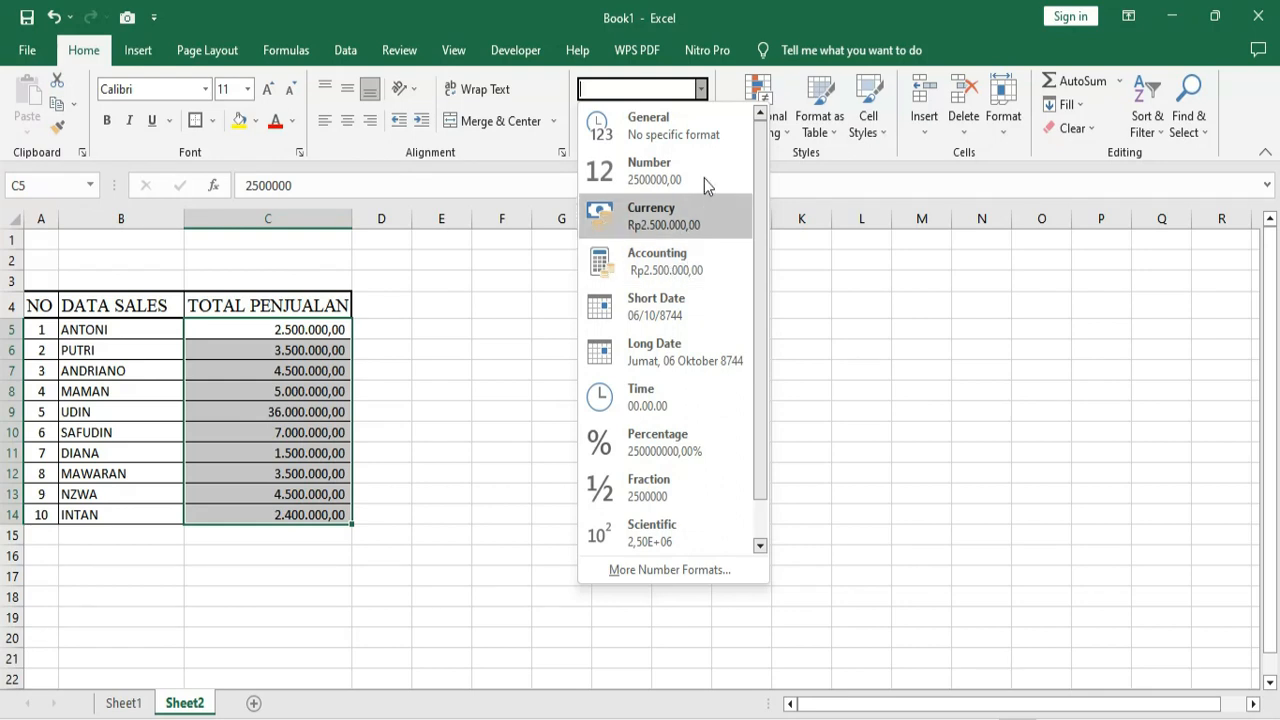
{"action": "left_click", "coordinate": [746, 15]}
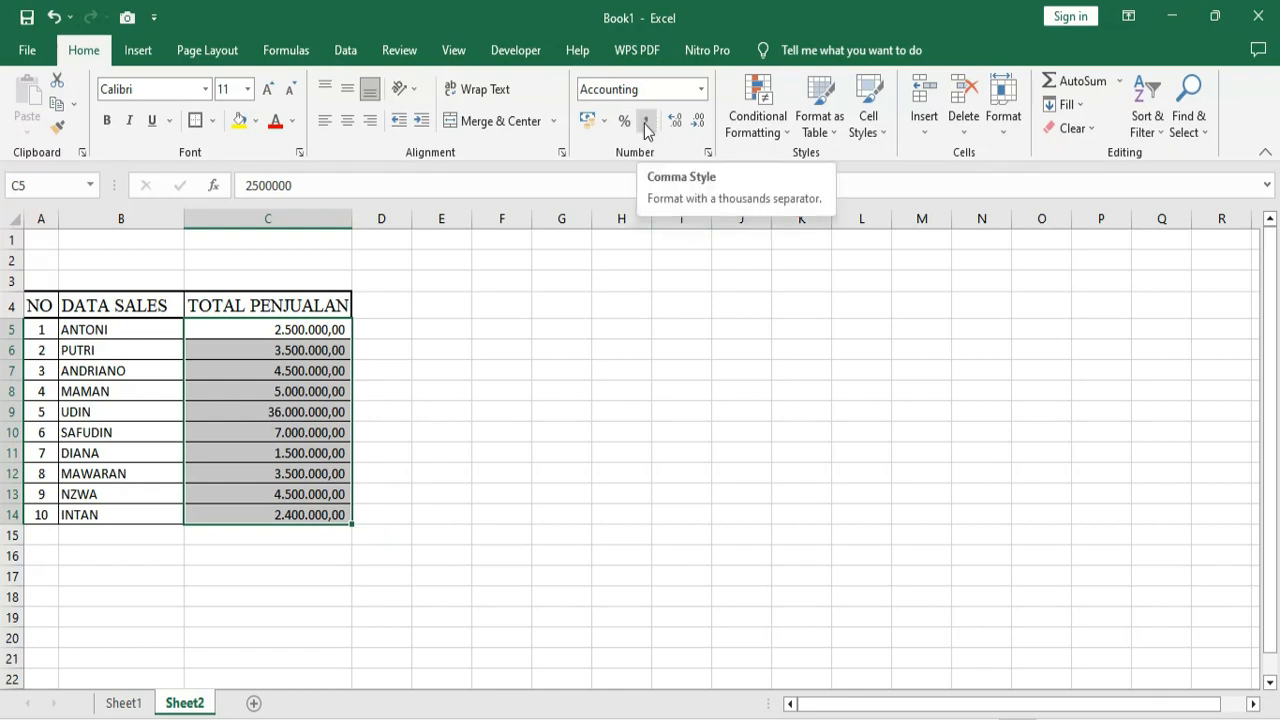
{"action": "left_click", "coordinate": [476, 346]}
{"action": "left_click", "coordinate": [296, 327]}
{"action": "left_click_drag", "start_coordinate": [296, 327], "coordinate": [310, 515]}
{"action": "left_click", "coordinate": [424, 498]}
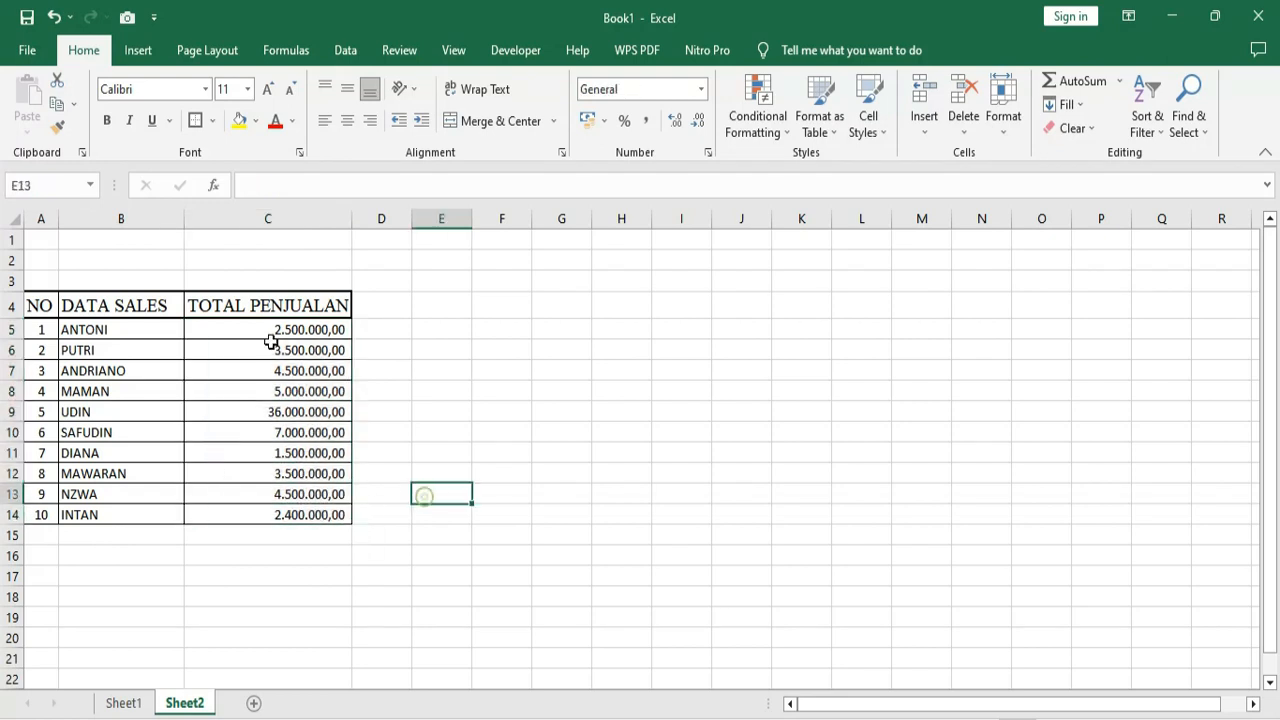
- Review the data bar fill presets and the detailed data bar rule settings for the totals in C5 to C14
{"action": "left_click_drag", "start_coordinate": [277, 327], "coordinate": [300, 514]}
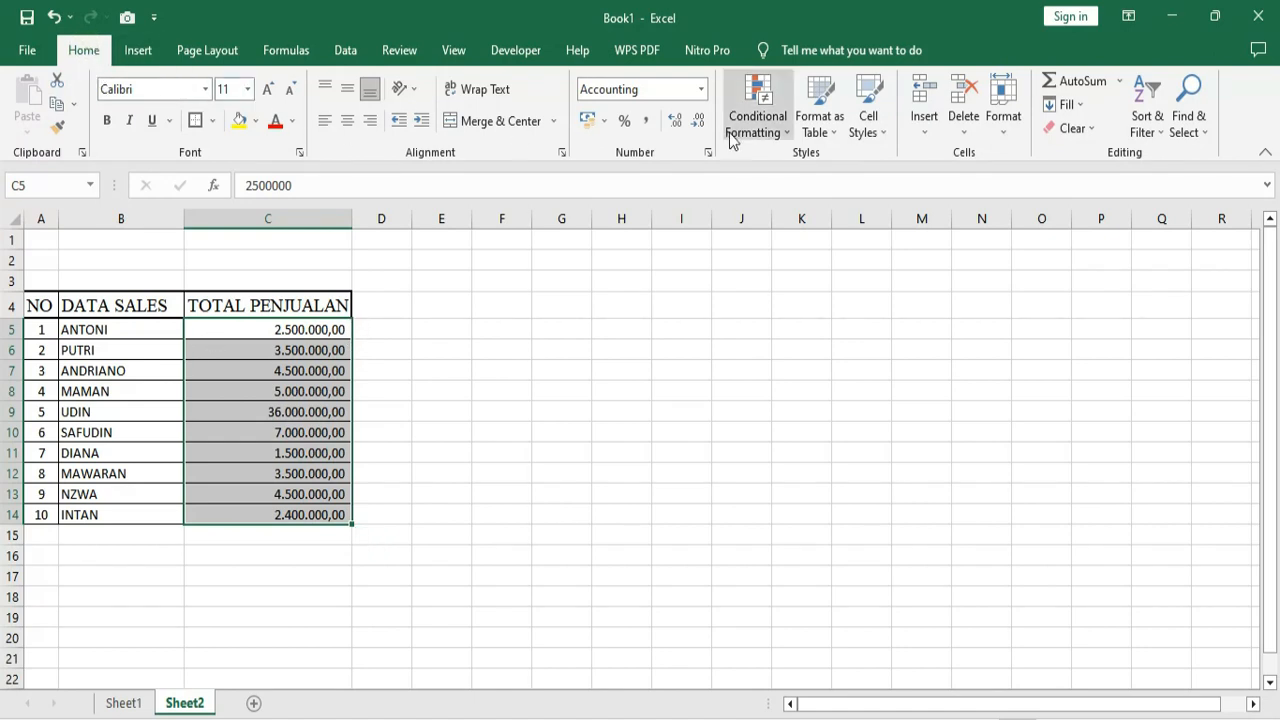
{"action": "left_click", "coordinate": [786, 134]}
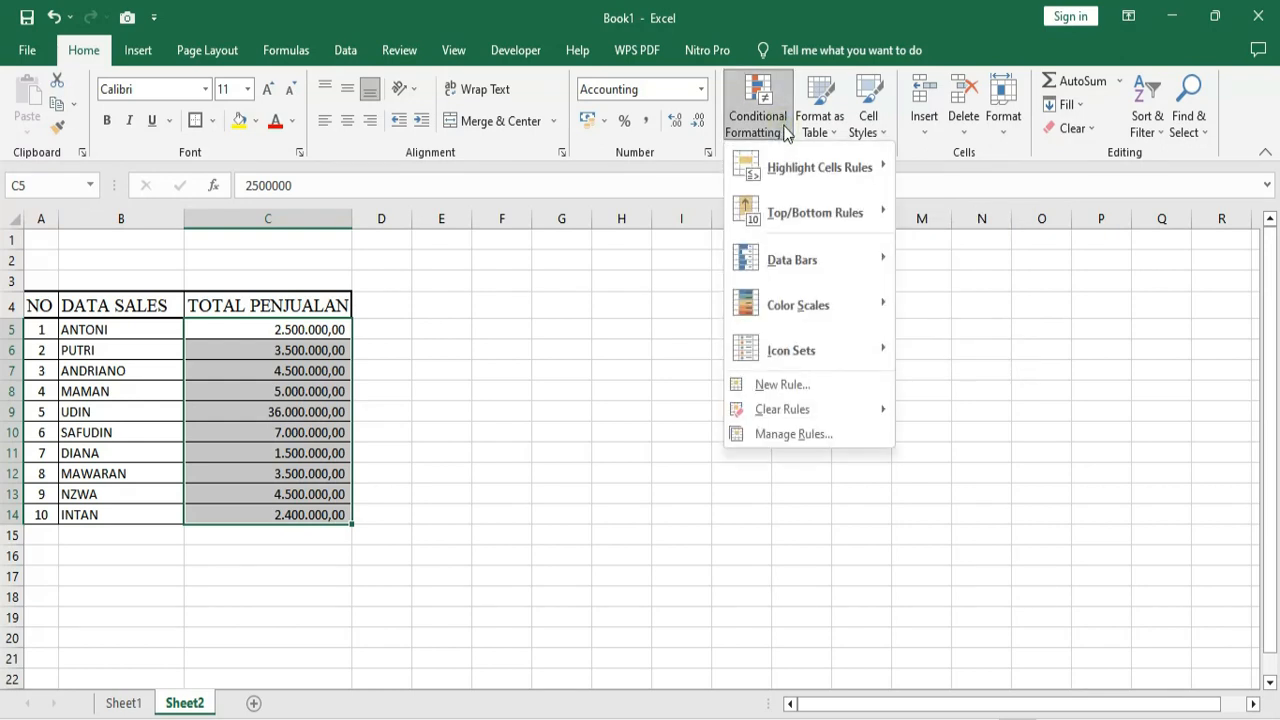
{"action": "mouse_move", "coordinate": [794, 264]}
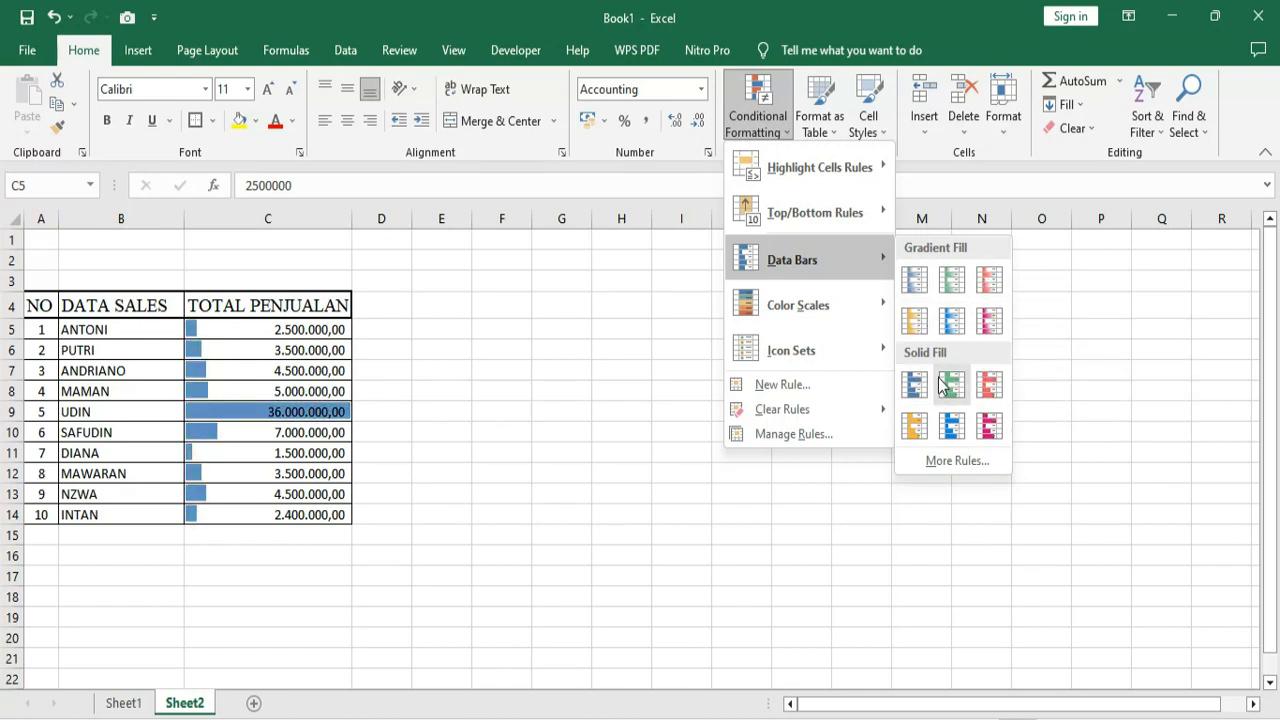
{"action": "left_click", "coordinate": [958, 462]}
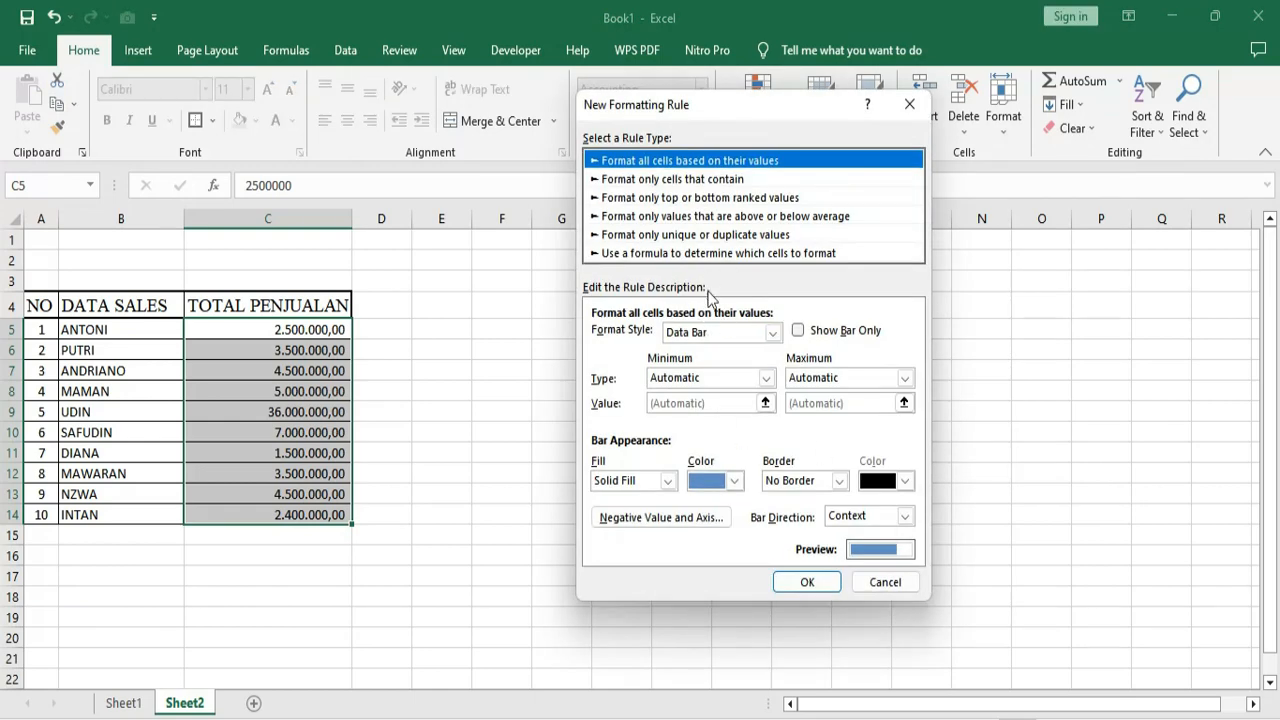
{"action": "left_click", "coordinate": [886, 581]}
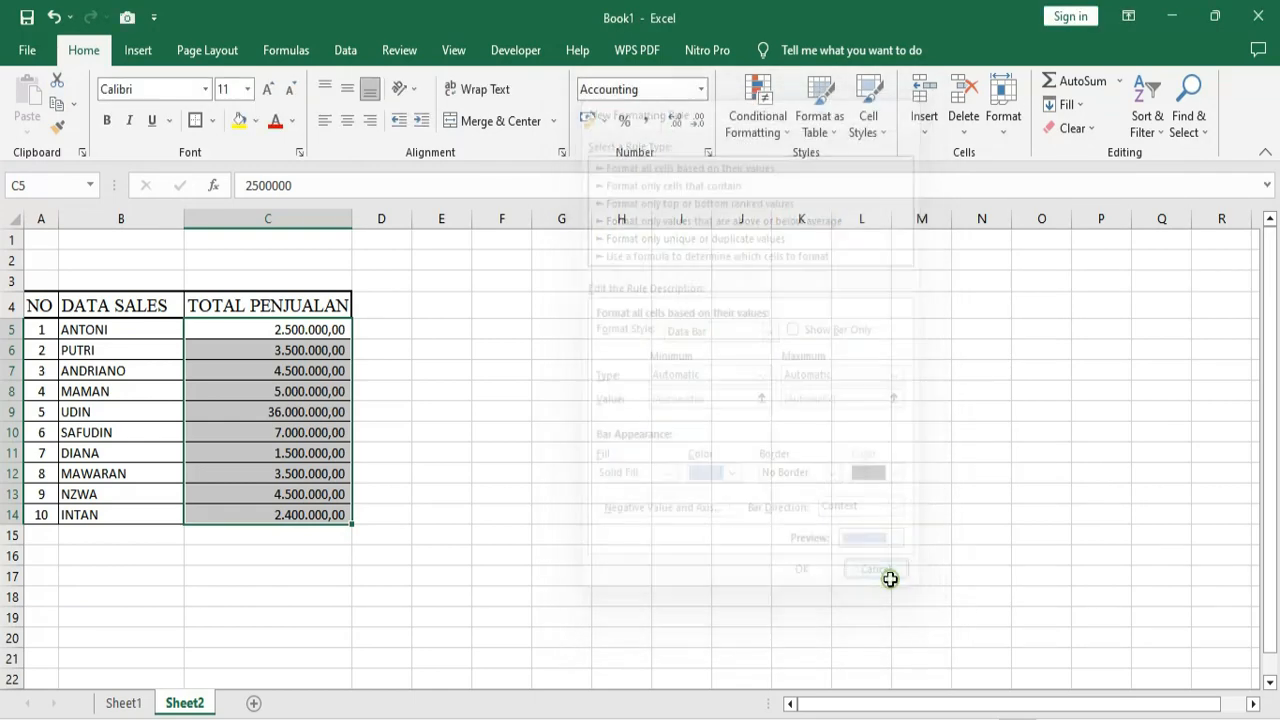
- Apply the solid-fill pink data bars to the sales totals in C5 to C14
{"action": "left_click", "coordinate": [395, 398]}
{"action": "left_click_drag", "start_coordinate": [294, 329], "coordinate": [326, 512]}
{"action": "left_click", "coordinate": [786, 135]}
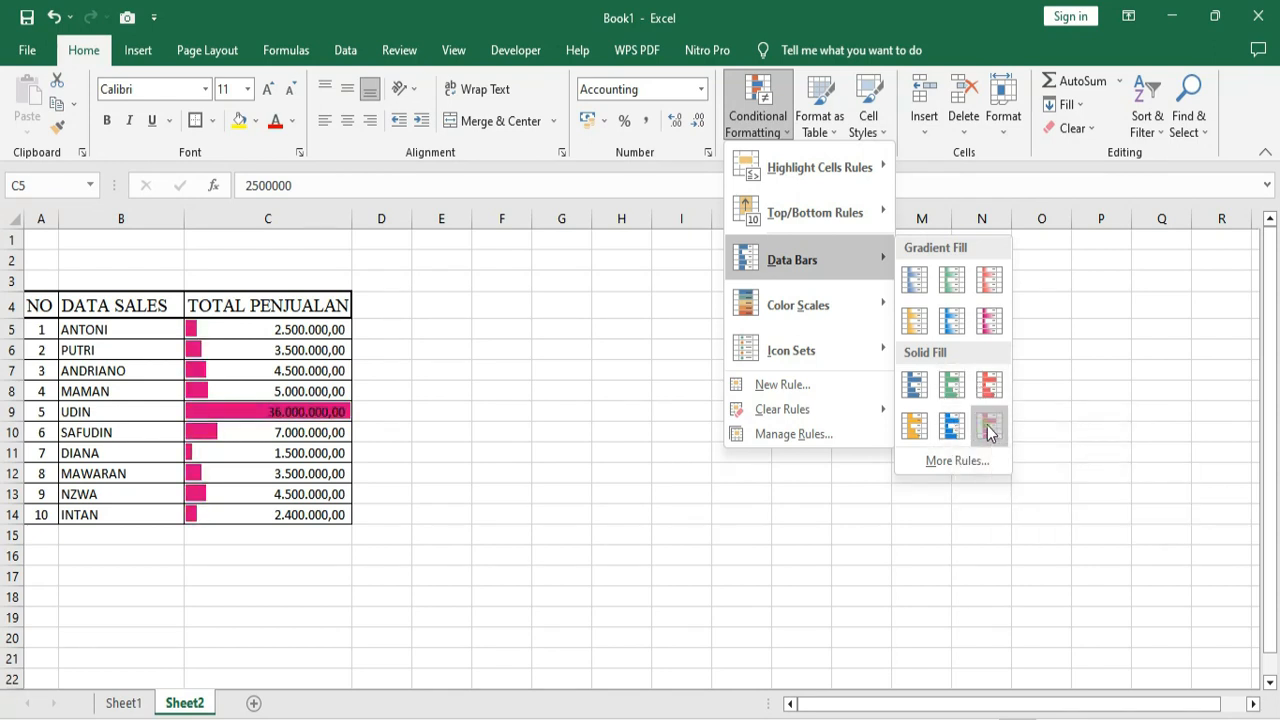
{"action": "left_click", "coordinate": [988, 428]}
{"action": "left_click", "coordinate": [504, 380]}
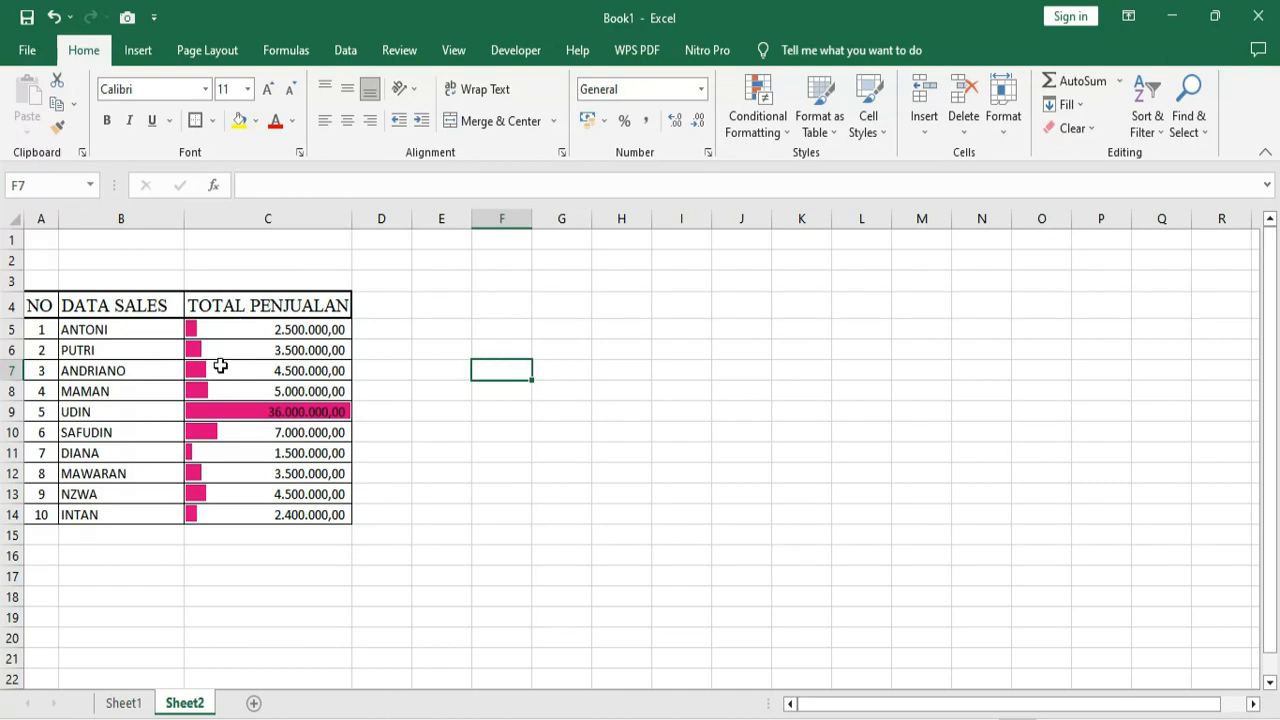
- Change the first salesperson's total in cell C5 to 5500000
{"action": "double_click", "coordinate": [287, 349]}
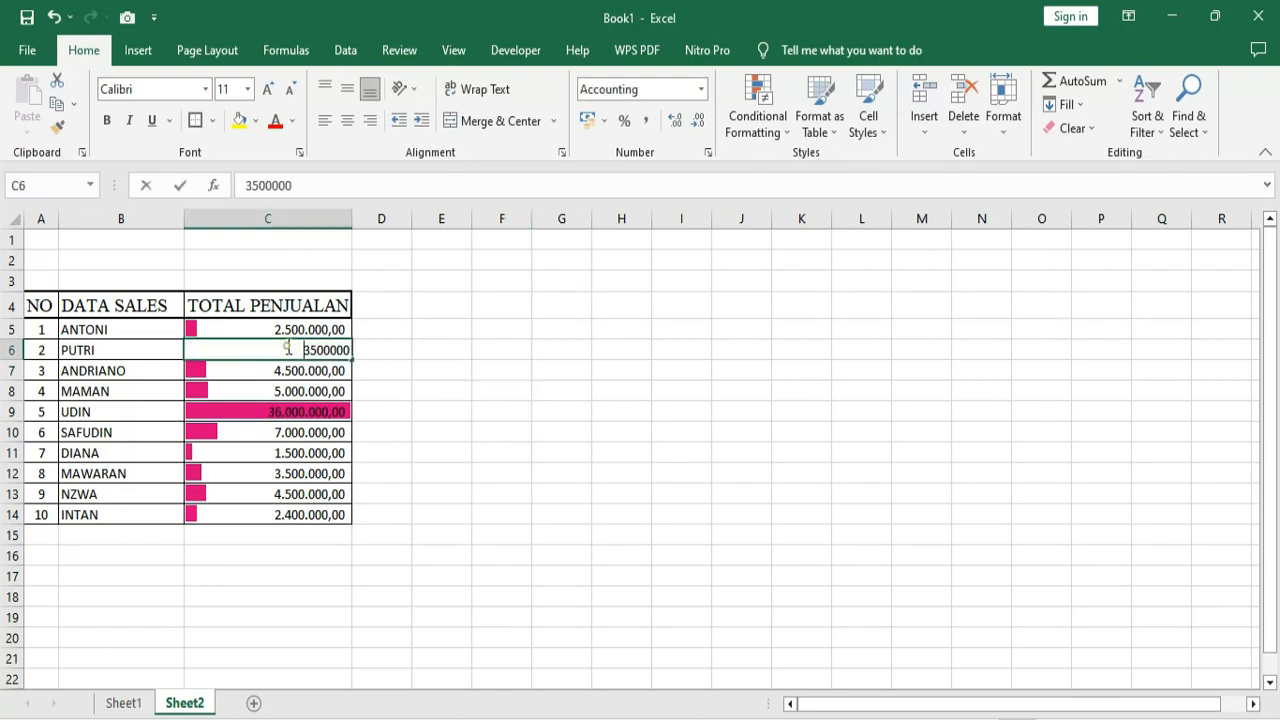
{"action": "left_click", "coordinate": [250, 390]}
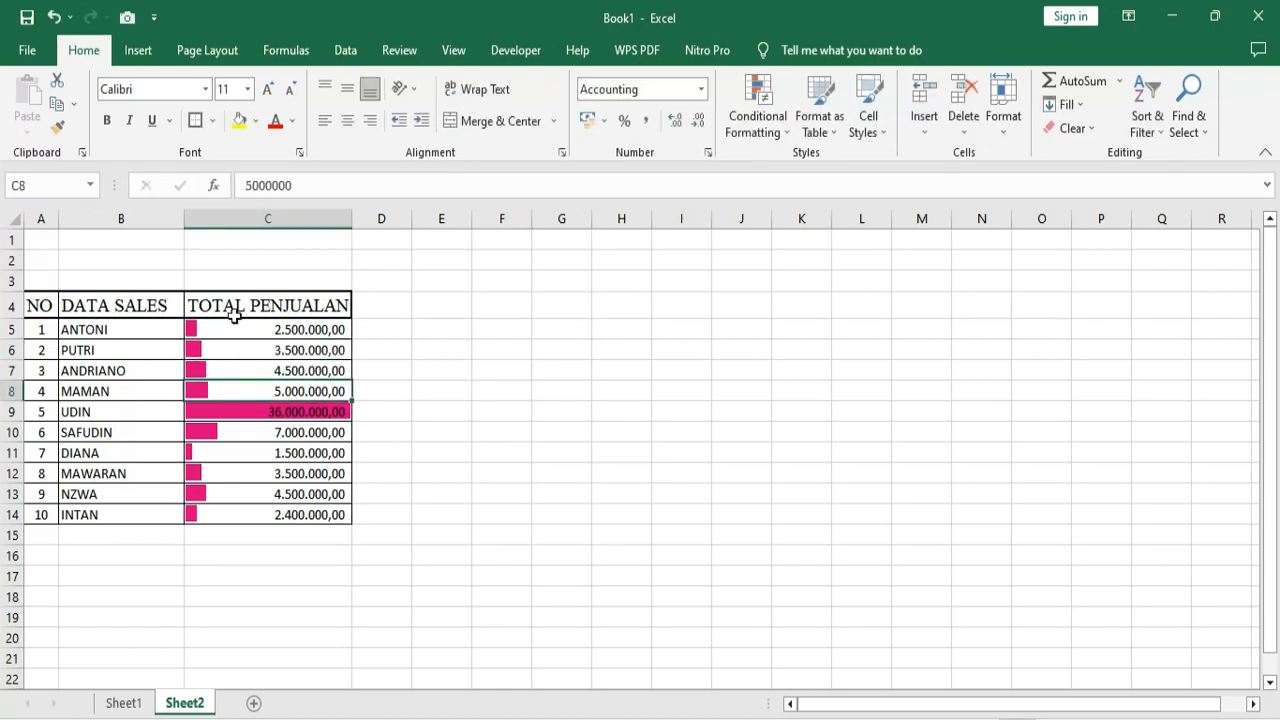
{"action": "double_click", "coordinate": [275, 329]}
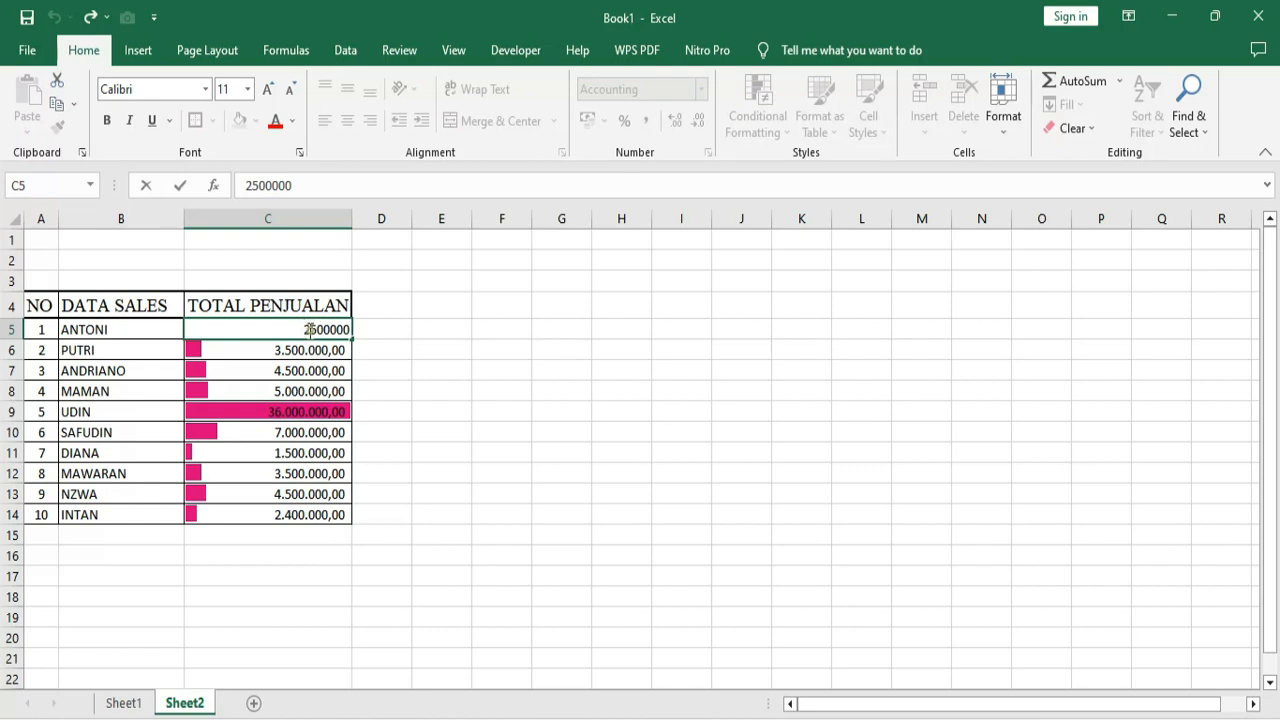
{"action": "left_click_drag", "start_coordinate": [310, 330], "coordinate": [305, 329]}
{"action": "type", "text": "5"}
{"action": "key", "text": "Return"}
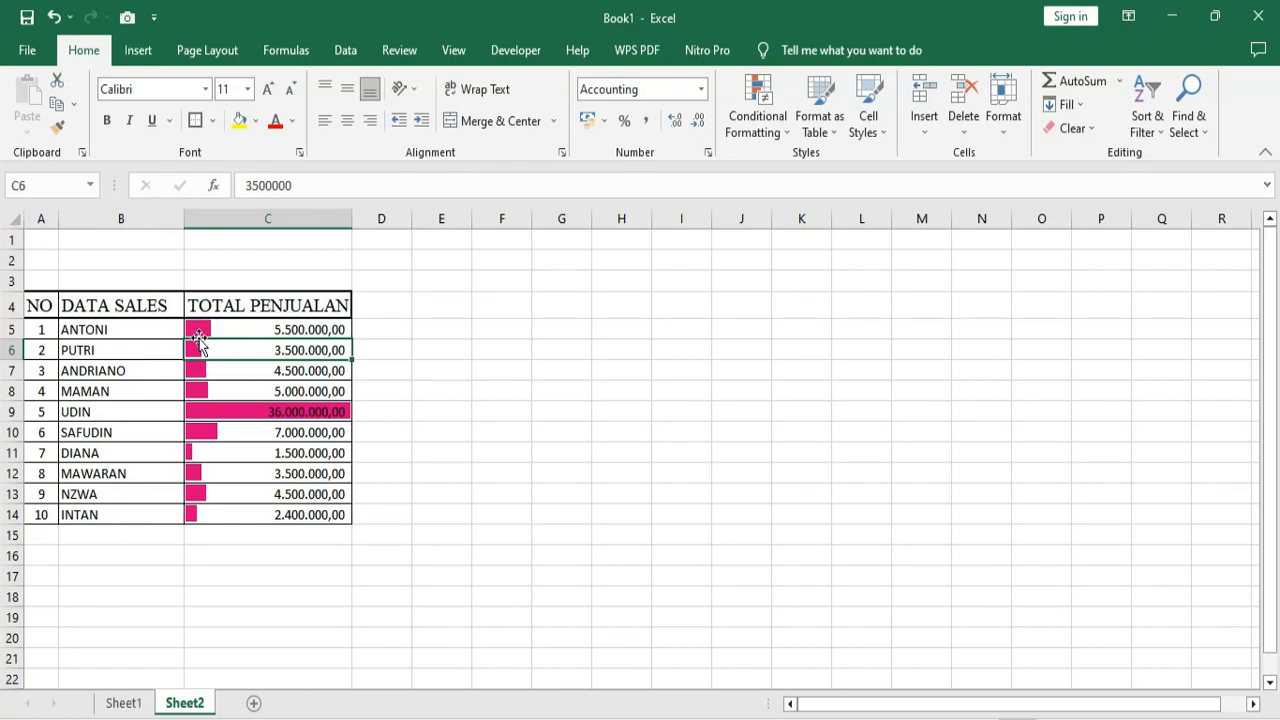
{"action": "left_click", "coordinate": [118, 455]}
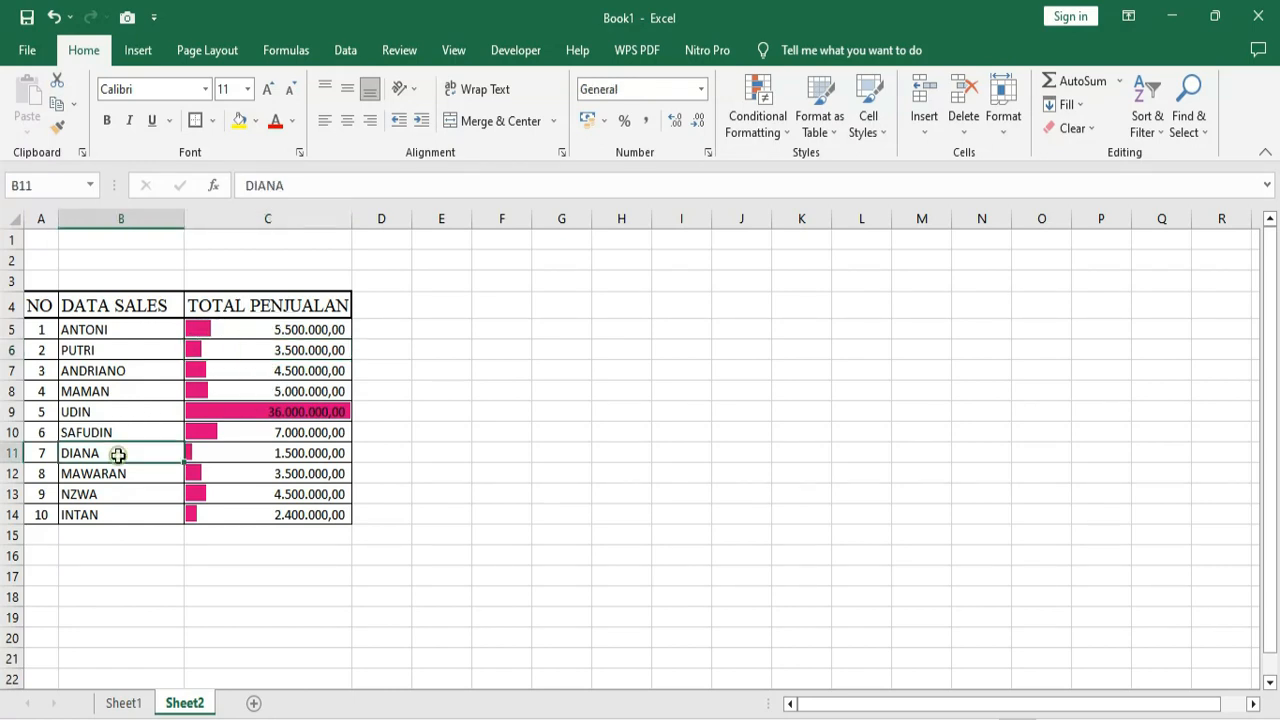
{"action": "left_click", "coordinate": [121, 412]}
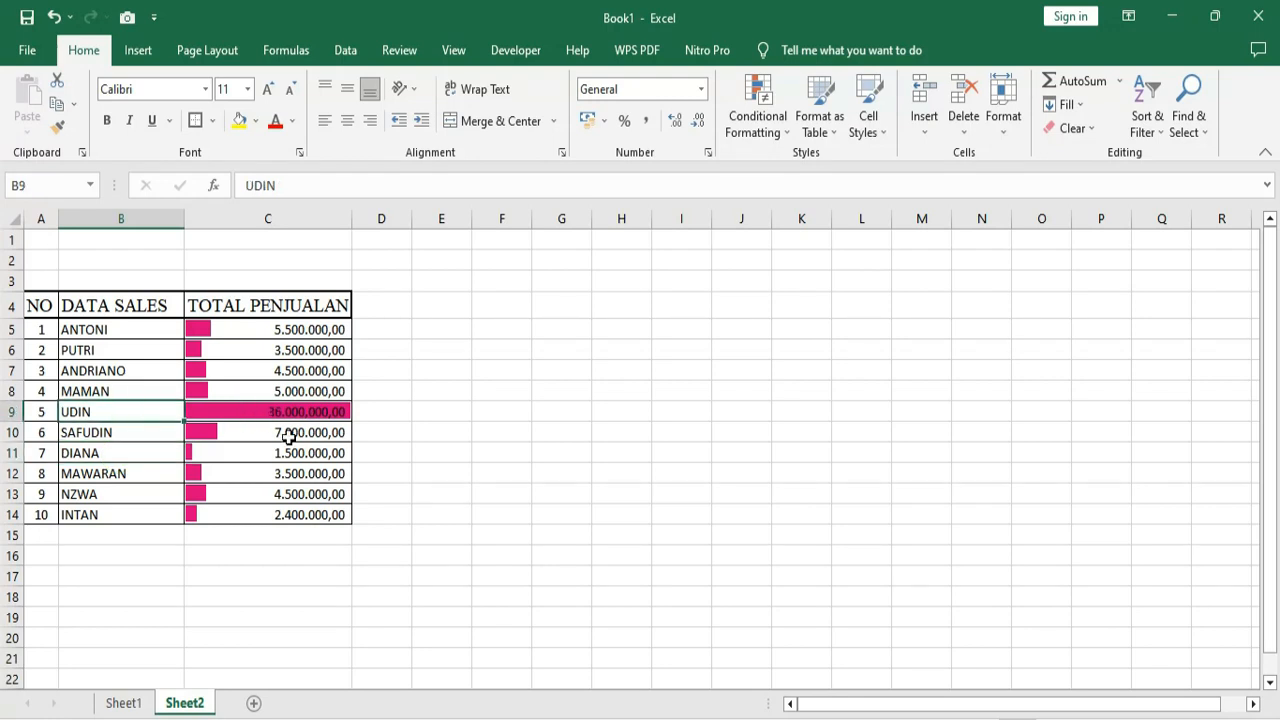
{"action": "left_click", "coordinate": [212, 412]}
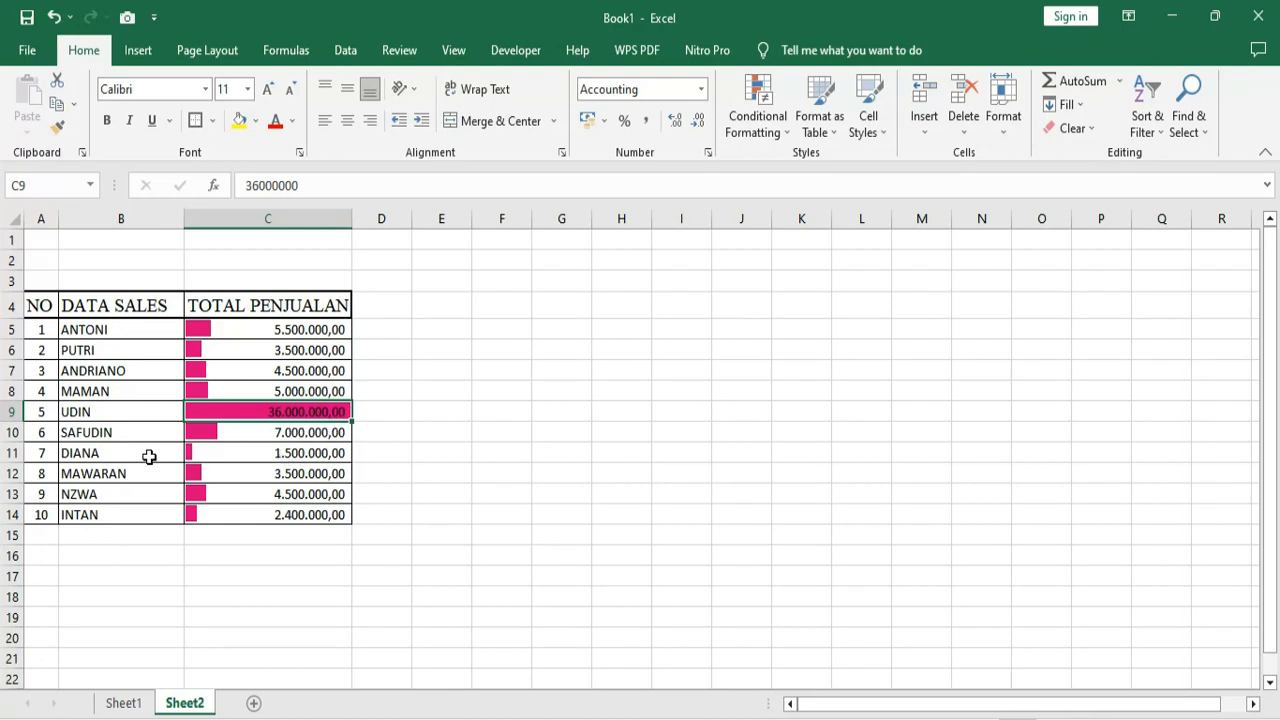
- Replace the seventh salesperson's total in cell C11 with 450000000 and remove one zero to make it 45000000
{"action": "left_click", "coordinate": [278, 458]}
{"action": "double_click", "coordinate": [285, 453]}
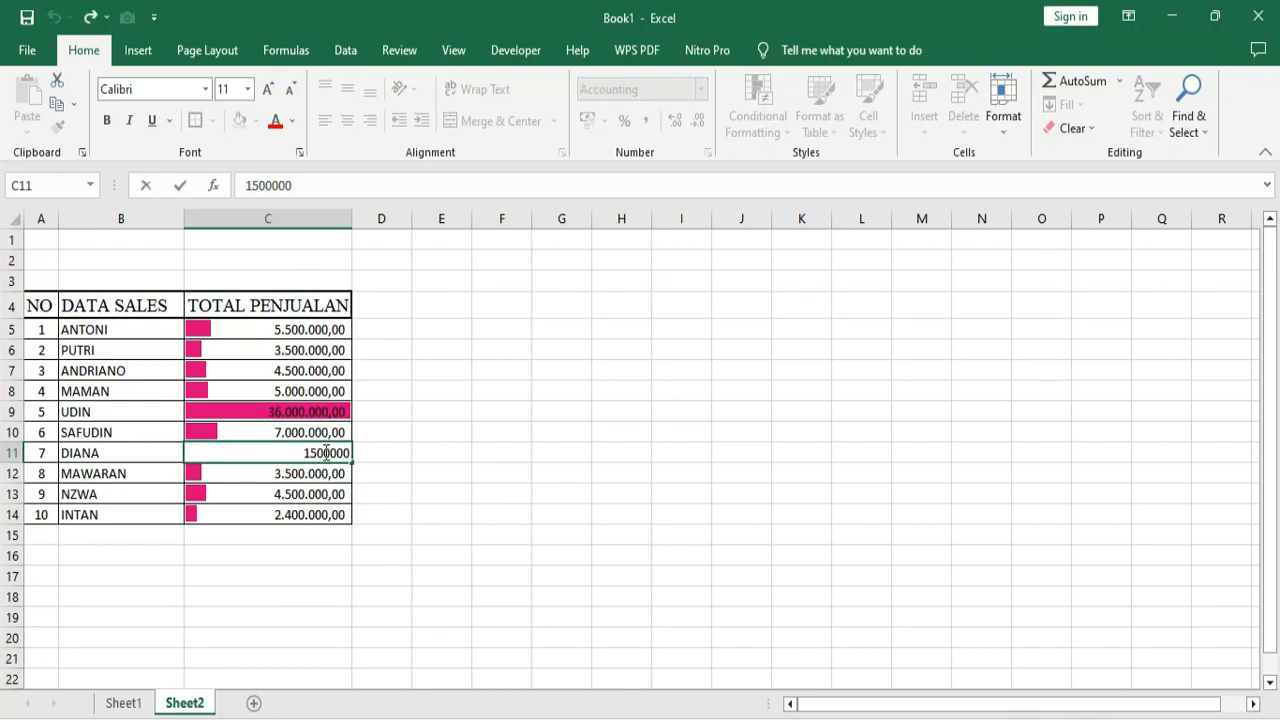
{"action": "left_click_drag", "start_coordinate": [348, 453], "coordinate": [299, 453]}
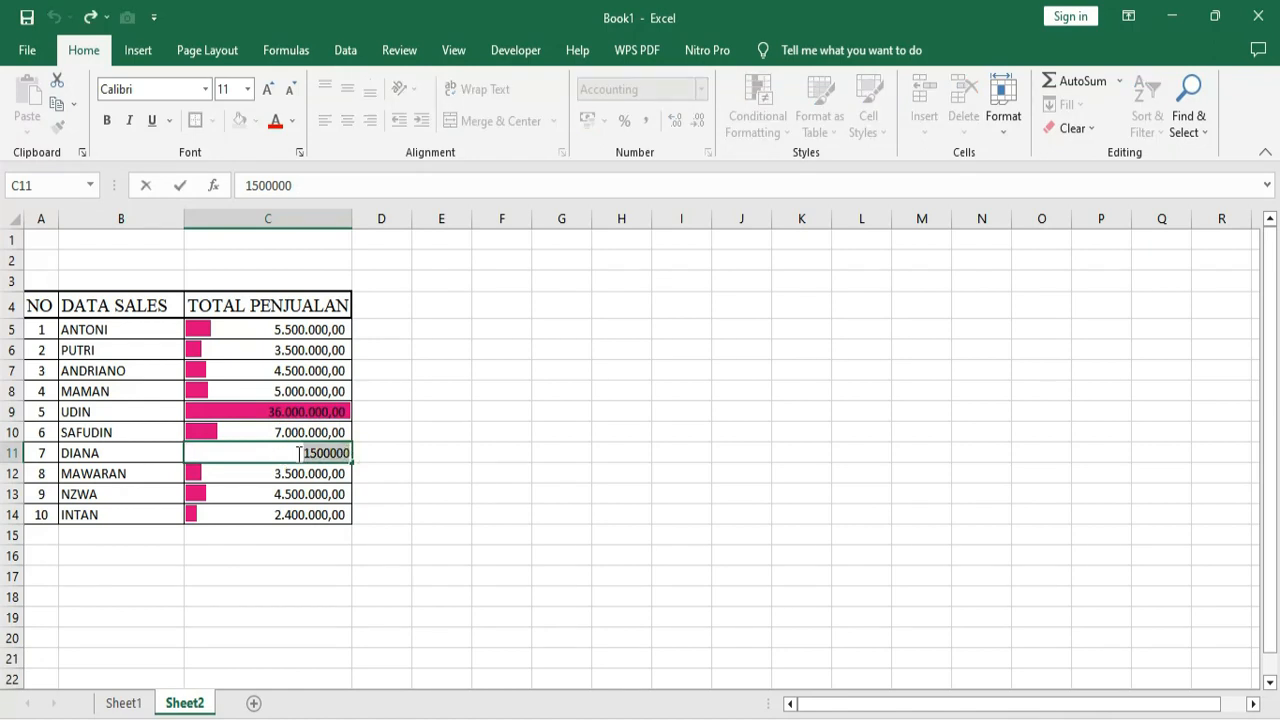
{"action": "type", "text": "450"}
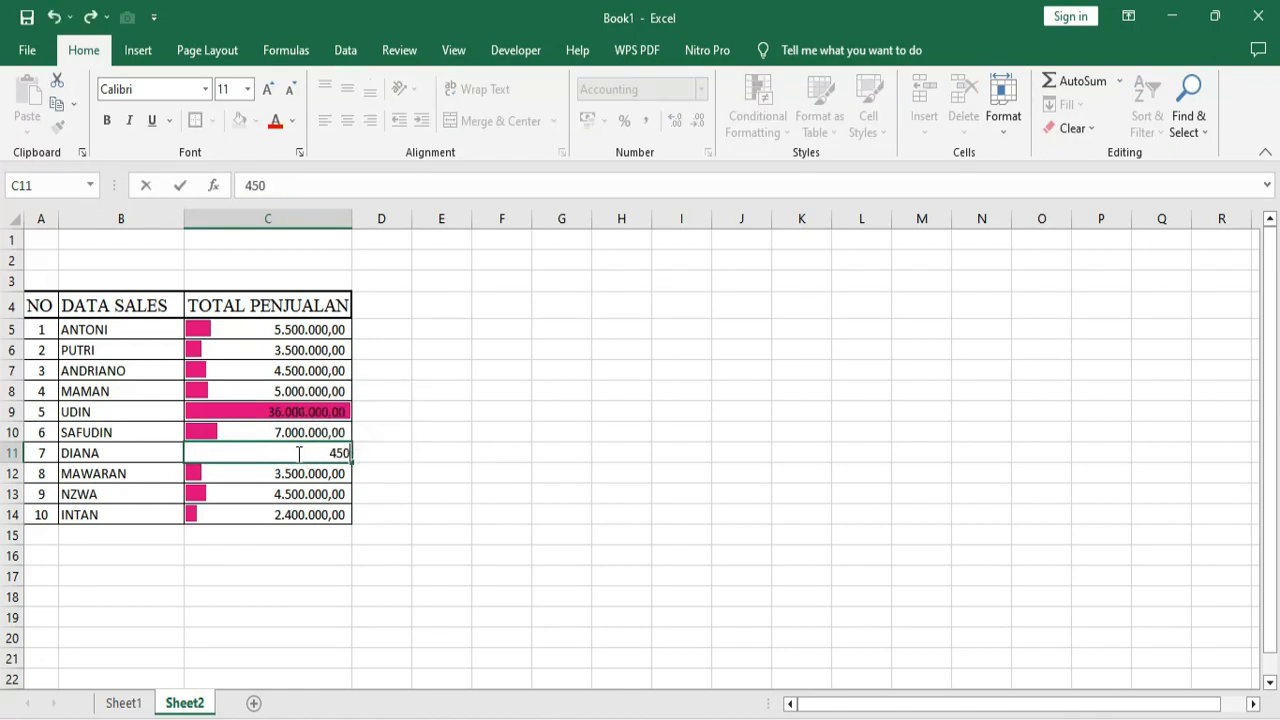
{"action": "type", "text": ".000."}
{"action": "type", "text": "000000"}
{"action": "key", "text": "Return"}
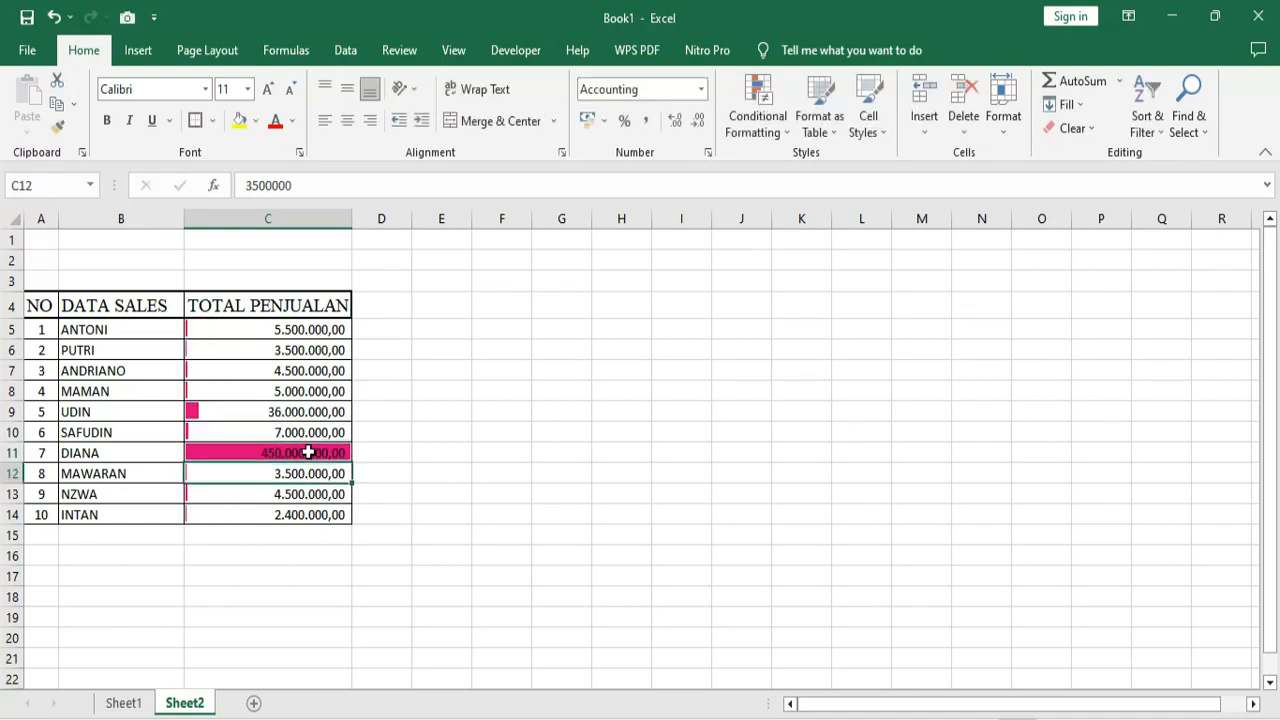
{"action": "double_click", "coordinate": [306, 451]}
{"action": "key", "text": "BackSpace"}
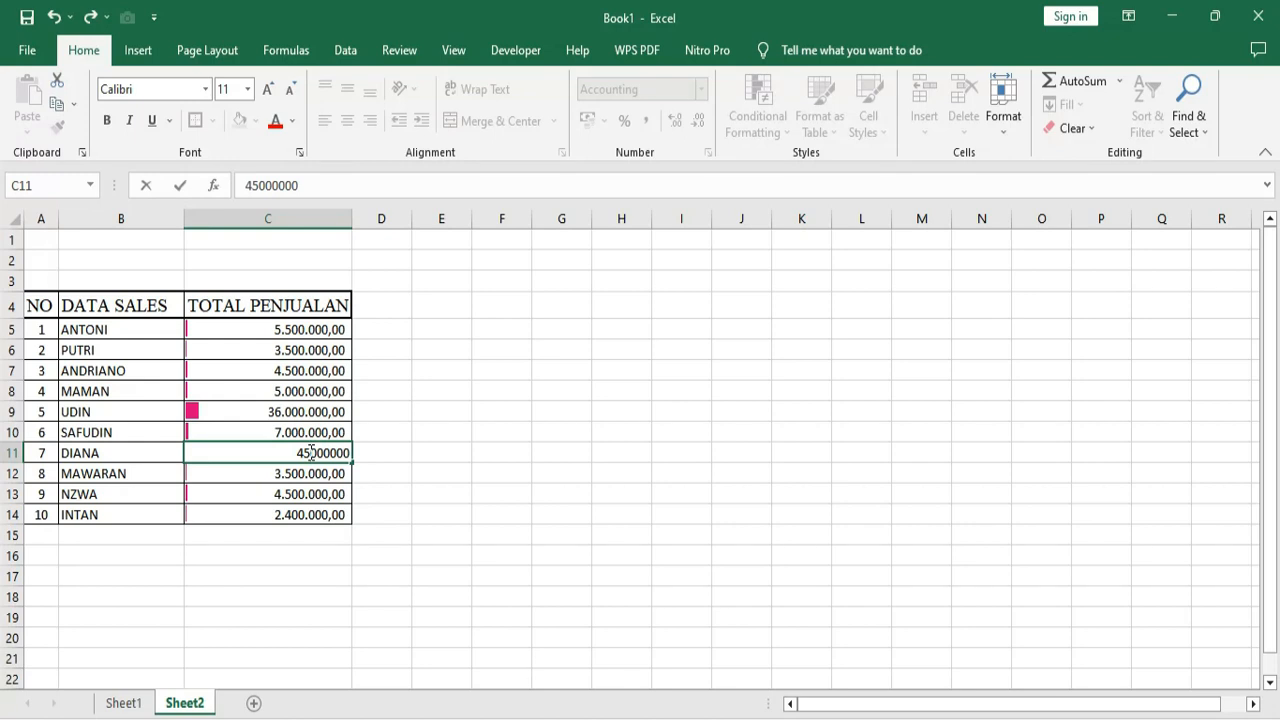
{"action": "key", "text": "Return"}
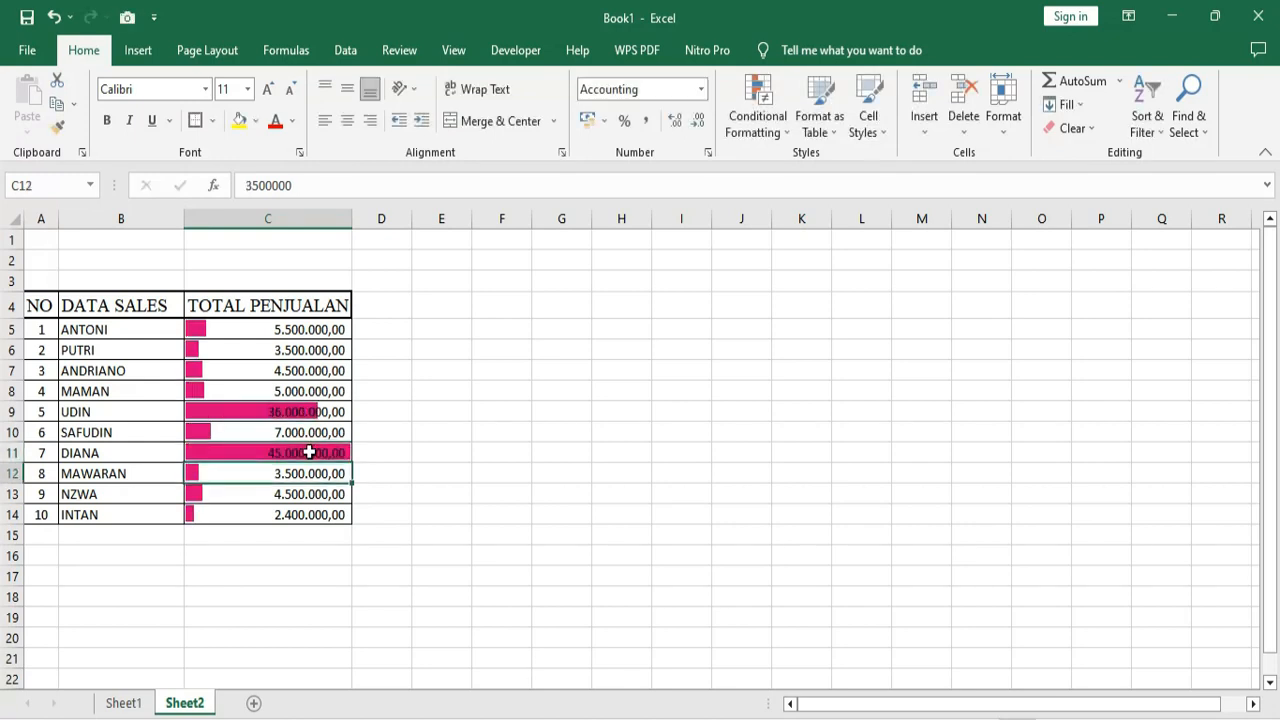
{"action": "left_click", "coordinate": [235, 449]}
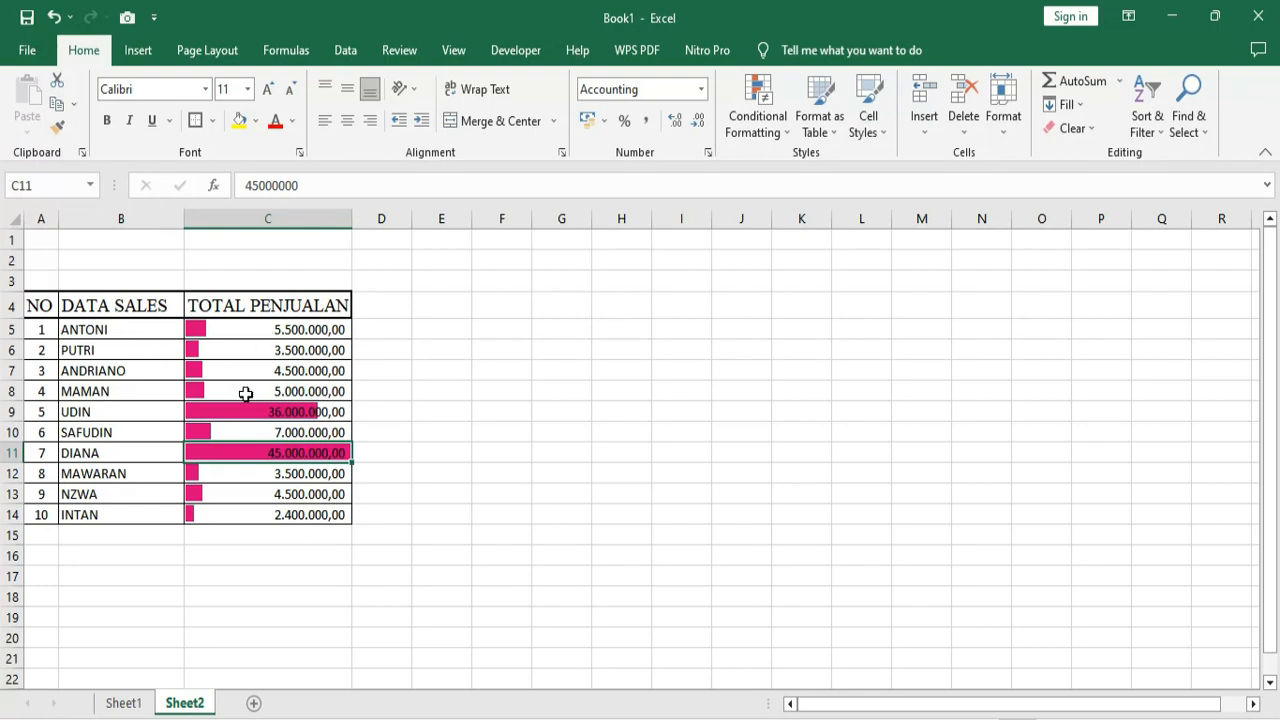
- Change the fourth salesperson's total in cell C8 to 9000000
{"action": "left_click", "coordinate": [310, 391]}
{"action": "double_click", "coordinate": [312, 391]}
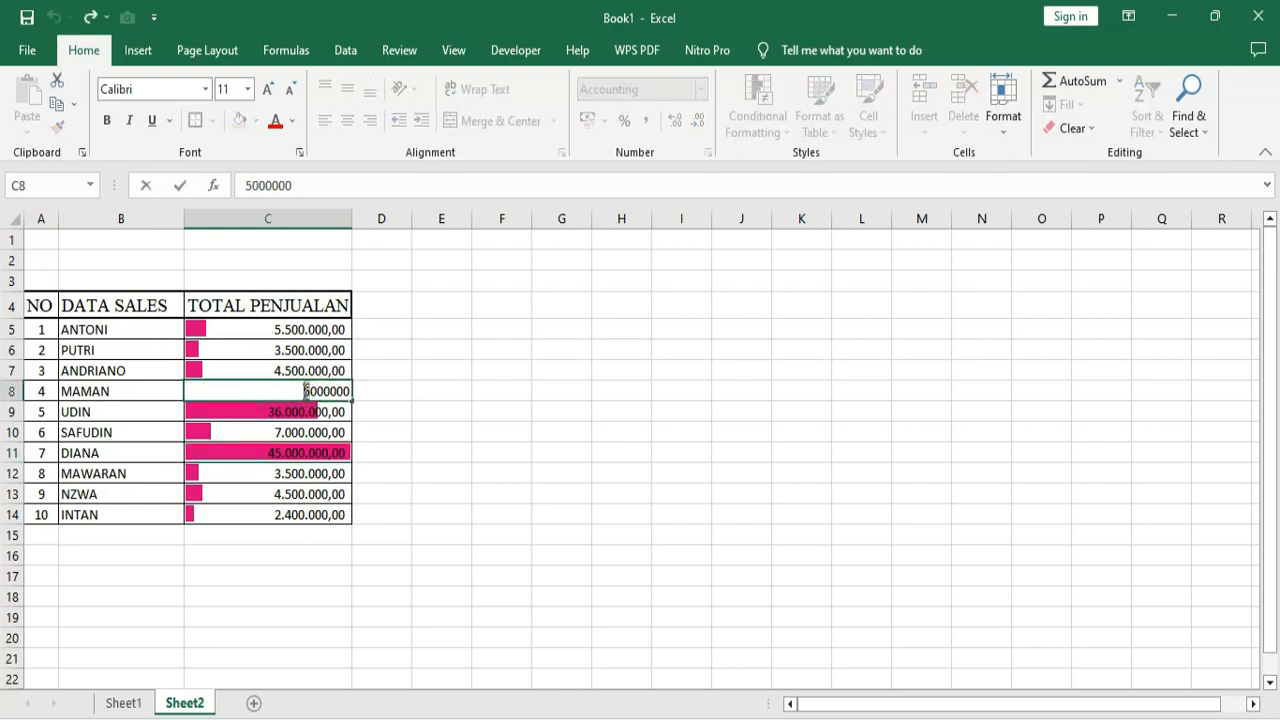
{"action": "type", "text": "9"}
{"action": "key", "text": "Return"}
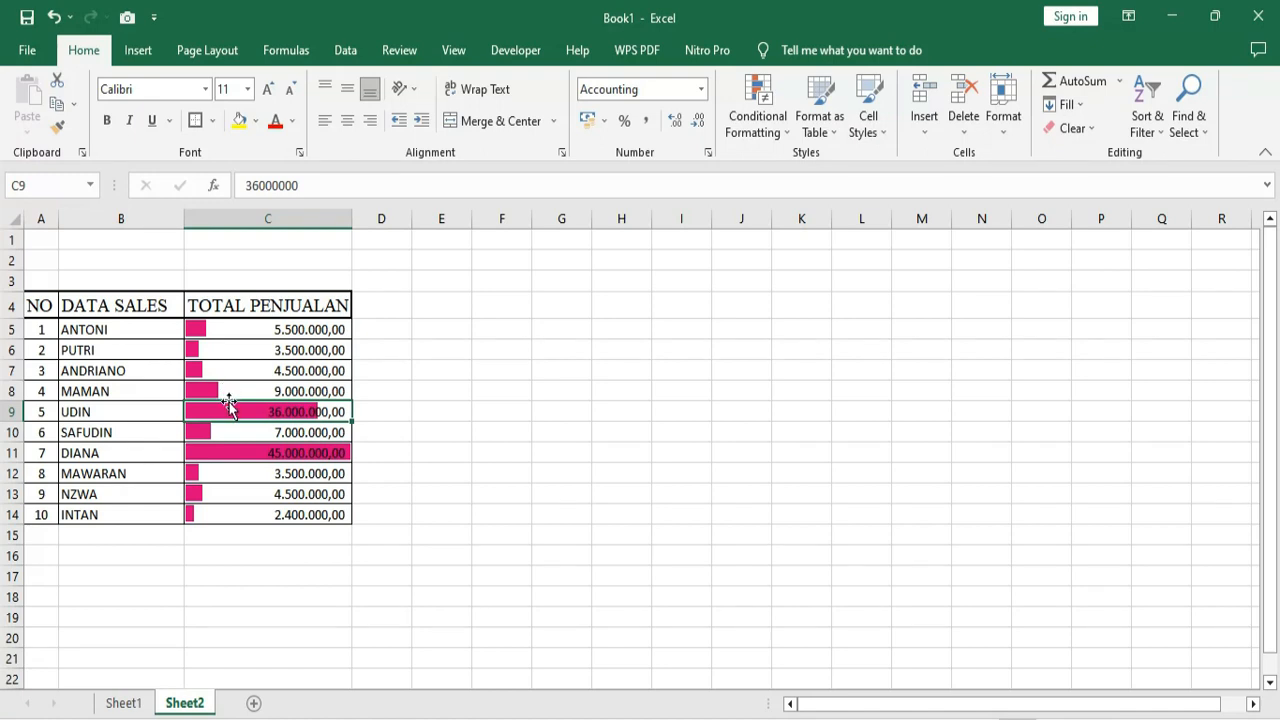
{"action": "left_click", "coordinate": [313, 453]}
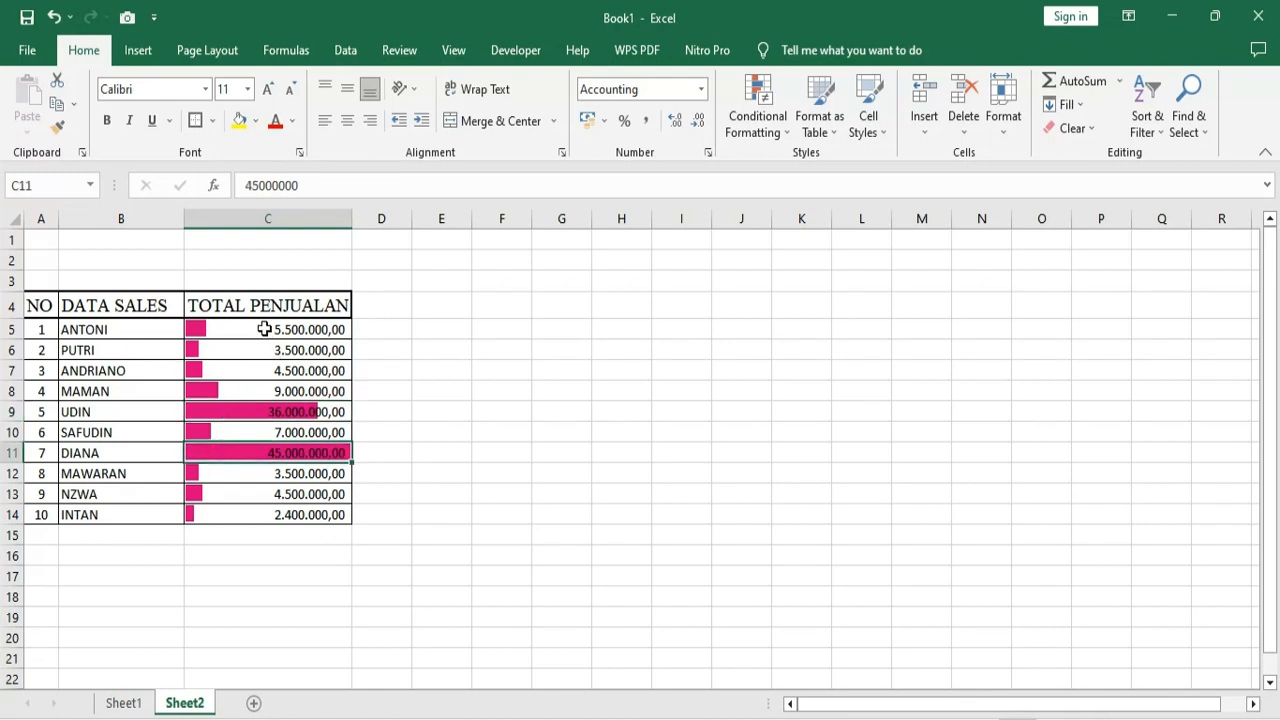
- Preview other data bar fills on the totals in C5 to C14 and reapply the solid-fill pink data bars
{"action": "left_click_drag", "start_coordinate": [264, 329], "coordinate": [297, 514]}
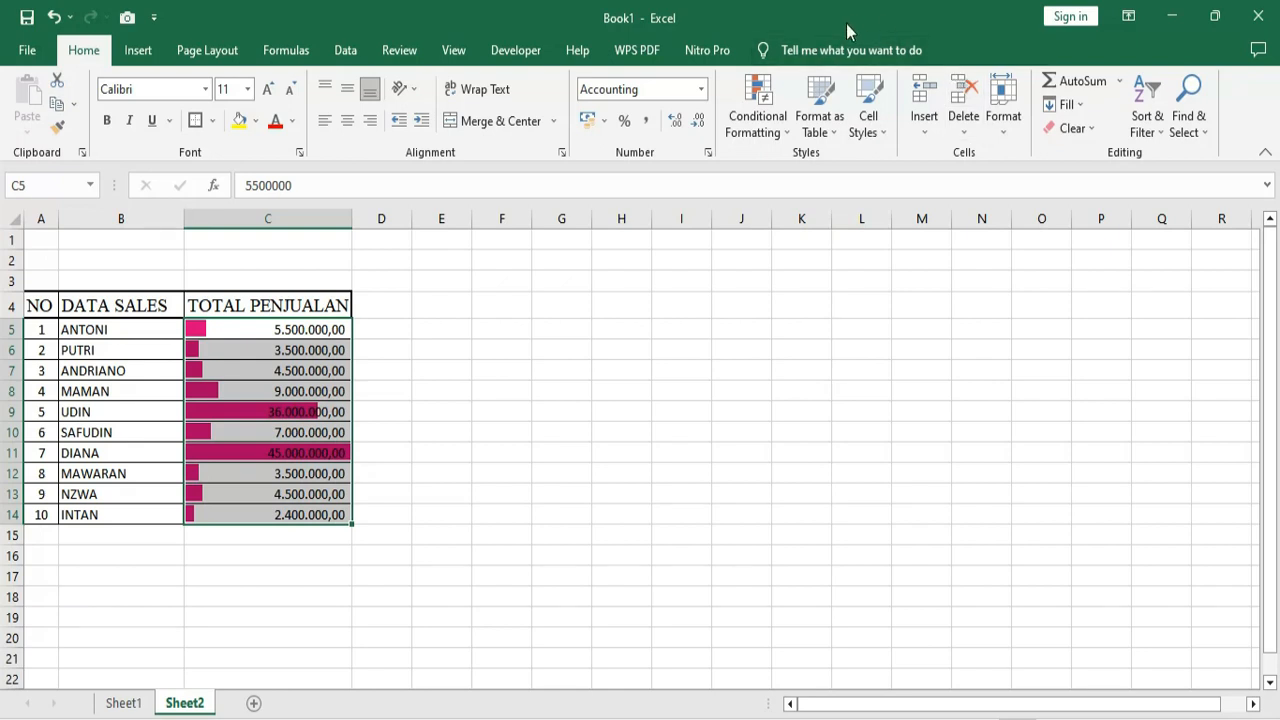
{"action": "left_click_drag", "start_coordinate": [291, 331], "coordinate": [314, 515]}
{"action": "left_click", "coordinate": [785, 134]}
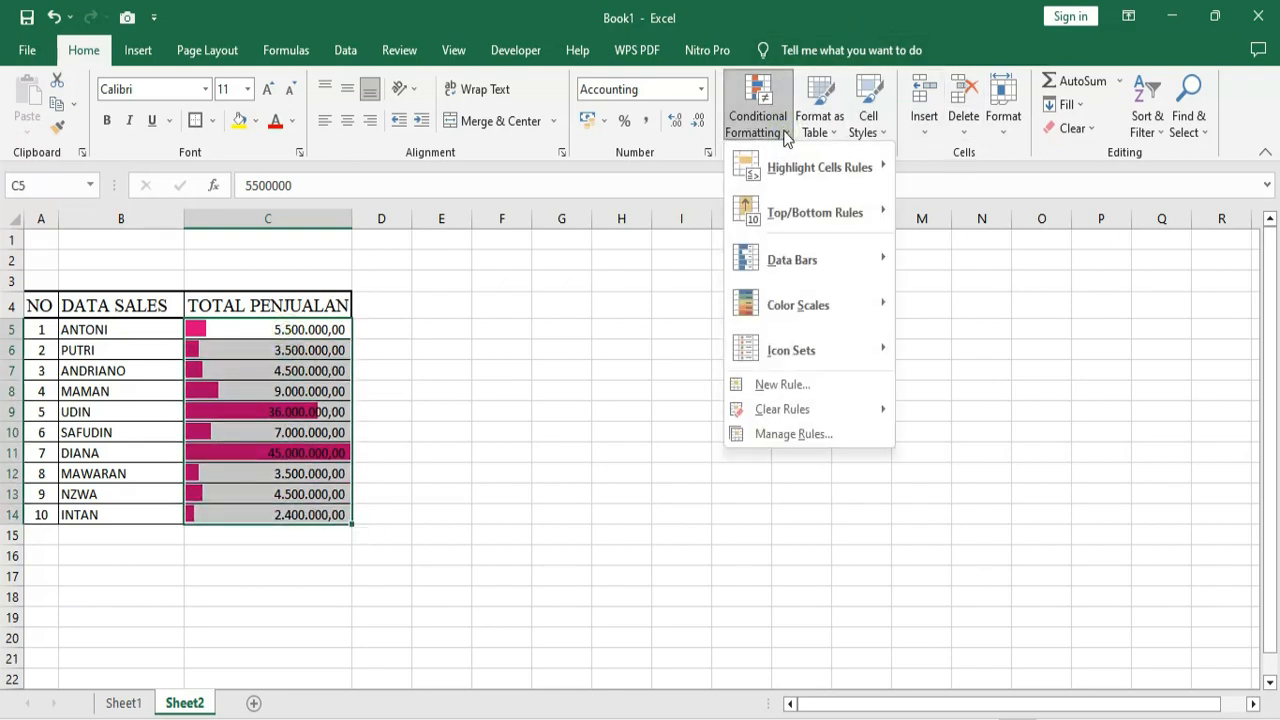
{"action": "mouse_move", "coordinate": [806, 272]}
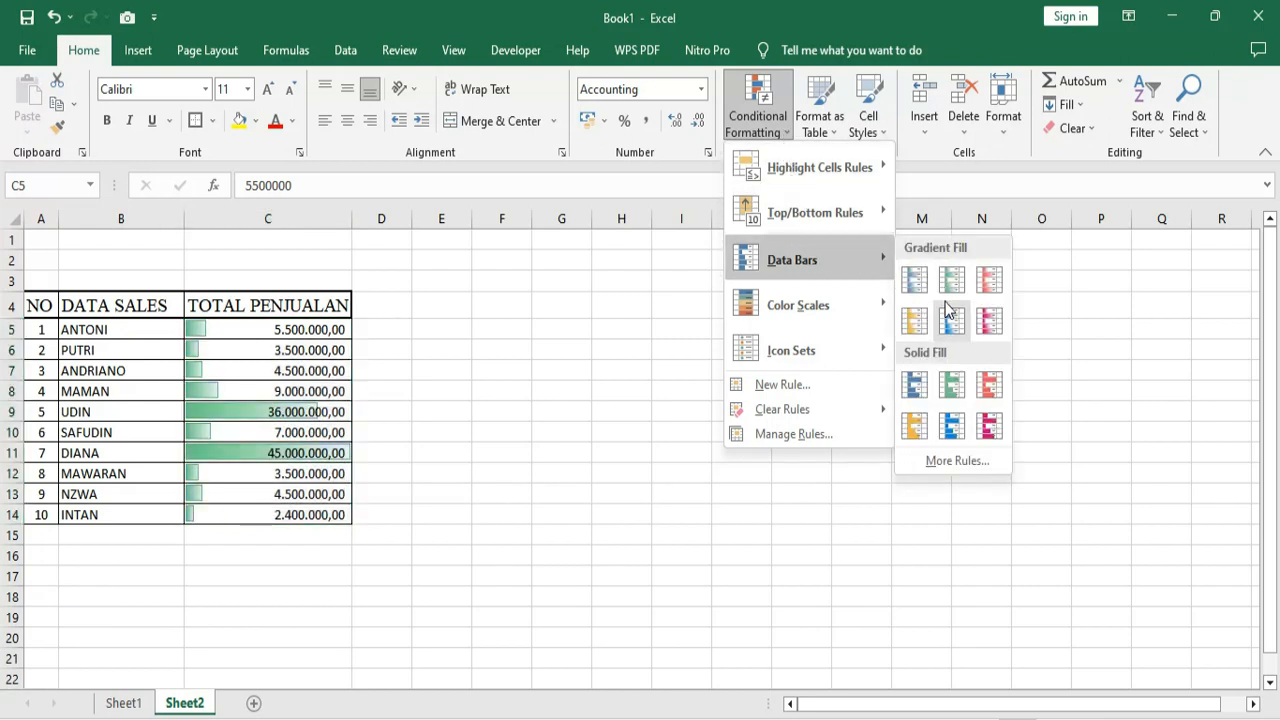
{"action": "left_click", "coordinate": [989, 428]}
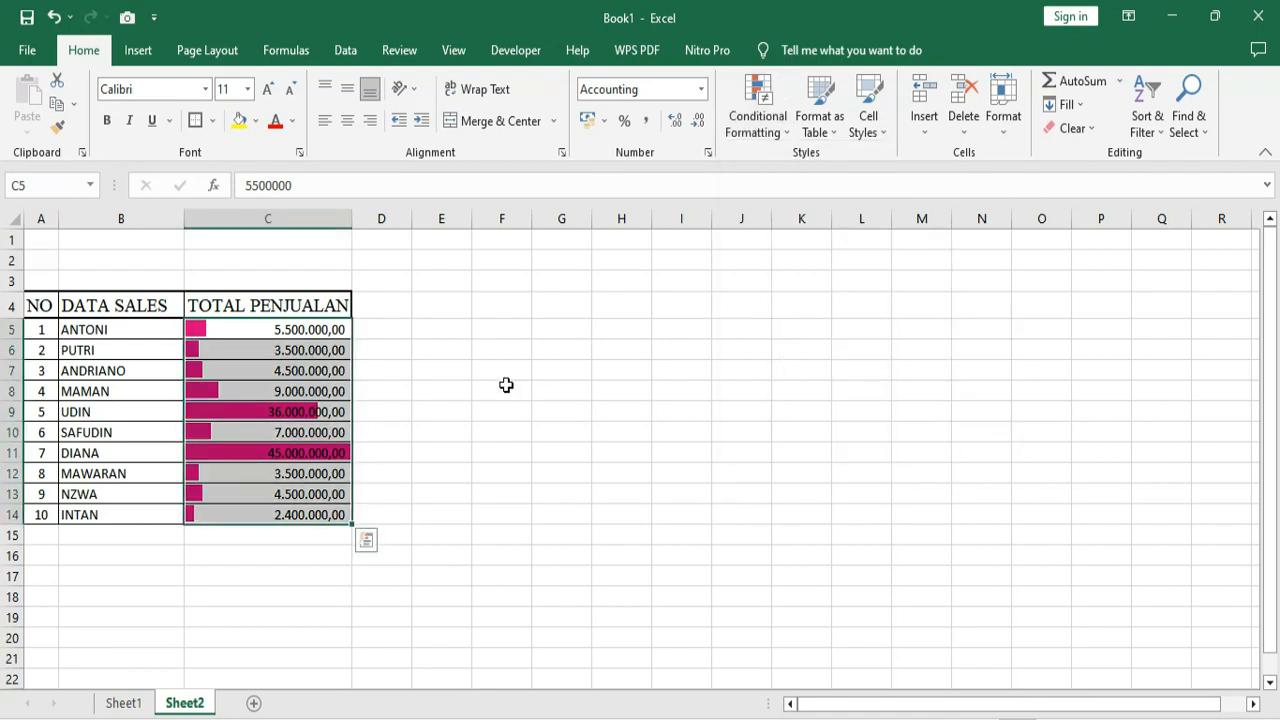